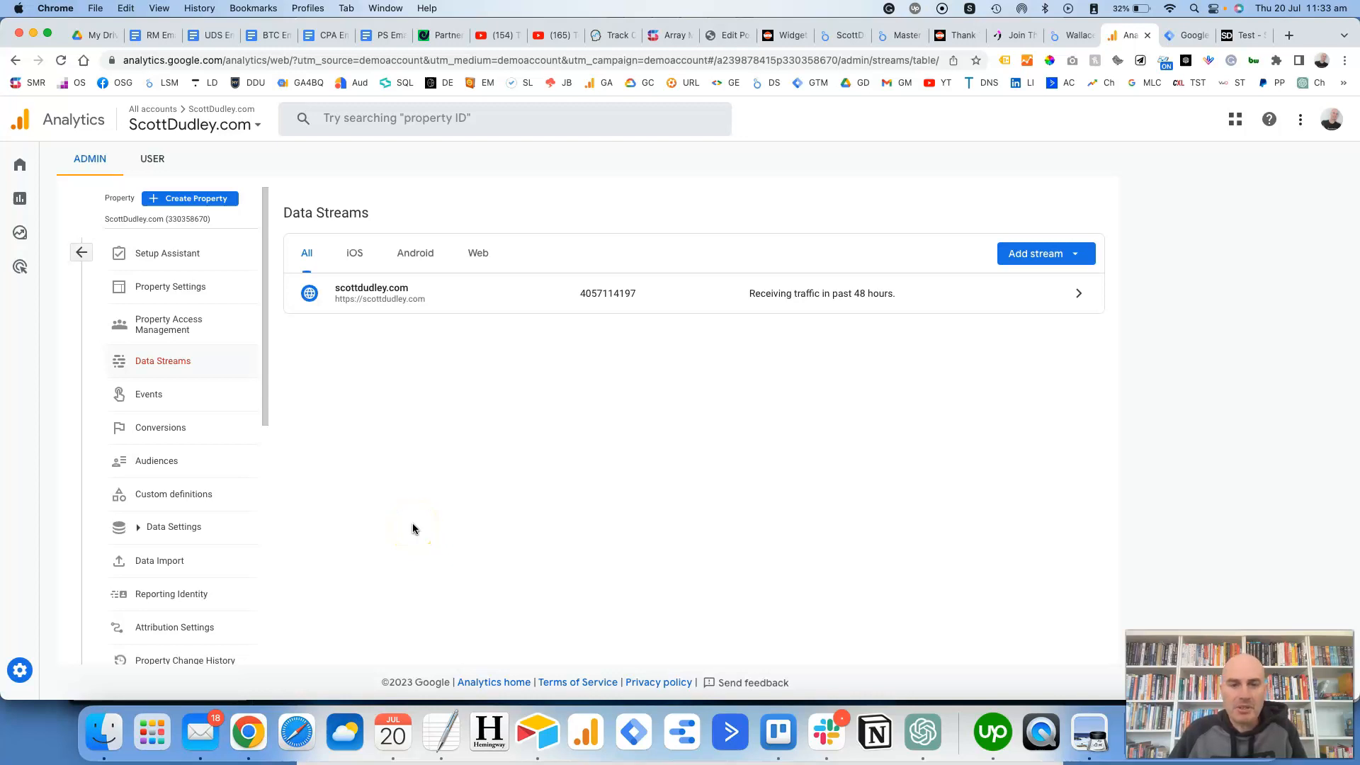
Step: Review the File downloads option in the website data stream's enhanced measurement settings, and close the stream details without saving
{"action": "left_click", "coordinate": [430, 492]}
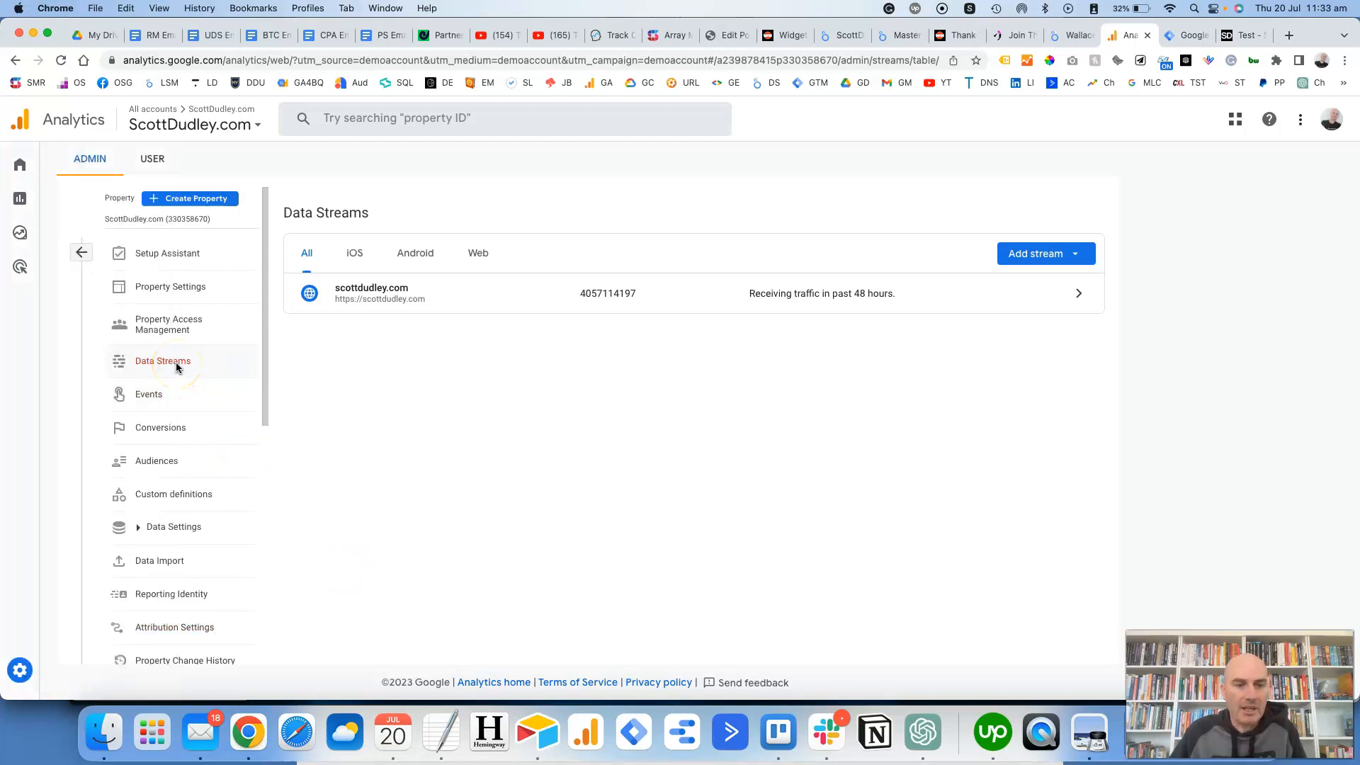
{"action": "left_click", "coordinate": [1078, 294]}
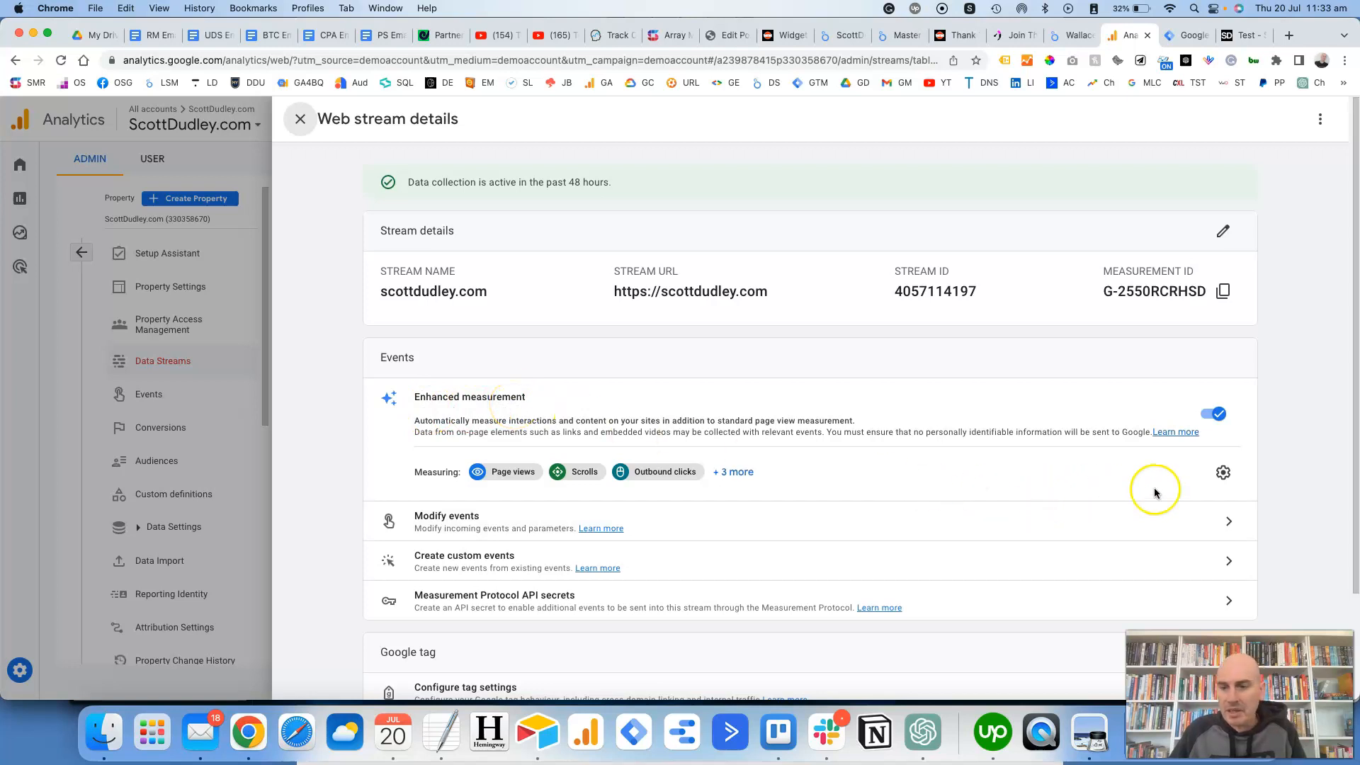
{"action": "left_click", "coordinate": [1222, 475]}
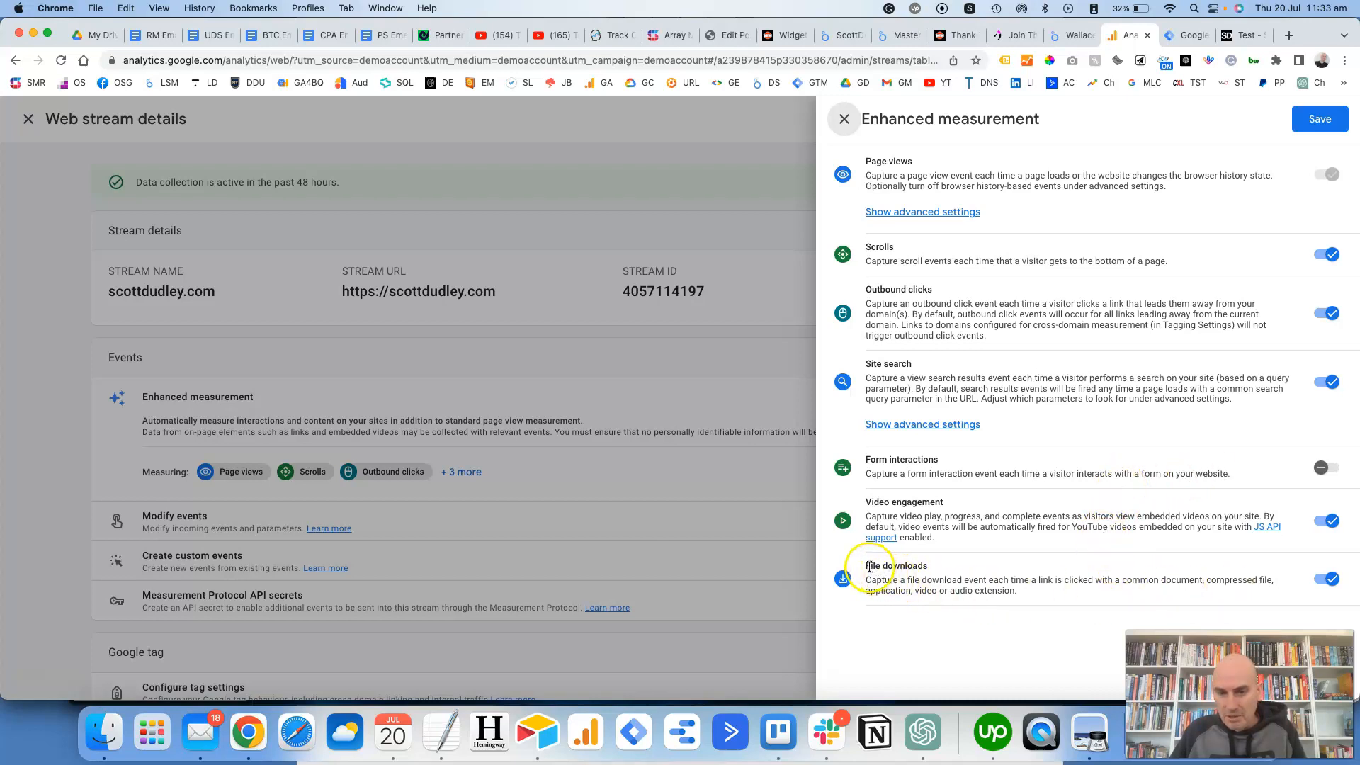
{"action": "left_click_drag", "start_coordinate": [867, 565], "coordinate": [928, 565]}
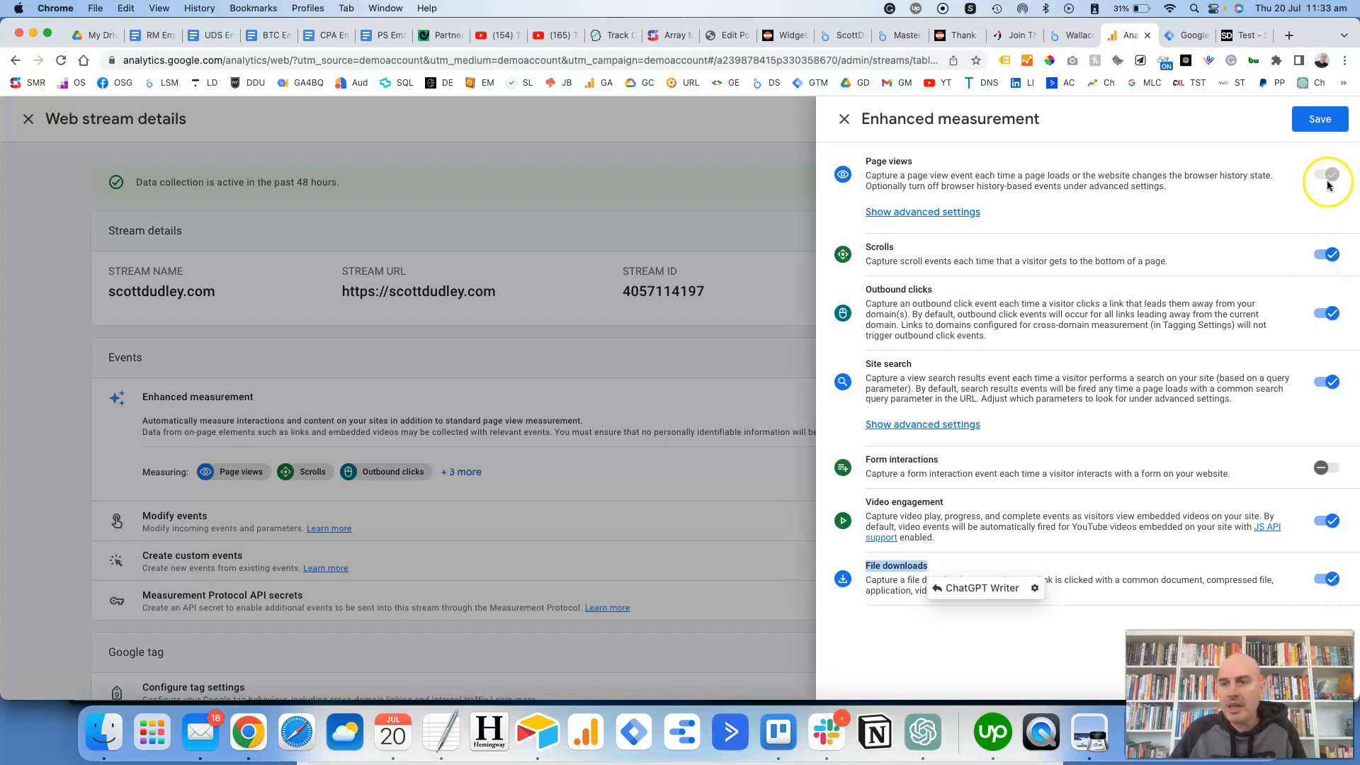
{"action": "left_click", "coordinate": [851, 131]}
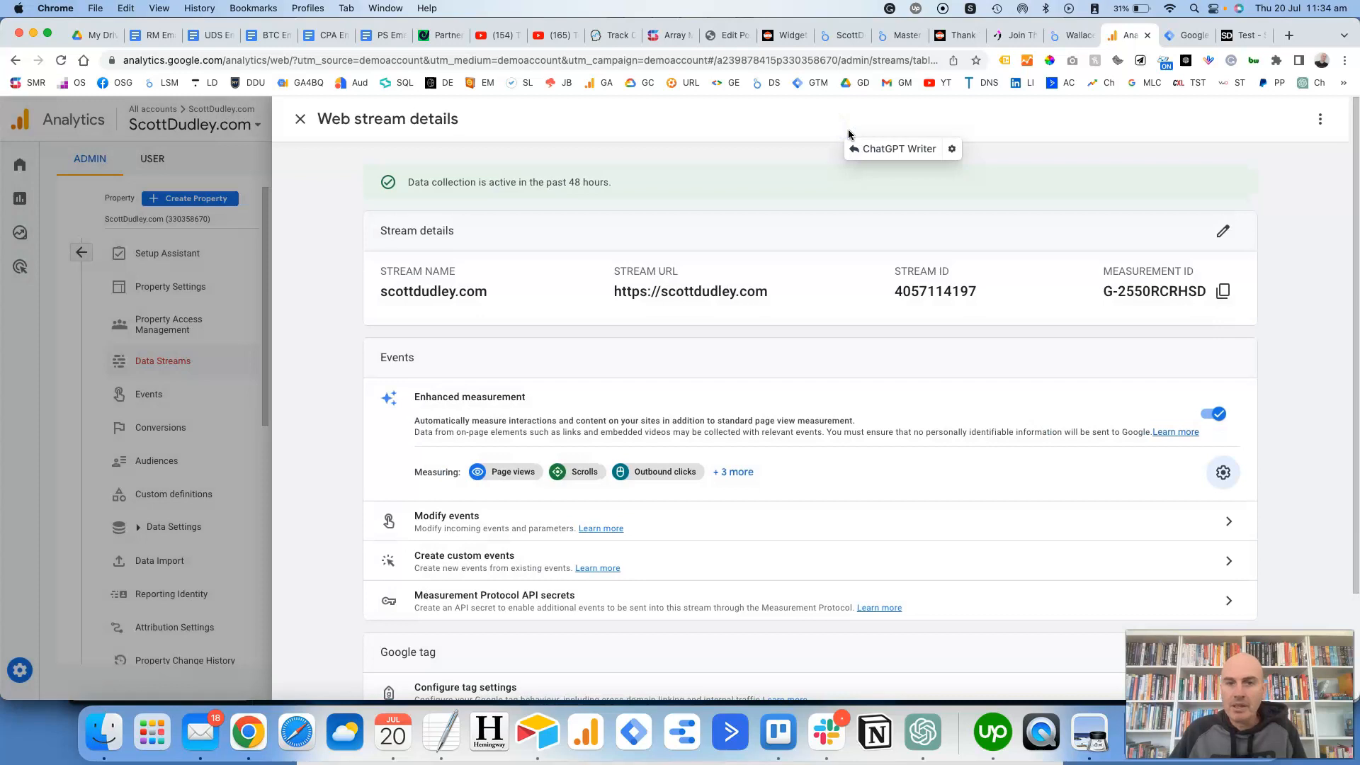
{"action": "left_click", "coordinate": [301, 120]}
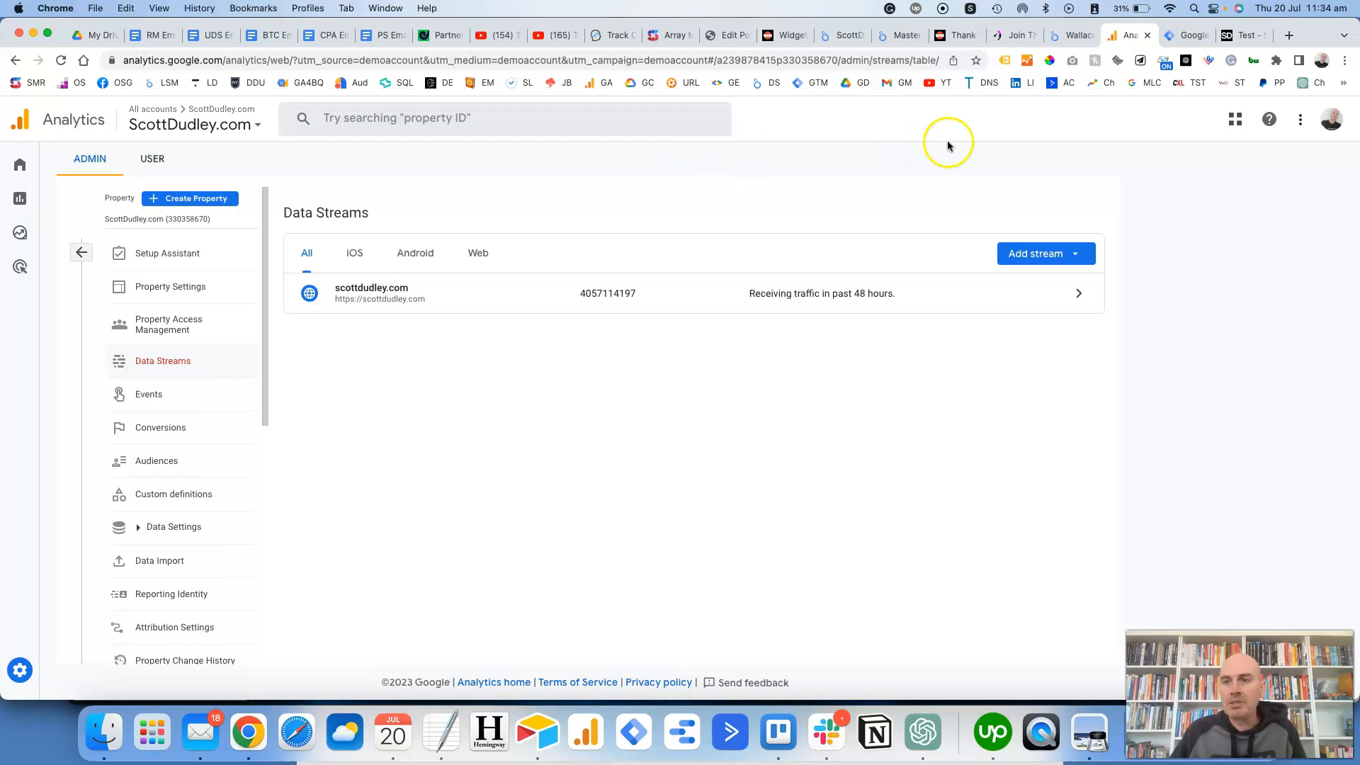
Step: Trigger a file download by opening the PDF linked on the website's test page, and return to Analytics
{"action": "left_click", "coordinate": [1244, 37]}
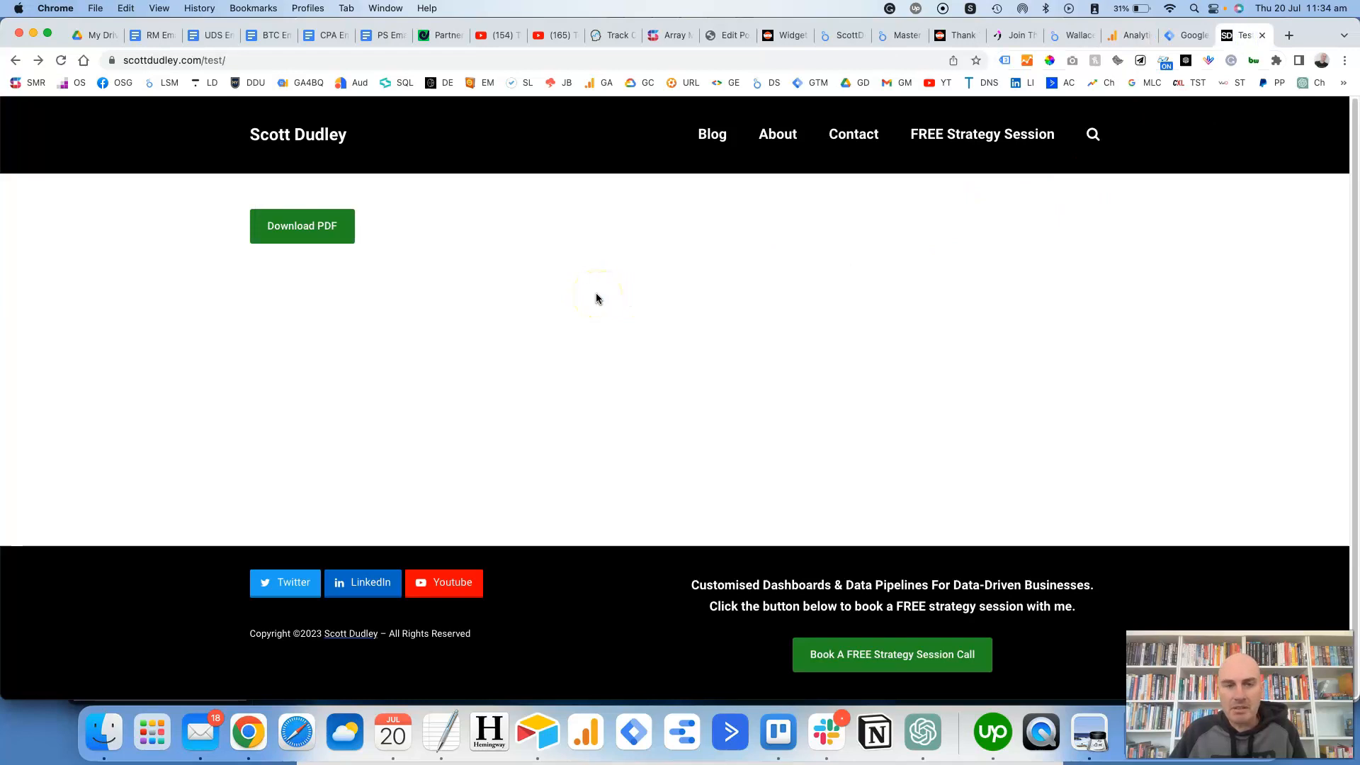
{"action": "left_click", "coordinate": [313, 232]}
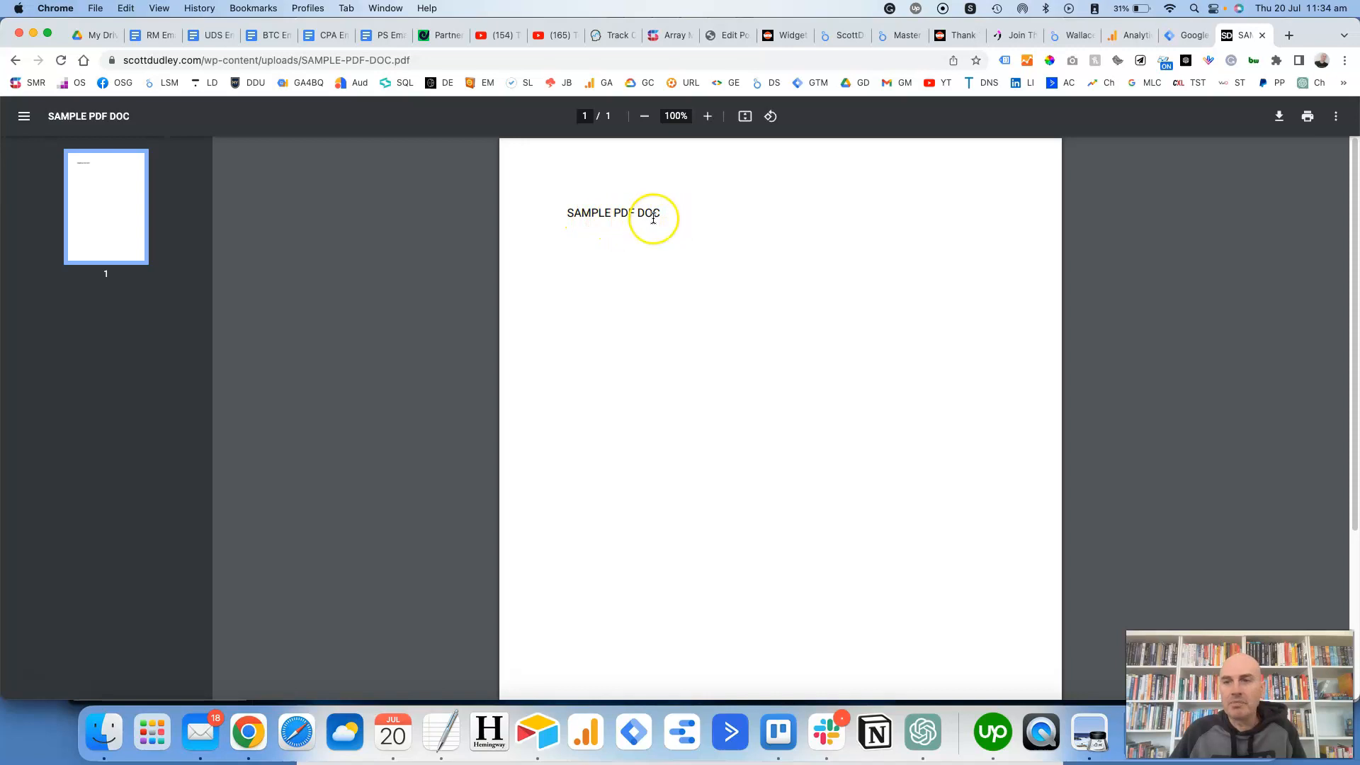
{"action": "left_click", "coordinate": [1127, 44]}
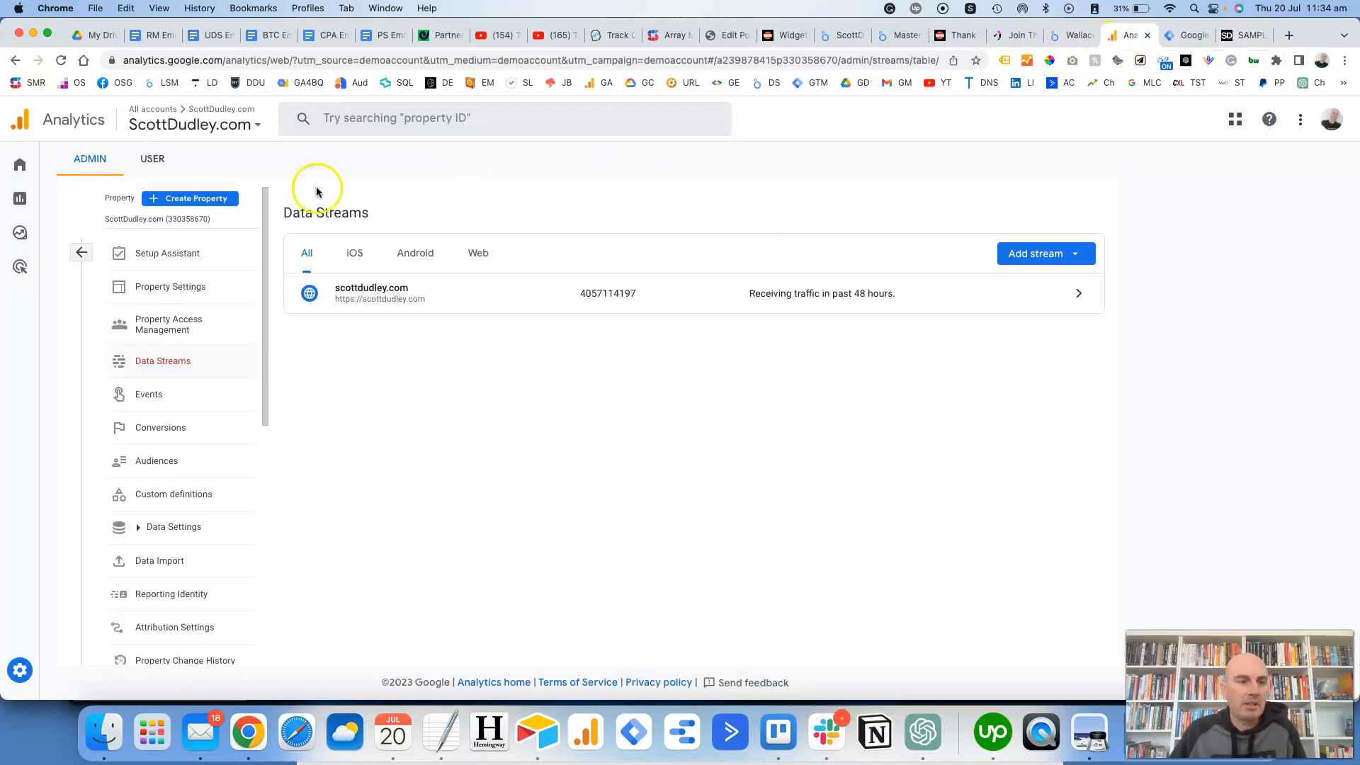
Step: Open the Real-time report and find the file_download event in the event count by event name
{"action": "mouse_move", "coordinate": [36, 203]}
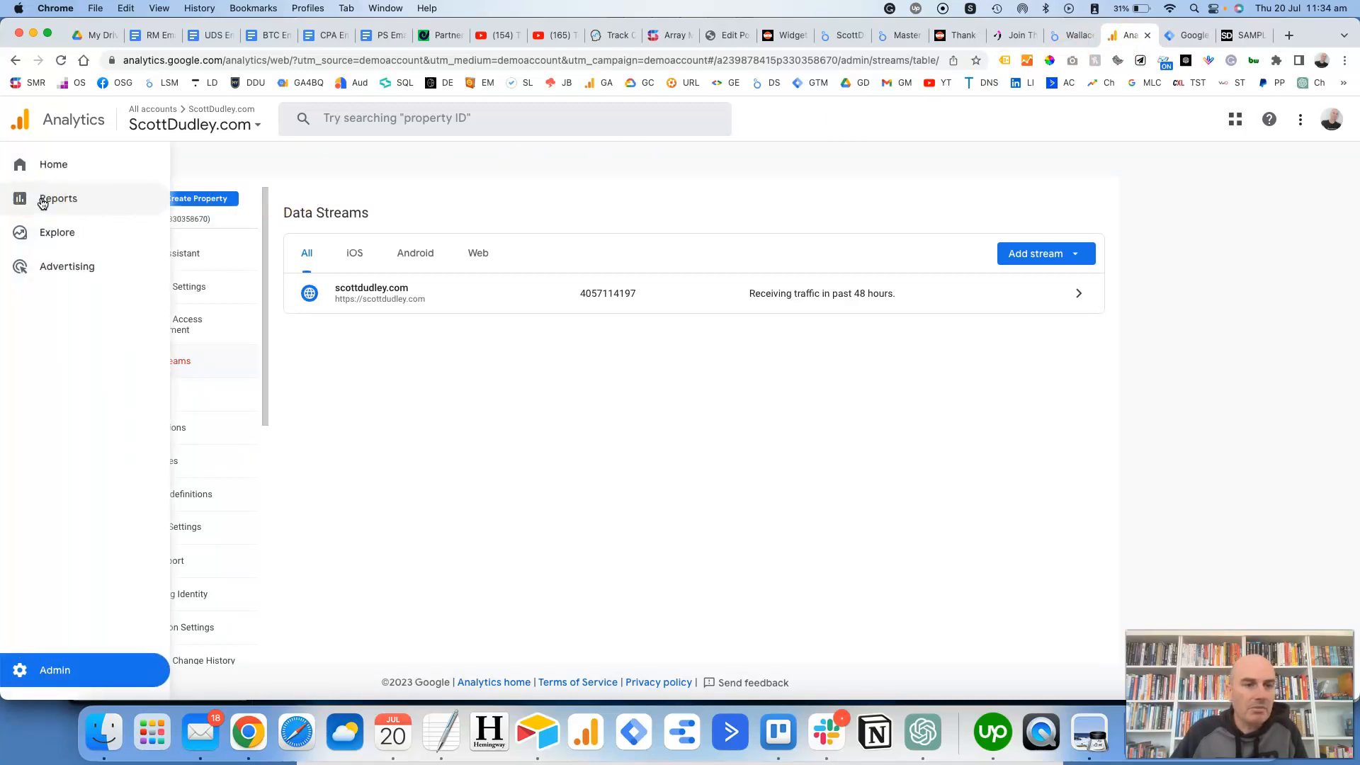
{"action": "left_click", "coordinate": [42, 202]}
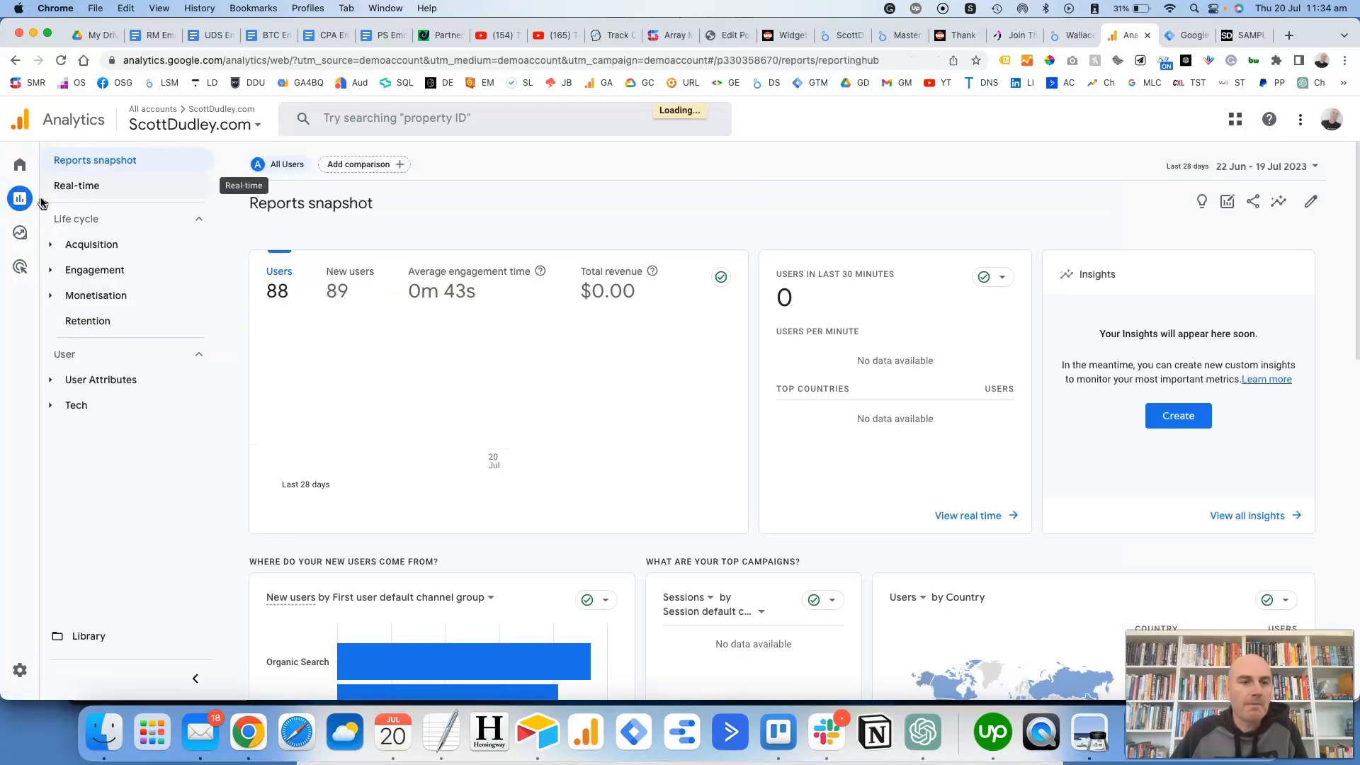
{"action": "left_click", "coordinate": [83, 192]}
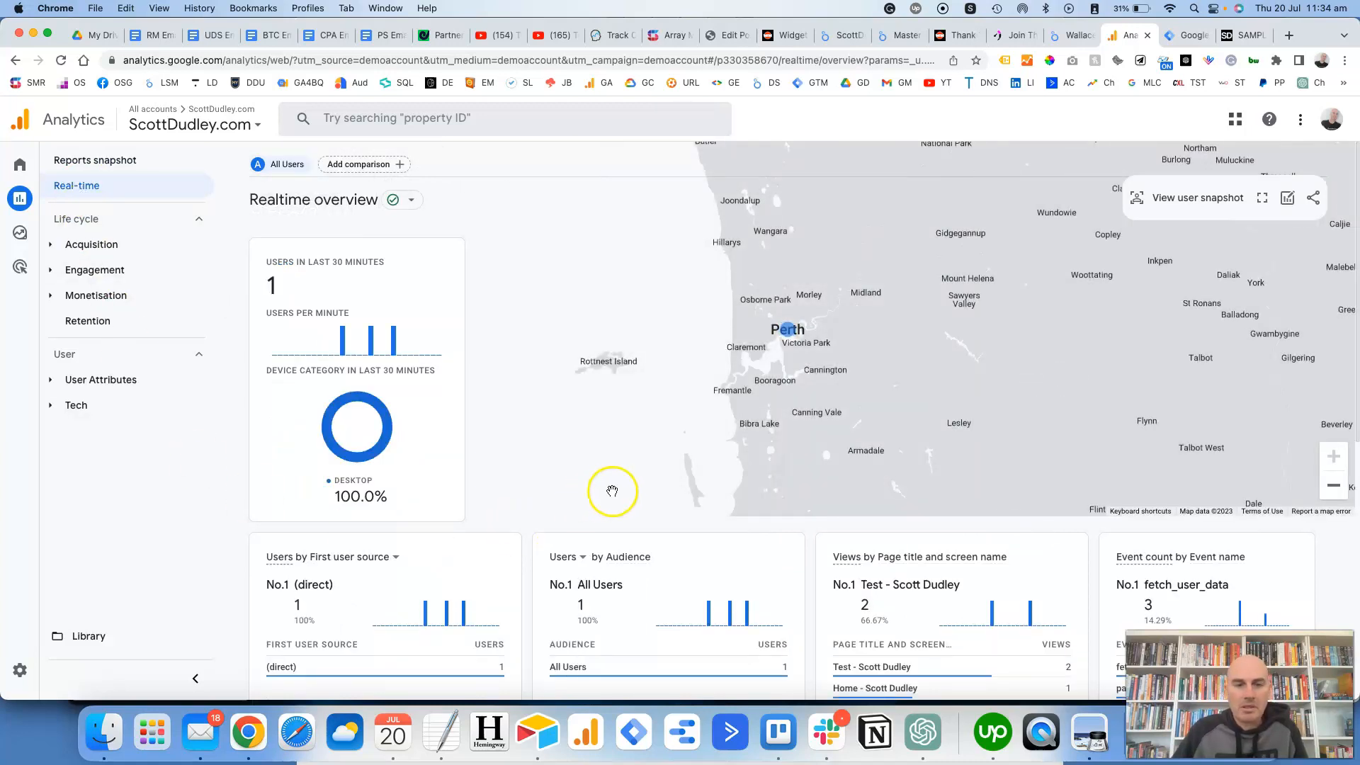
{"action": "scroll", "coordinate": [611, 488], "scroll_direction": "down", "scroll_amount": 3}
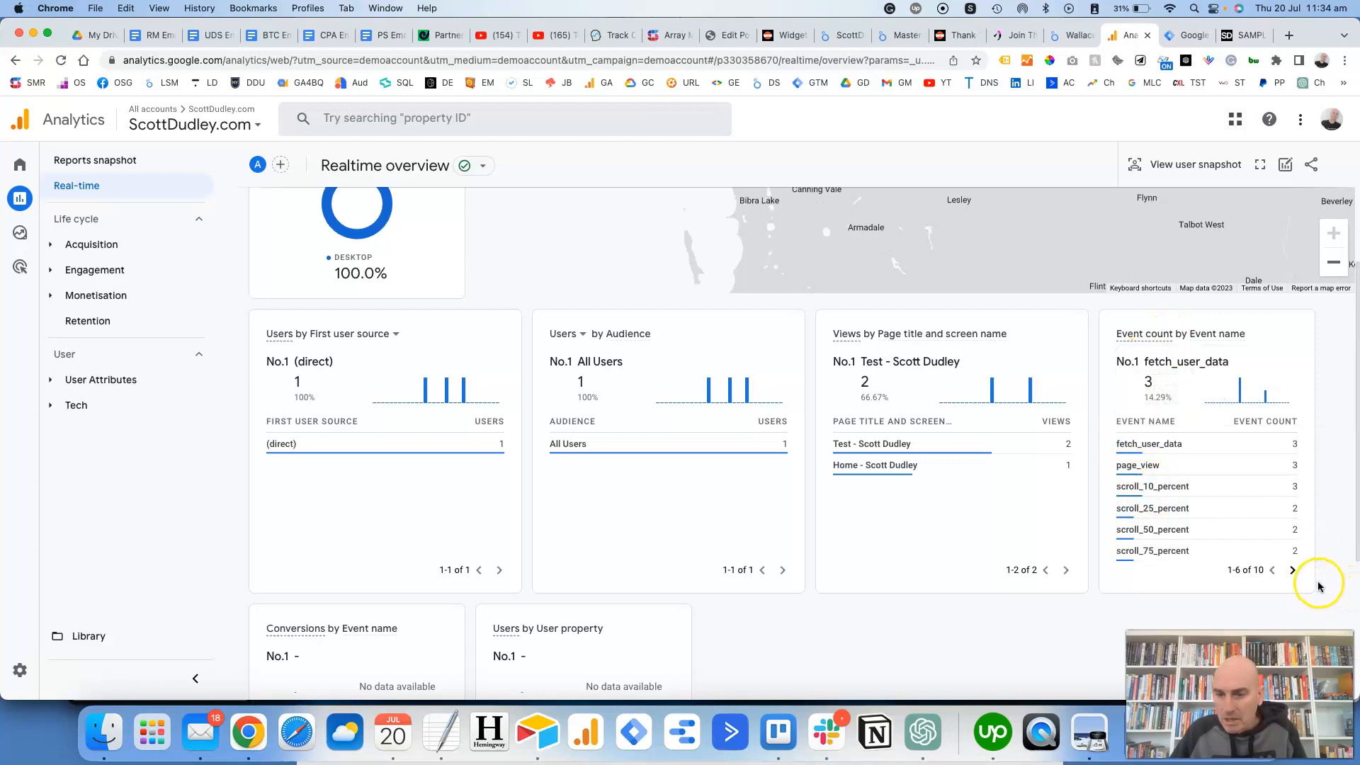
{"action": "left_click", "coordinate": [1294, 571]}
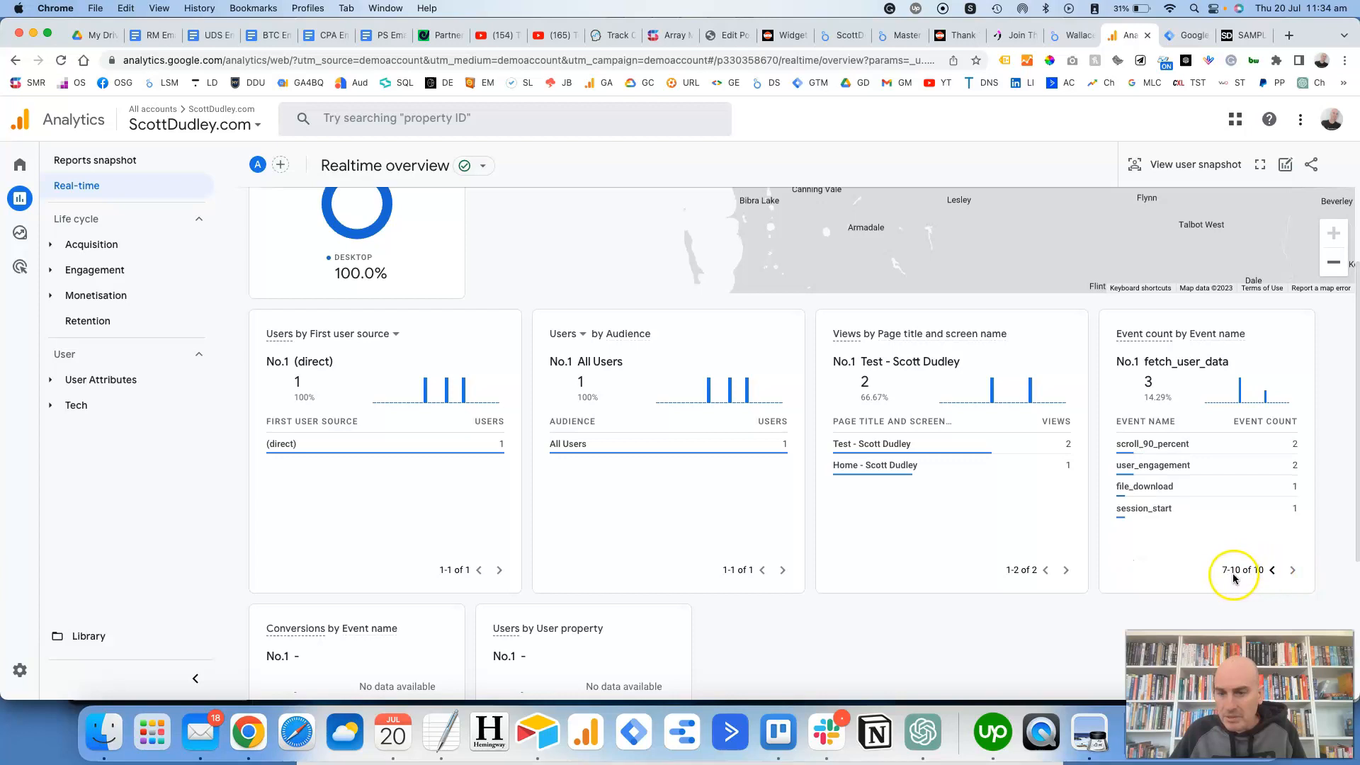
{"action": "mouse_move", "coordinate": [1155, 486]}
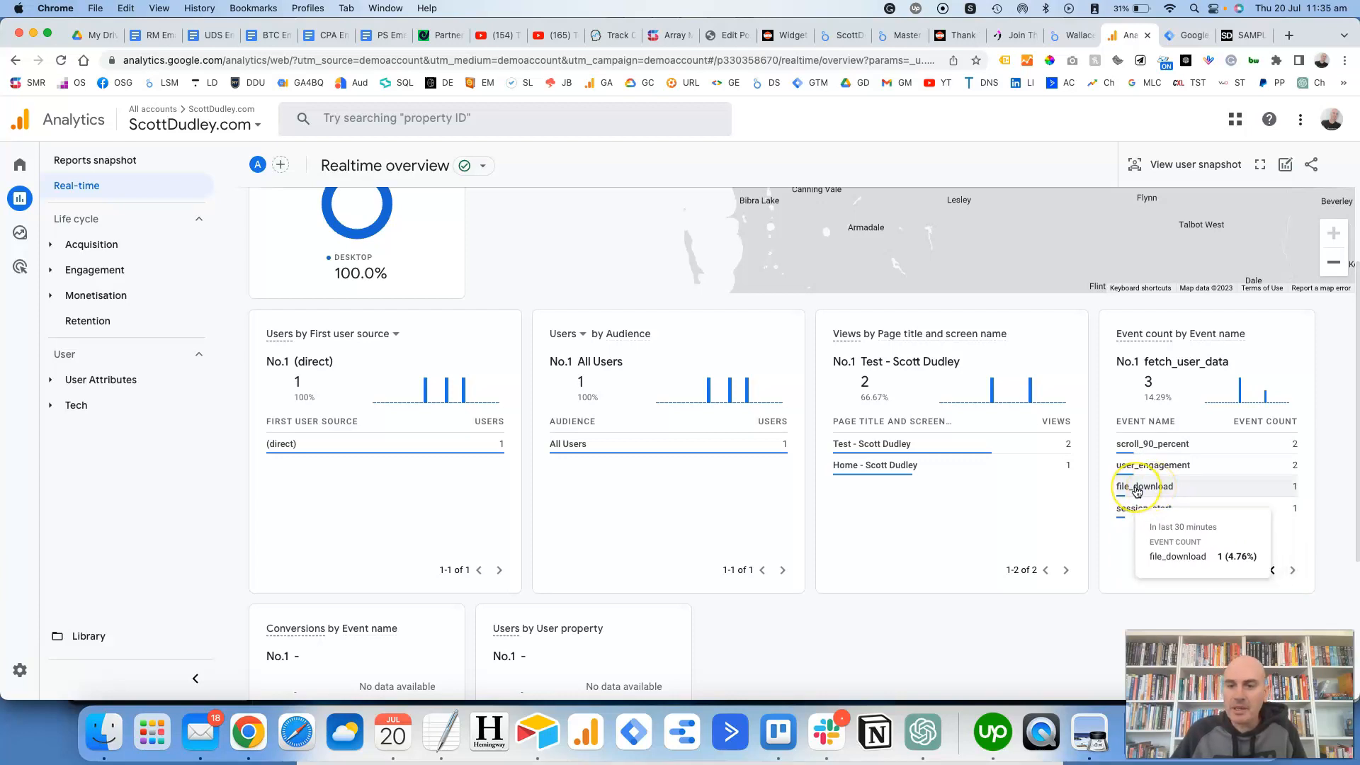
Step: Examine the file_download event's file_name parameter and compare its value with the address of the opened PDF
{"action": "left_click", "coordinate": [1136, 488]}
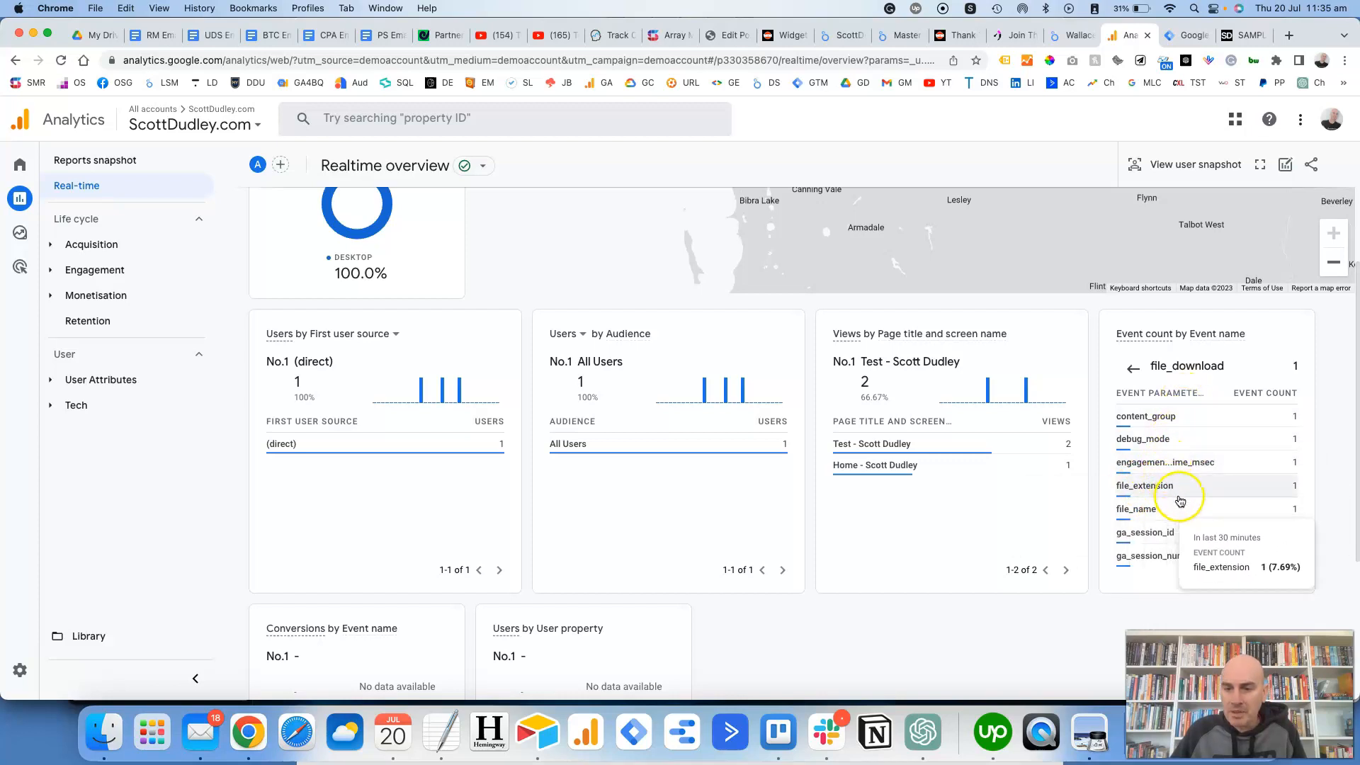
{"action": "left_click", "coordinate": [1128, 511]}
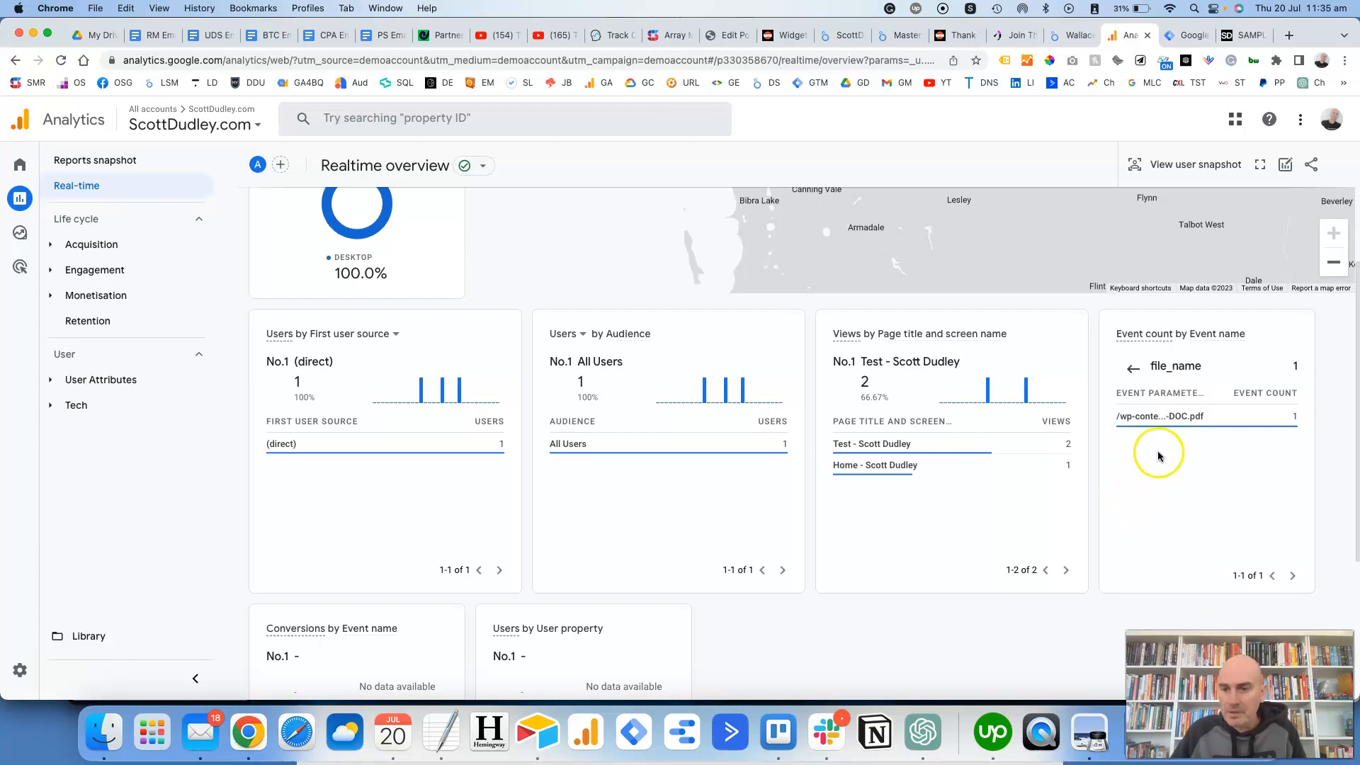
{"action": "mouse_move", "coordinate": [1155, 418]}
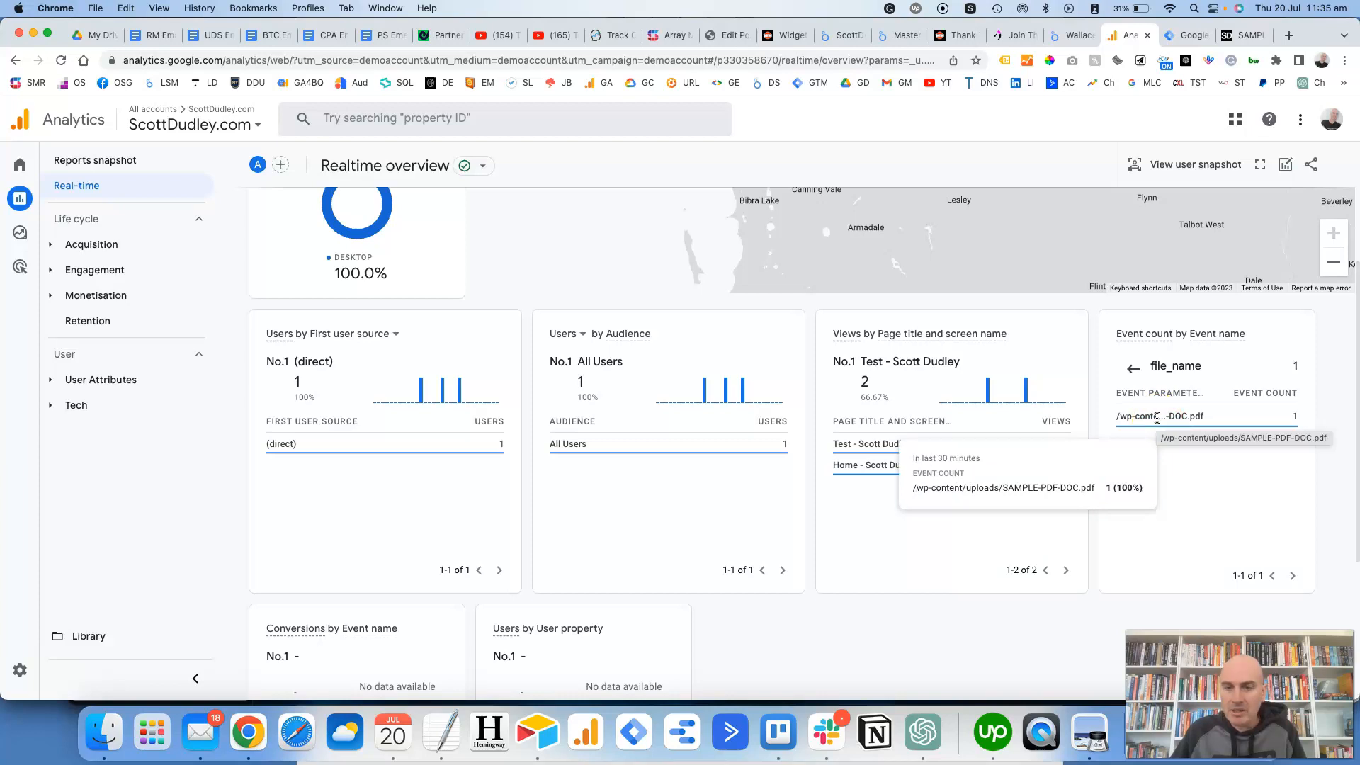
{"action": "left_click", "coordinate": [1240, 41]}
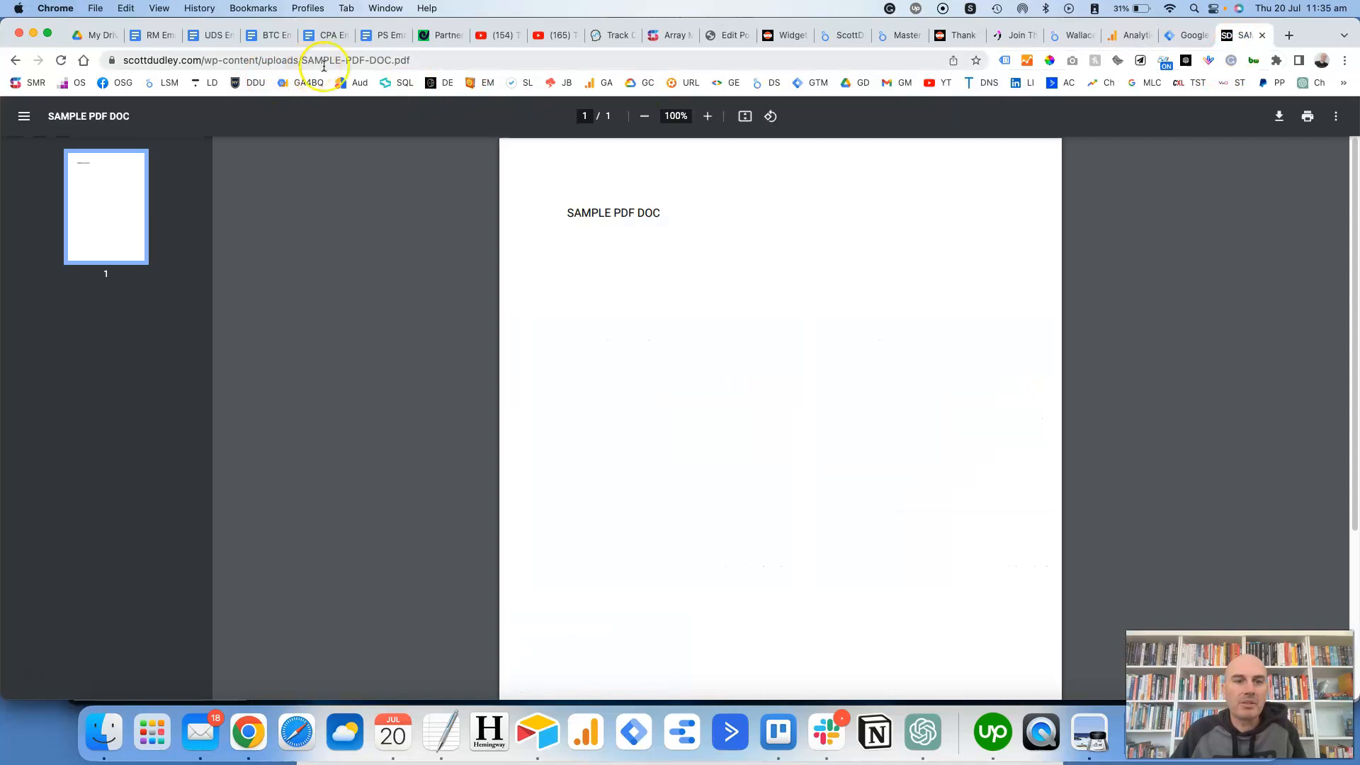
{"action": "left_click", "coordinate": [1119, 37]}
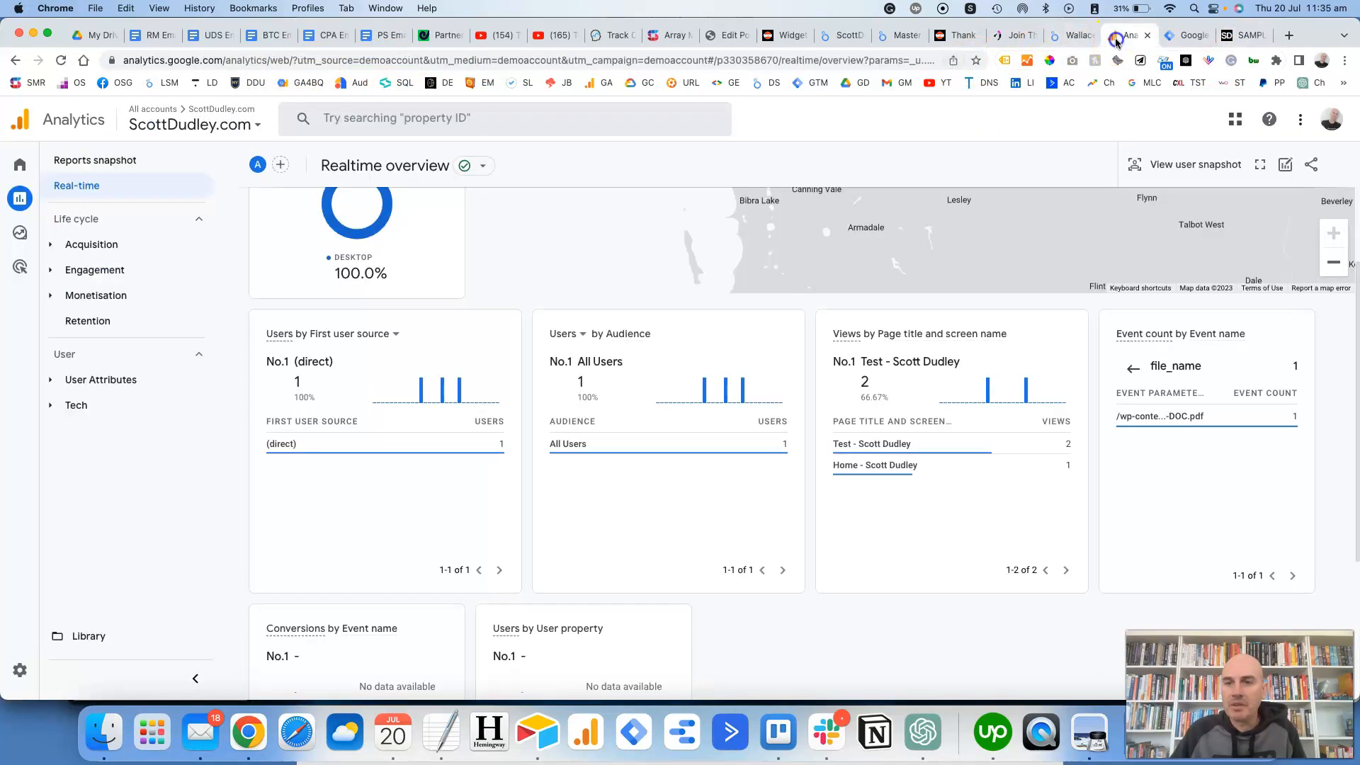
Step: Examine the file_extension parameter of the file_download event and return to its parameter list
{"action": "left_click", "coordinate": [1133, 369]}
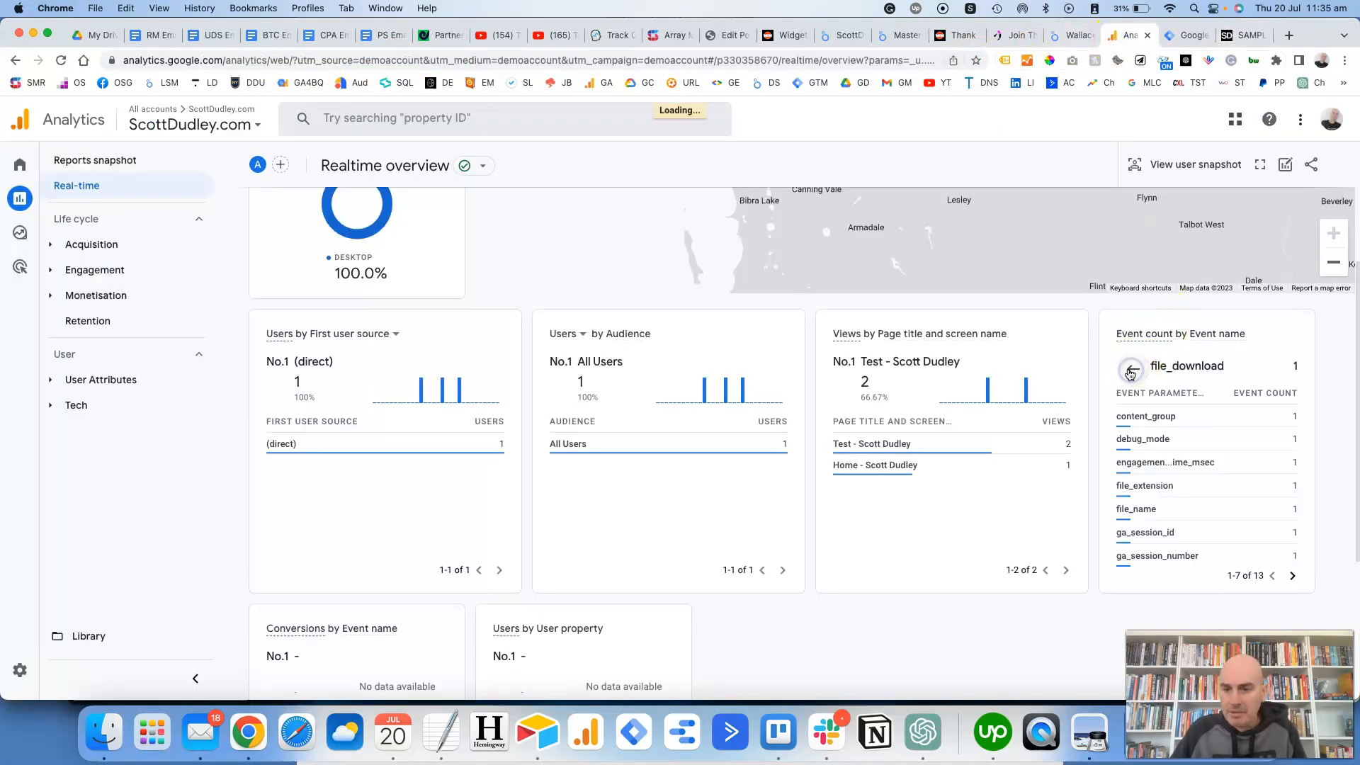
{"action": "left_click", "coordinate": [1153, 490]}
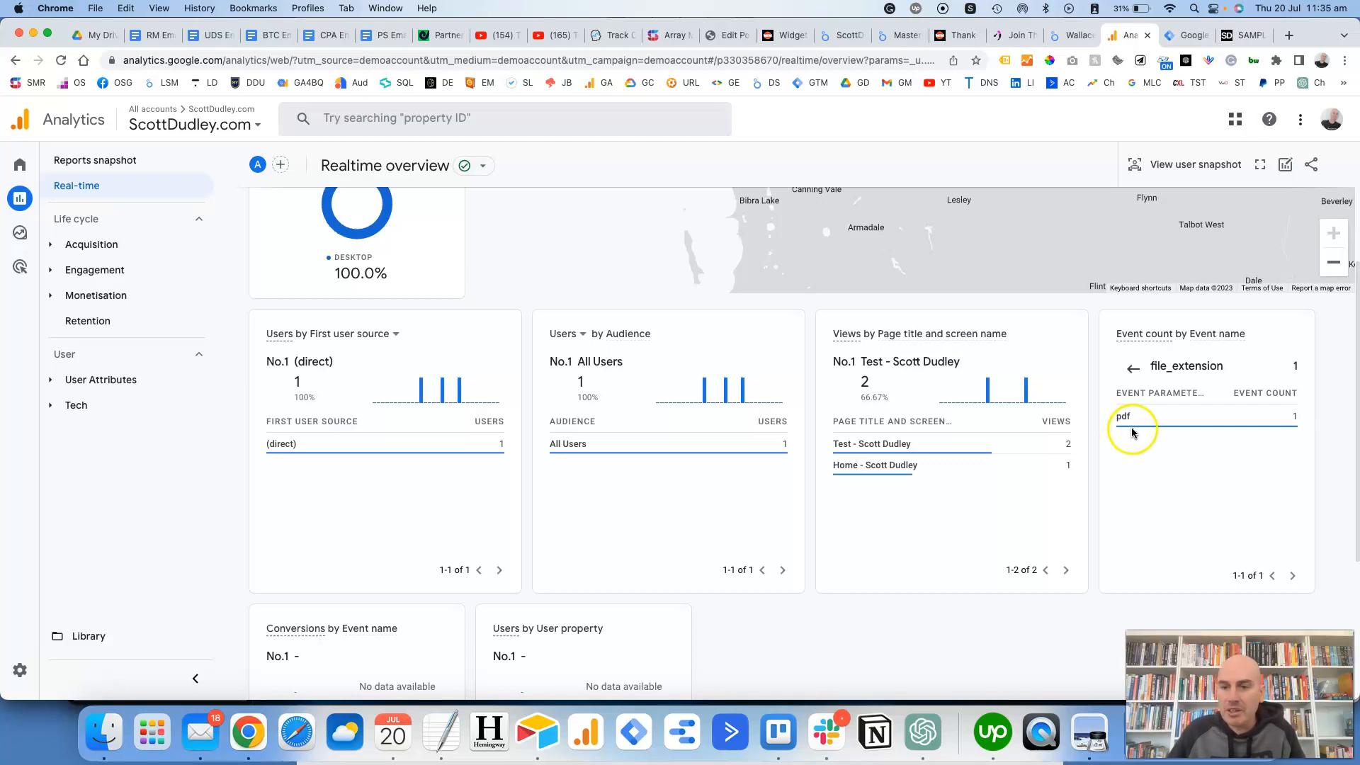
{"action": "left_click", "coordinate": [1127, 382]}
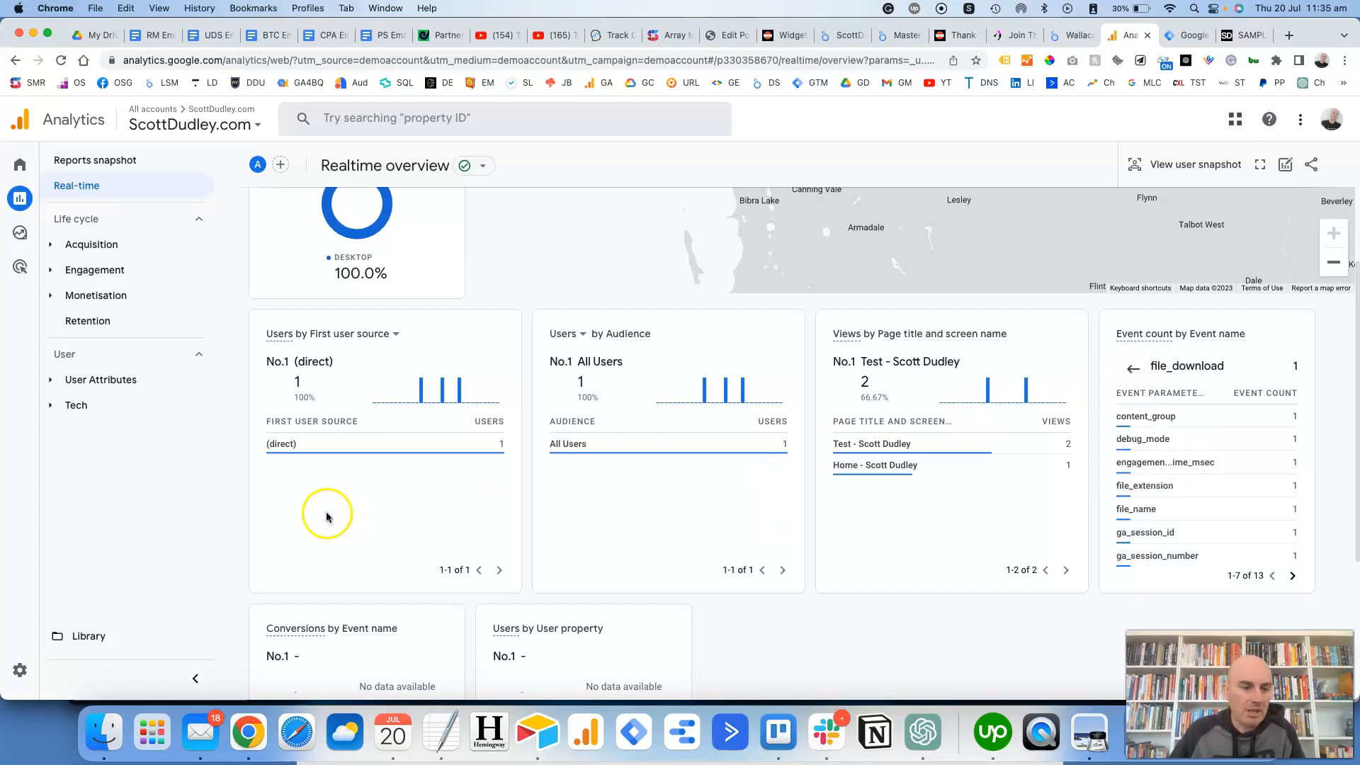
Step: Open DebugView in the property's admin settings and choose the Apple debug device
{"action": "mouse_move", "coordinate": [25, 642]}
{"action": "left_click", "coordinate": [29, 670]}
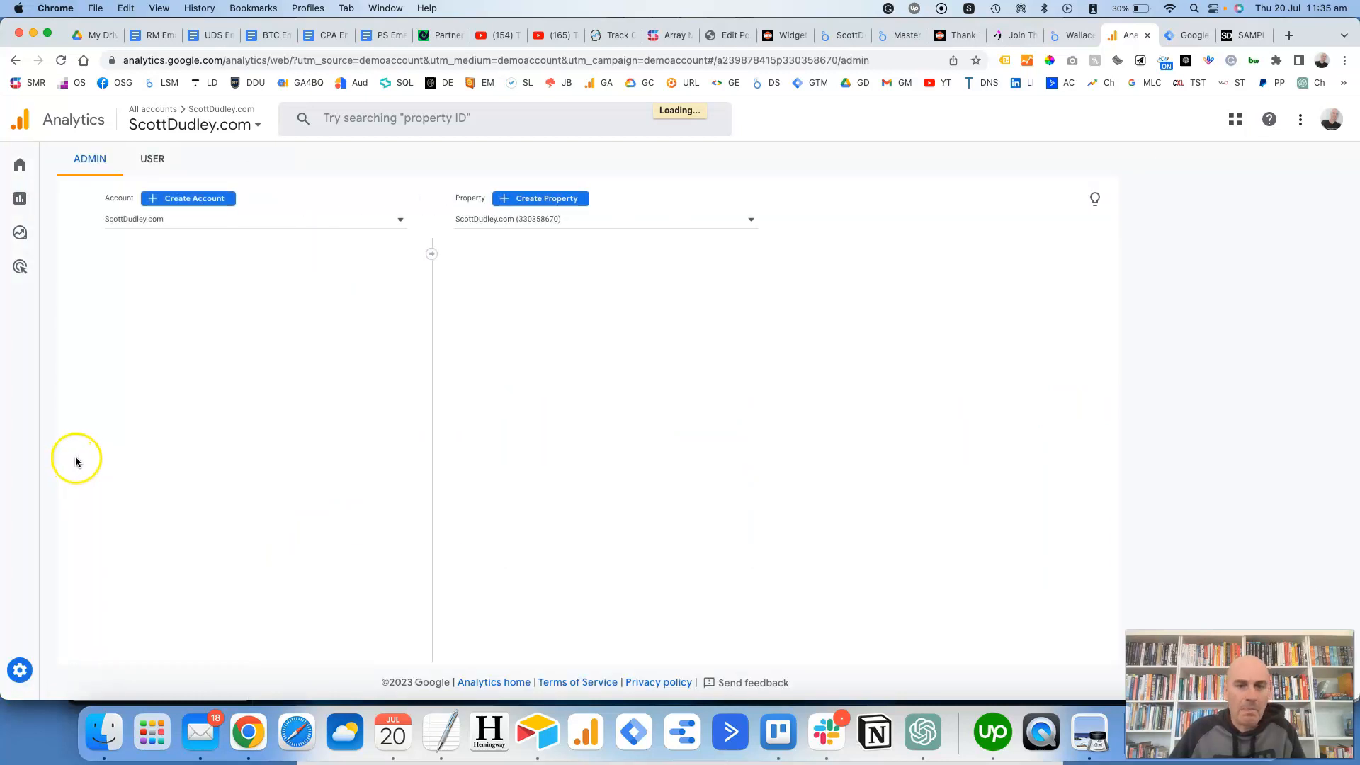
{"action": "scroll", "coordinate": [522, 404], "scroll_direction": "down", "scroll_amount": 3}
{"action": "scroll", "coordinate": [522, 404], "scroll_direction": "down", "scroll_amount": 2}
{"action": "left_click", "coordinate": [509, 519]}
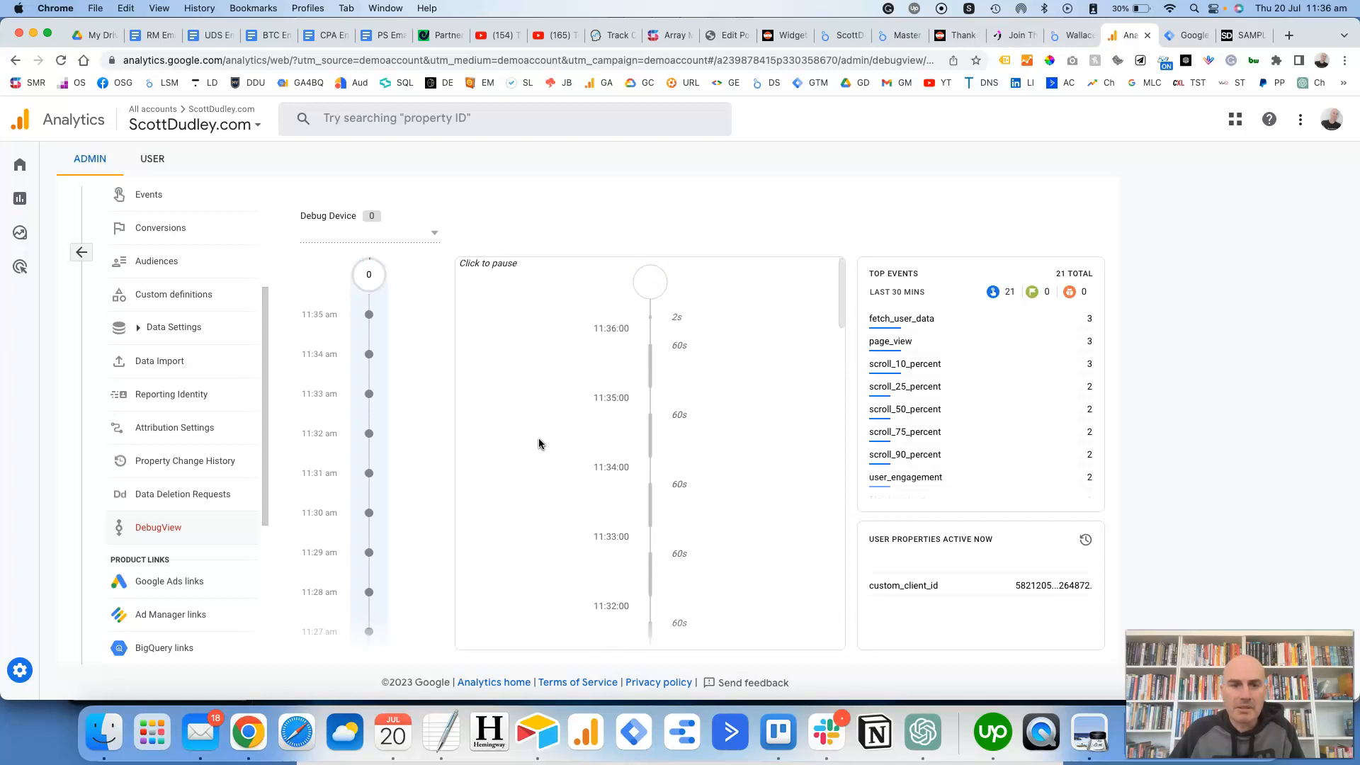
{"action": "left_click", "coordinate": [431, 236]}
{"action": "left_click", "coordinate": [376, 238]}
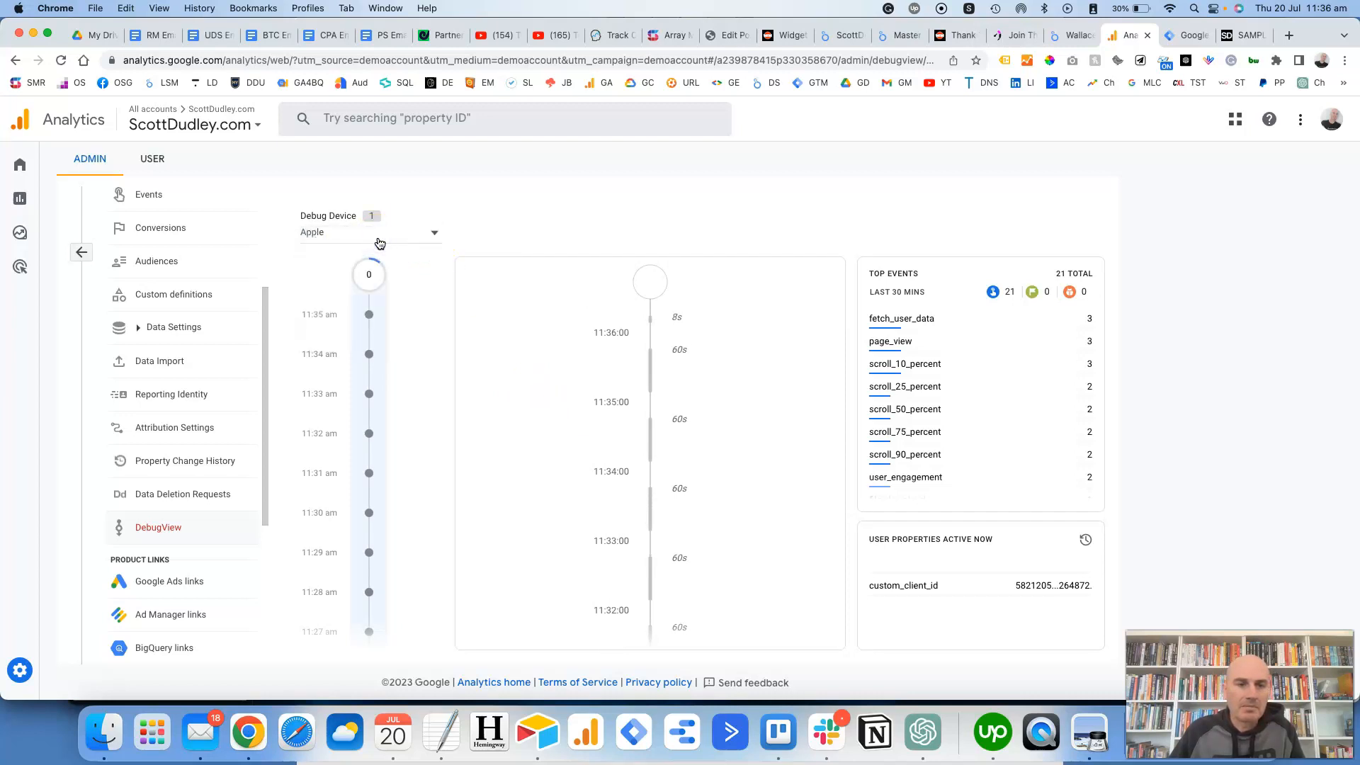
{"action": "left_click", "coordinate": [512, 402]}
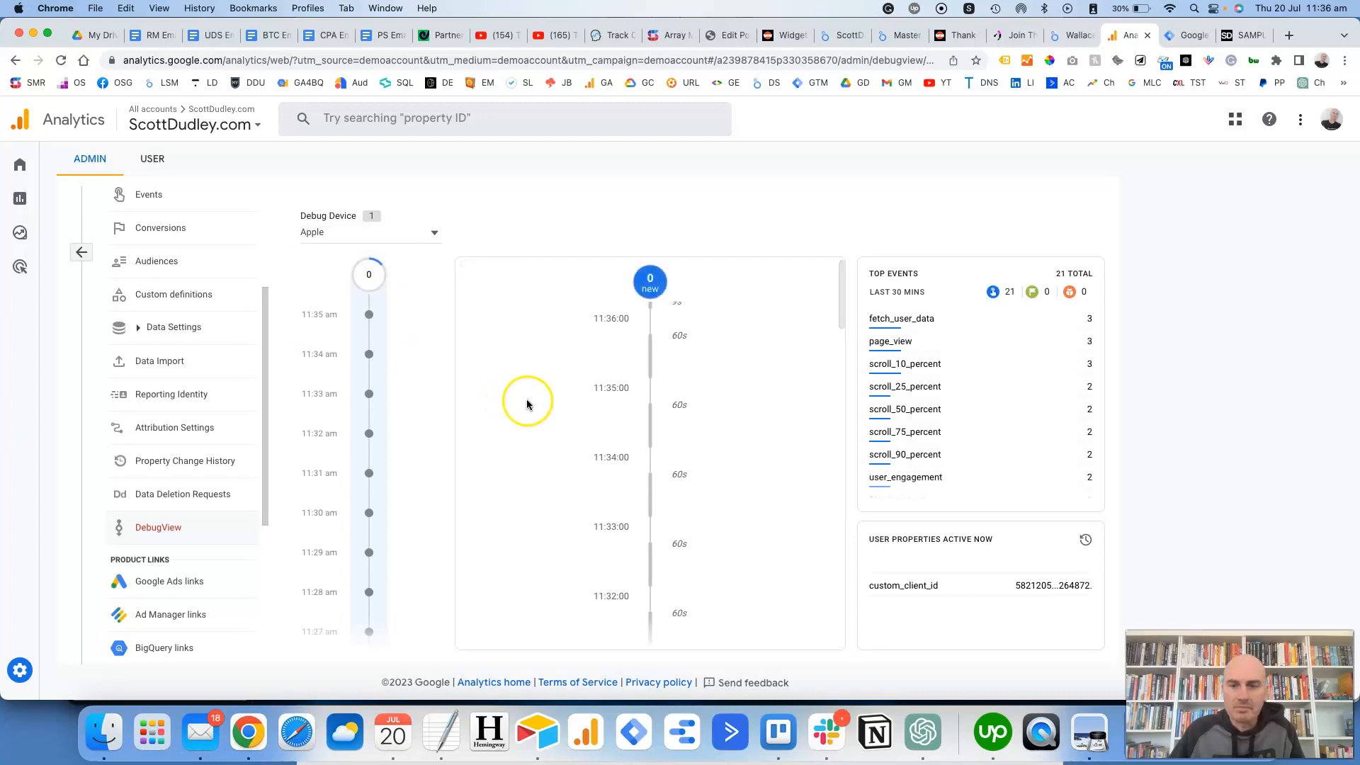
Step: Locate the file_download event in the DebugView timeline and open its parameters
{"action": "scroll", "coordinate": [940, 410], "scroll_direction": "down", "scroll_amount": 2}
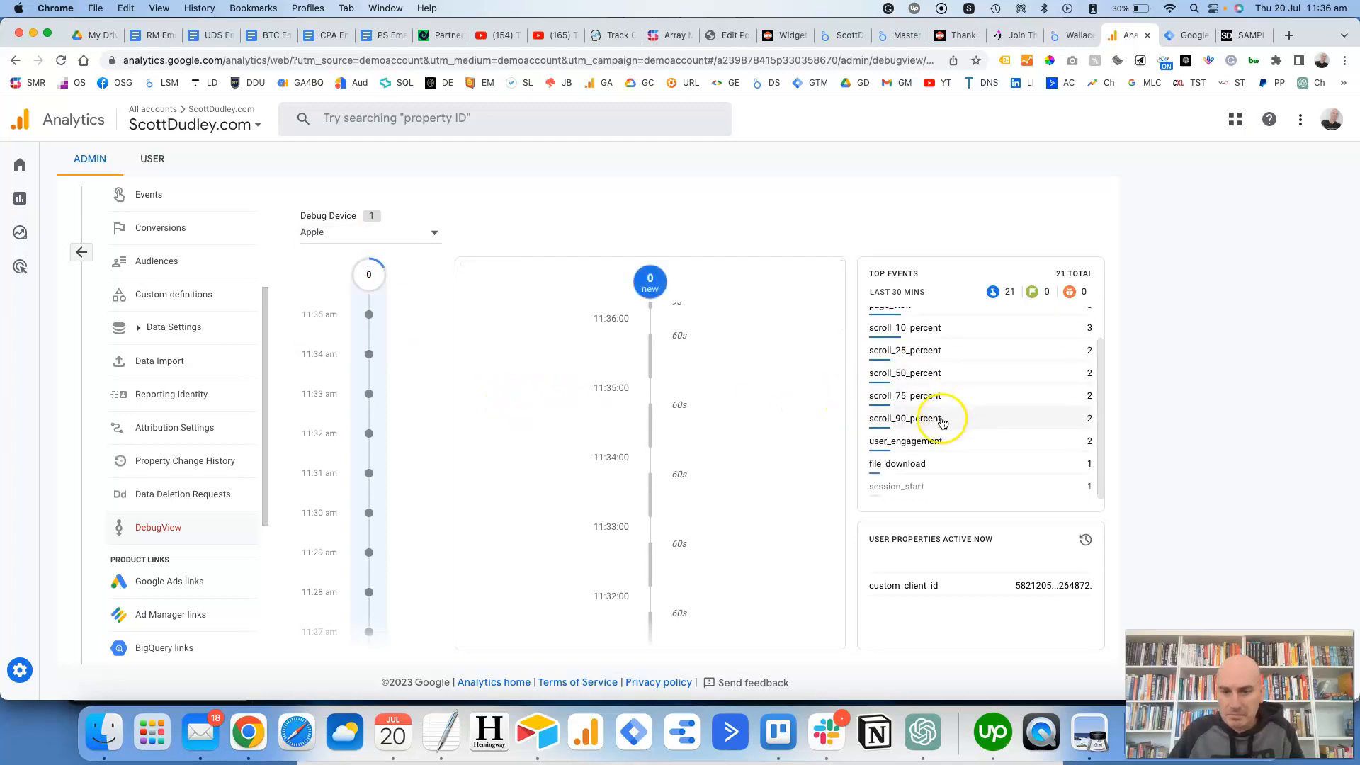
{"action": "scroll", "coordinate": [786, 477], "scroll_direction": "down", "scroll_amount": 10}
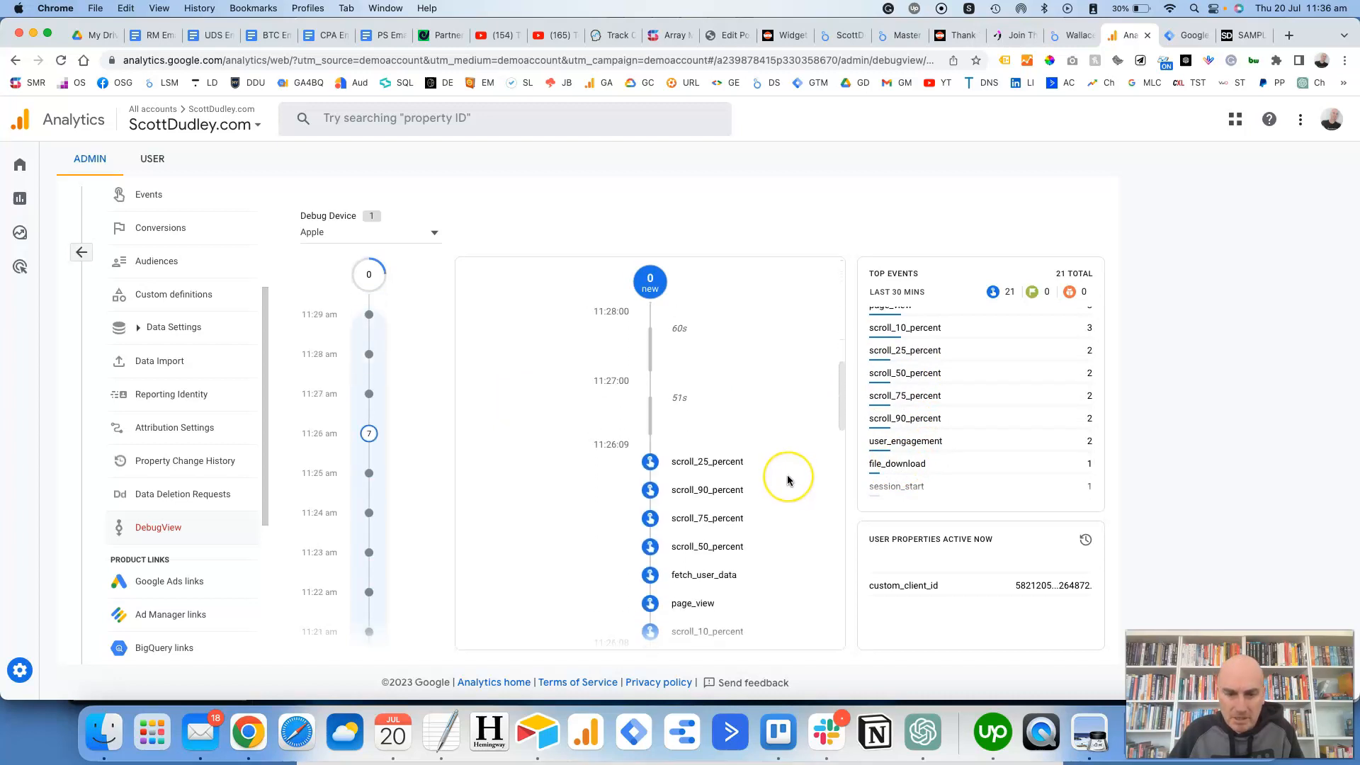
{"action": "scroll", "coordinate": [788, 480], "scroll_direction": "down", "scroll_amount": 3}
{"action": "scroll", "coordinate": [788, 480], "scroll_direction": "down", "scroll_amount": 10}
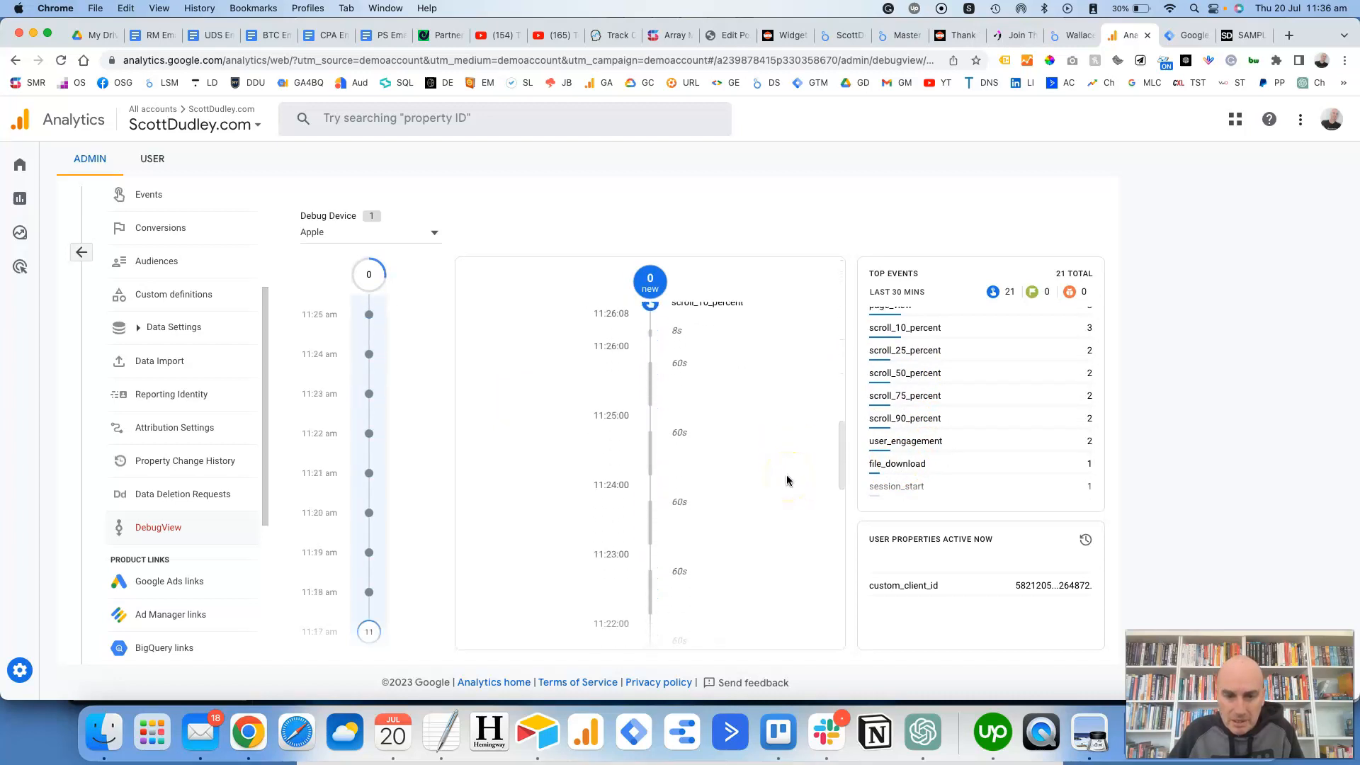
{"action": "scroll", "coordinate": [787, 481], "scroll_direction": "down", "scroll_amount": 2}
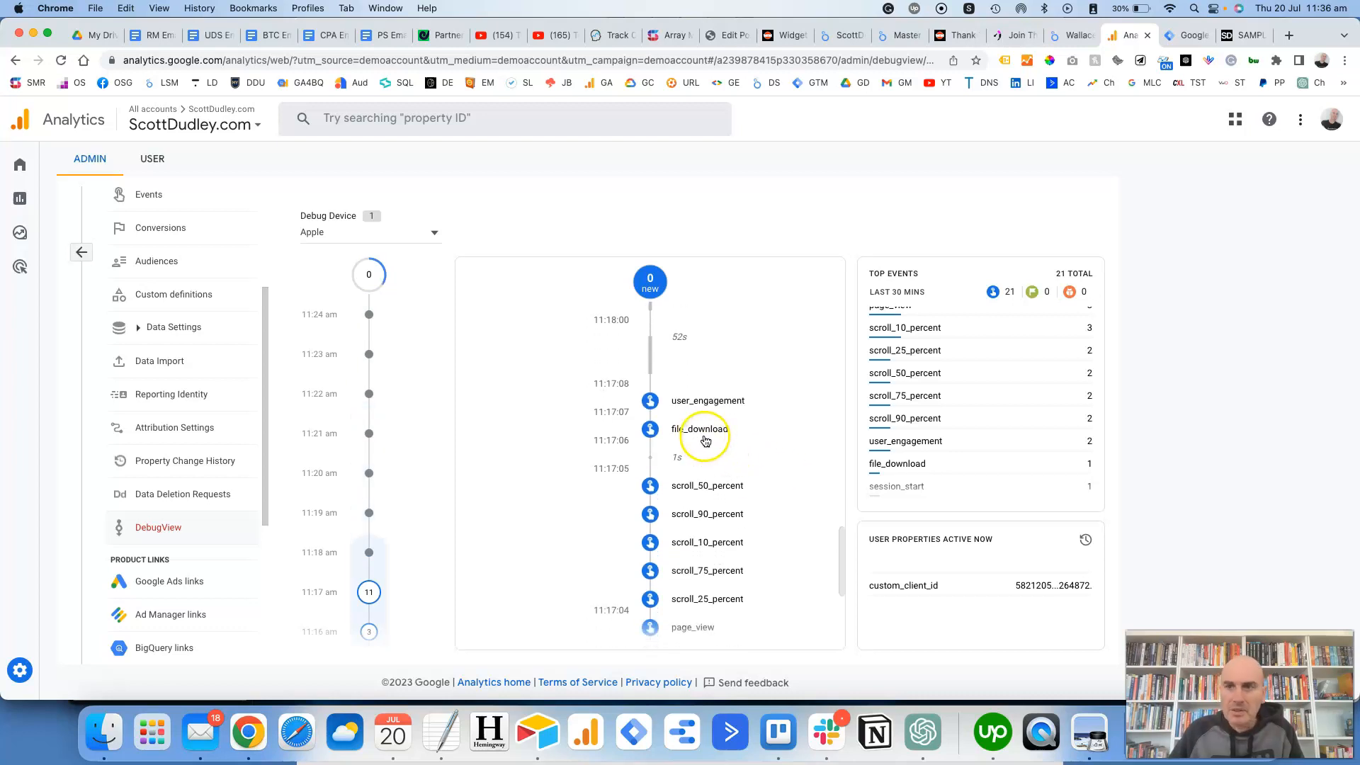
{"action": "left_click", "coordinate": [698, 431]}
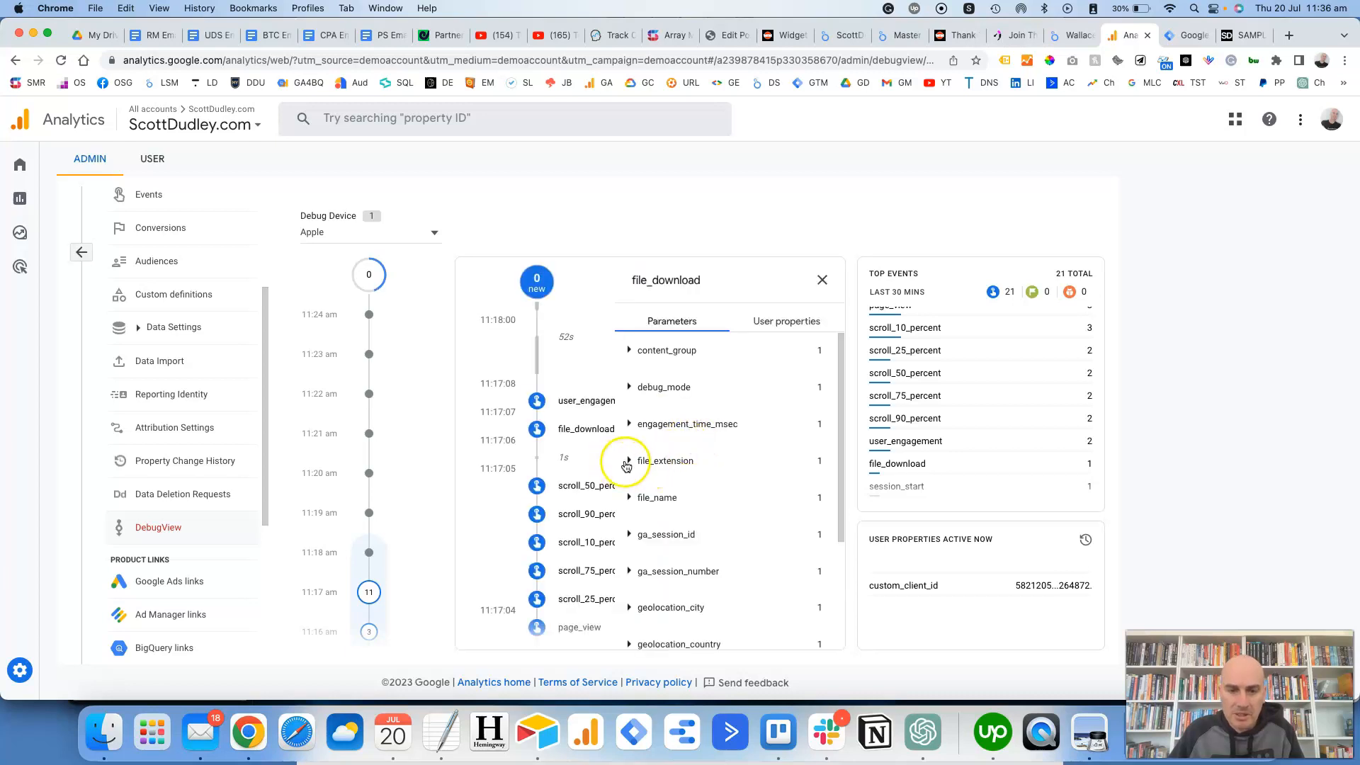
Step: Examine the values of the file_extension and file_name parameters in the event's debug details
{"action": "left_click", "coordinate": [628, 462]}
{"action": "left_click", "coordinate": [627, 461]}
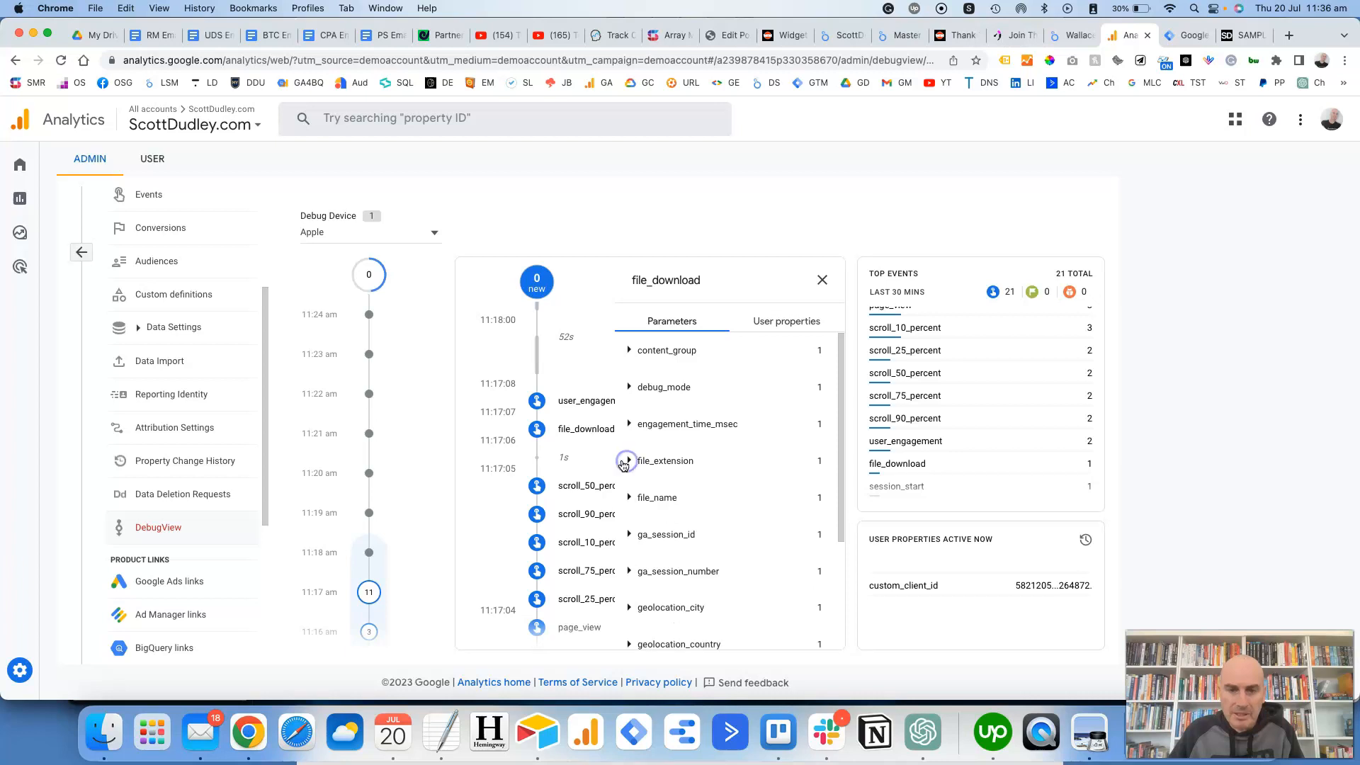
{"action": "left_click", "coordinate": [628, 498]}
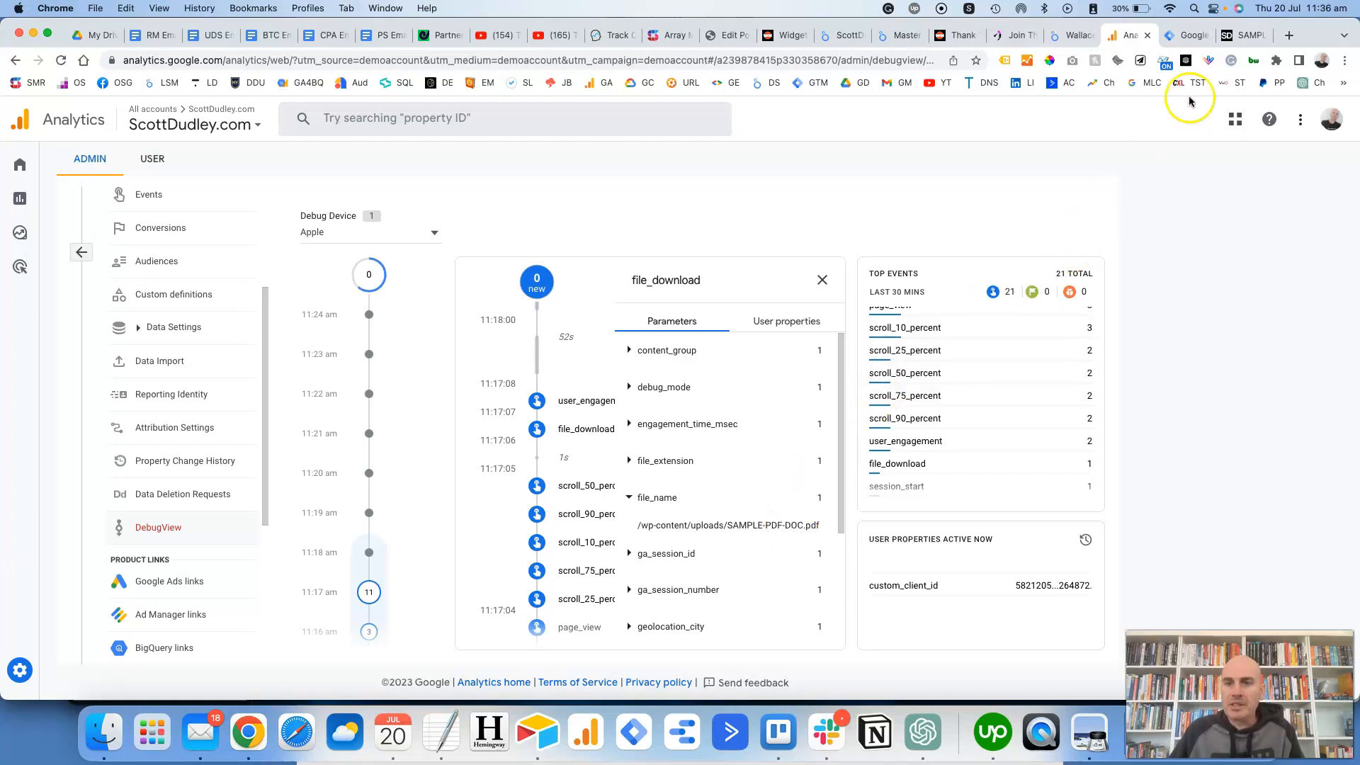
Step: Switch to Google Tag Manager and create a new Just Links click trigger that fires on Some Link Clicks
{"action": "left_click", "coordinate": [1190, 39]}
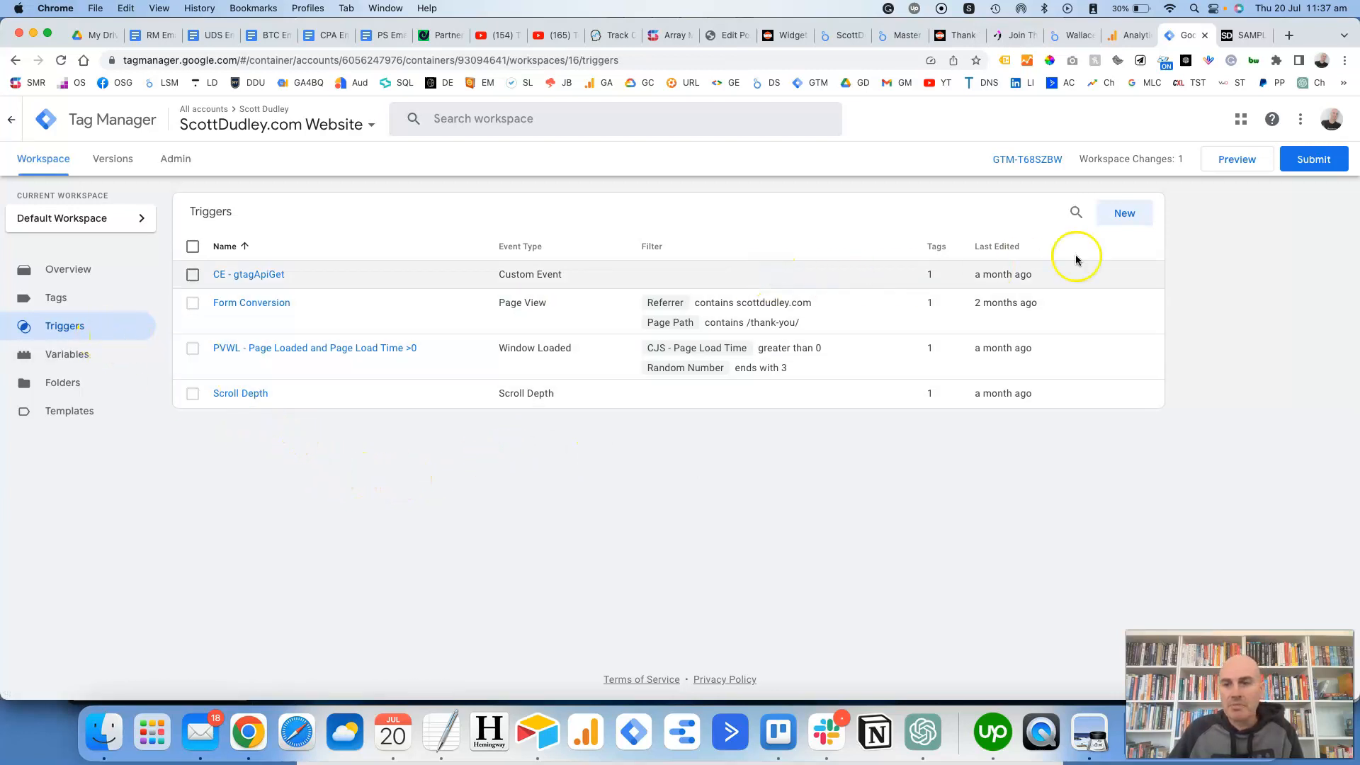
{"action": "left_click", "coordinate": [1124, 215]}
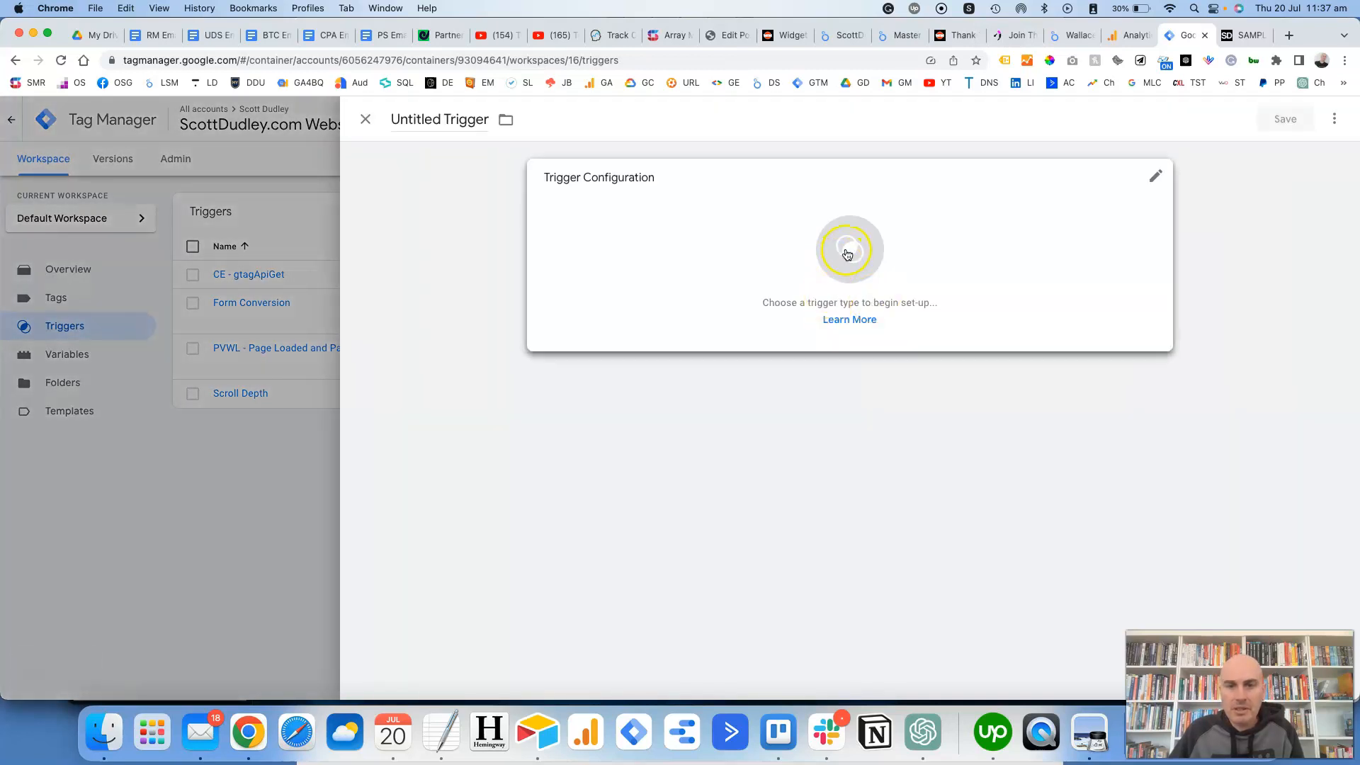
{"action": "left_click", "coordinate": [848, 254]}
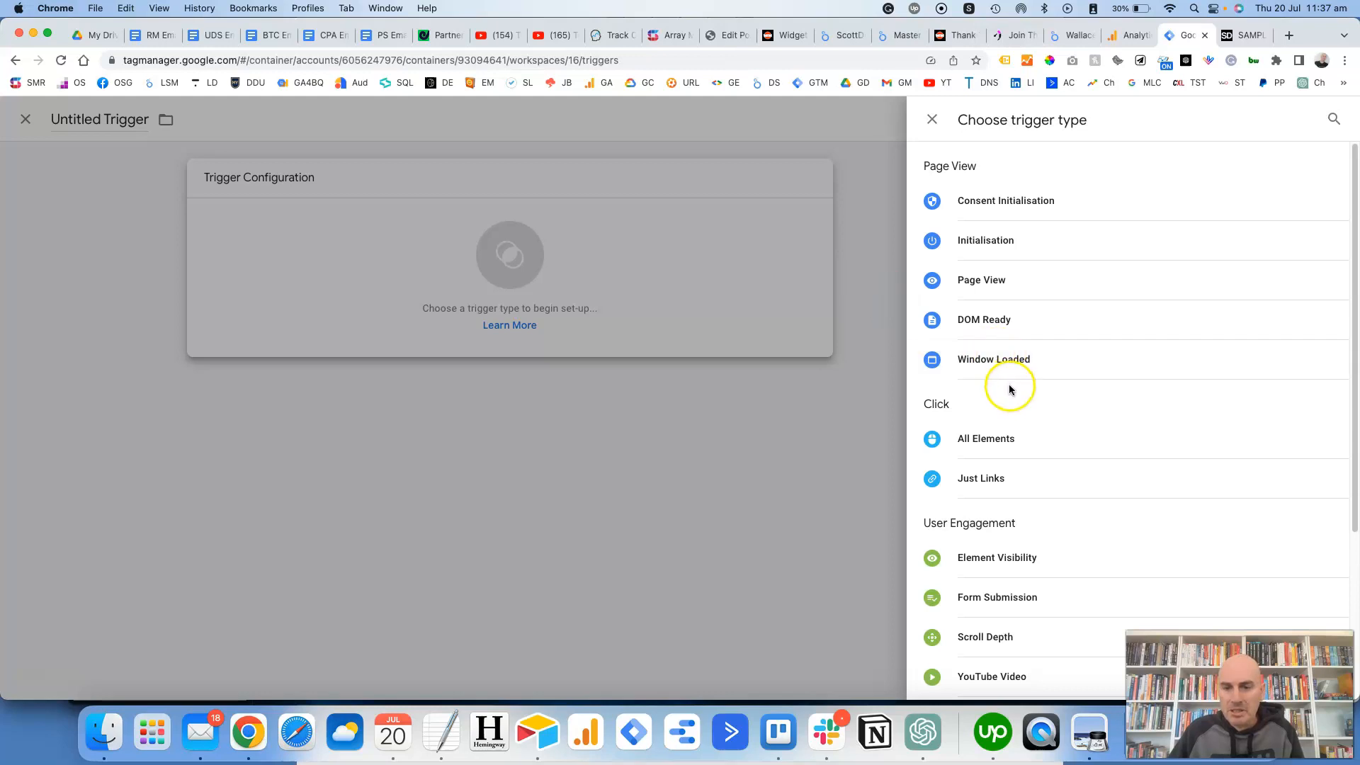
{"action": "left_click", "coordinate": [1003, 482]}
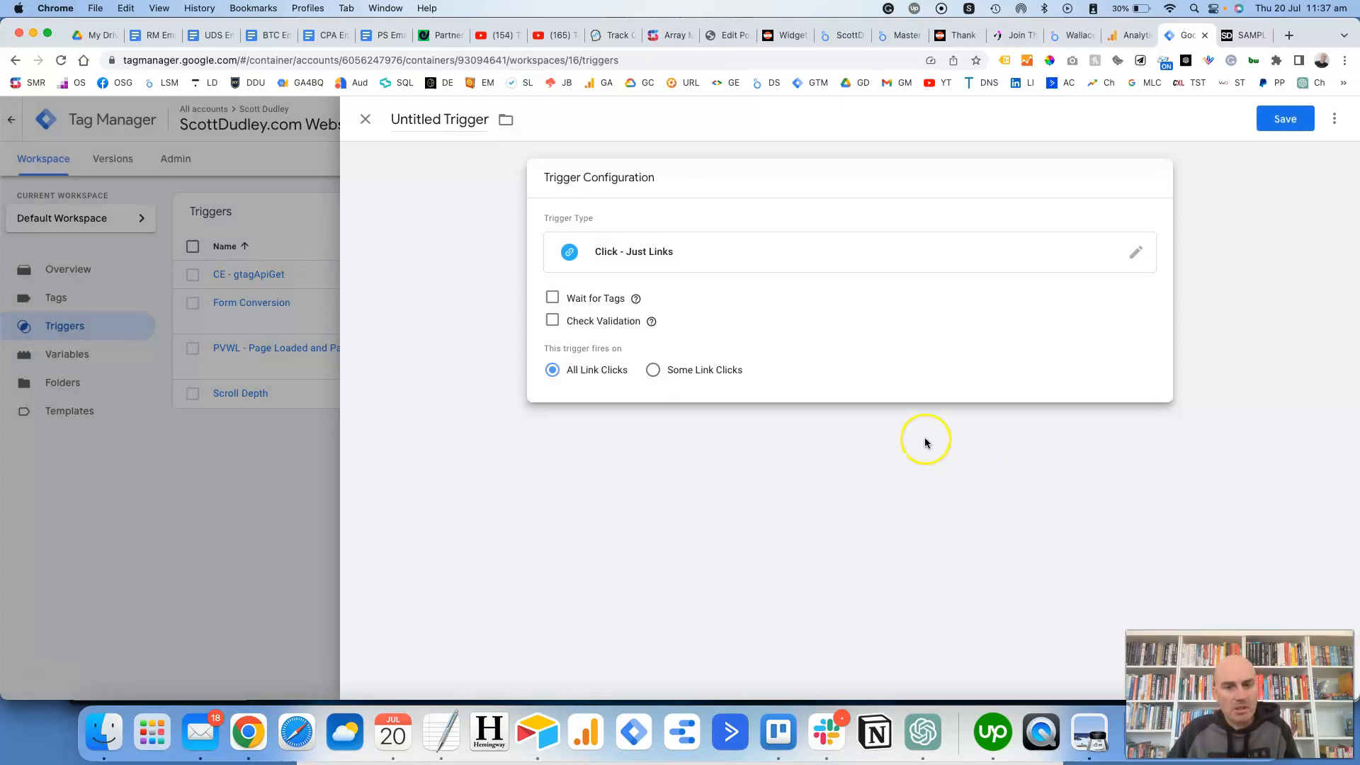
{"action": "left_click", "coordinate": [657, 372]}
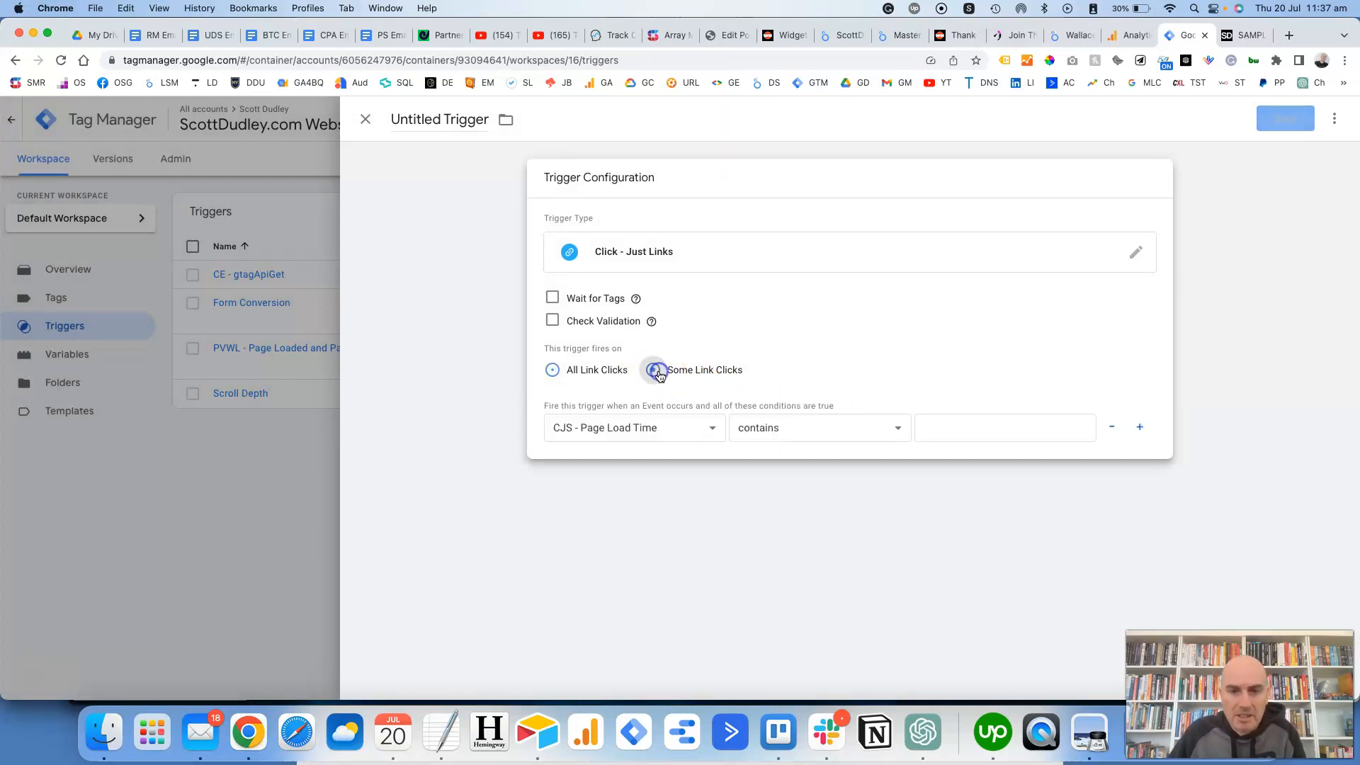
Step: Set the trigger's first condition to Click URL contains SAMPLE-PDF-DOC, copying the file name from the open PDF's address
{"action": "left_click", "coordinate": [713, 431]}
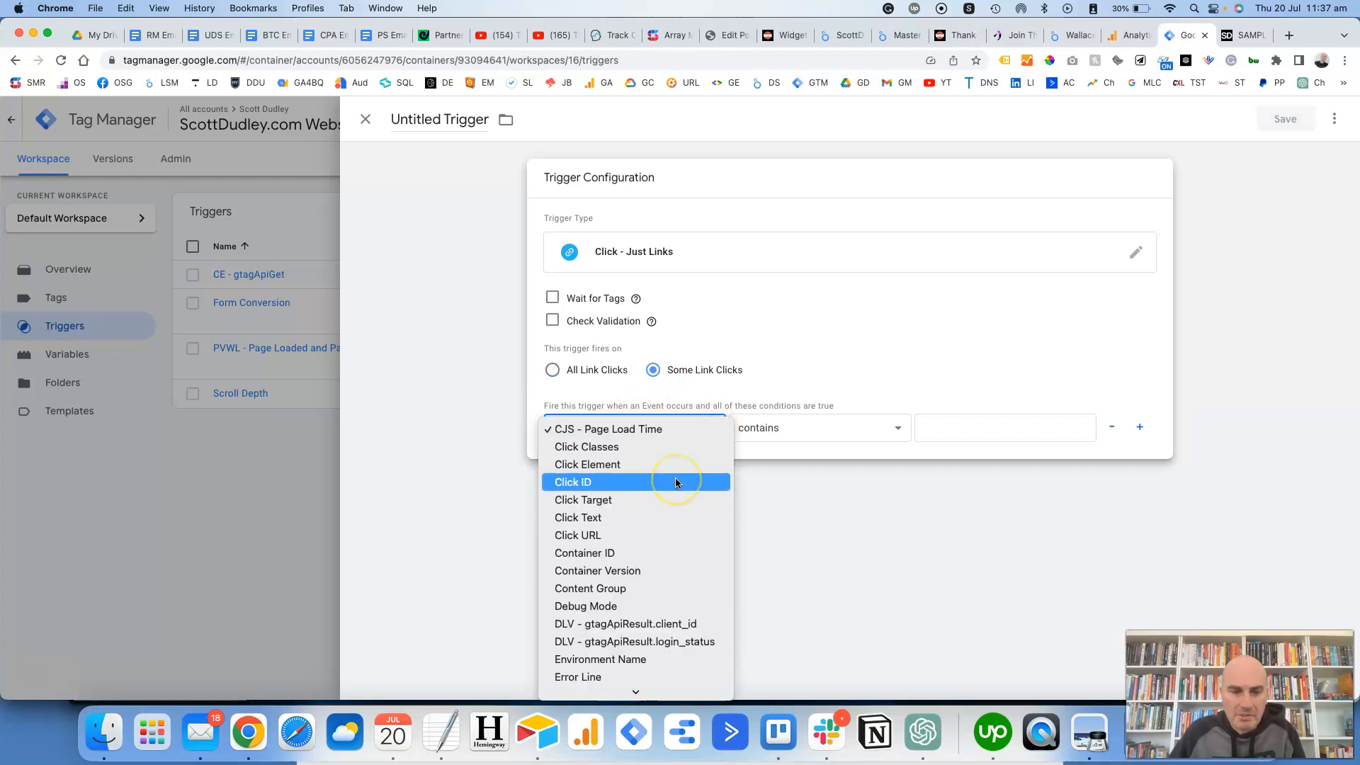
{"action": "left_click", "coordinate": [659, 535]}
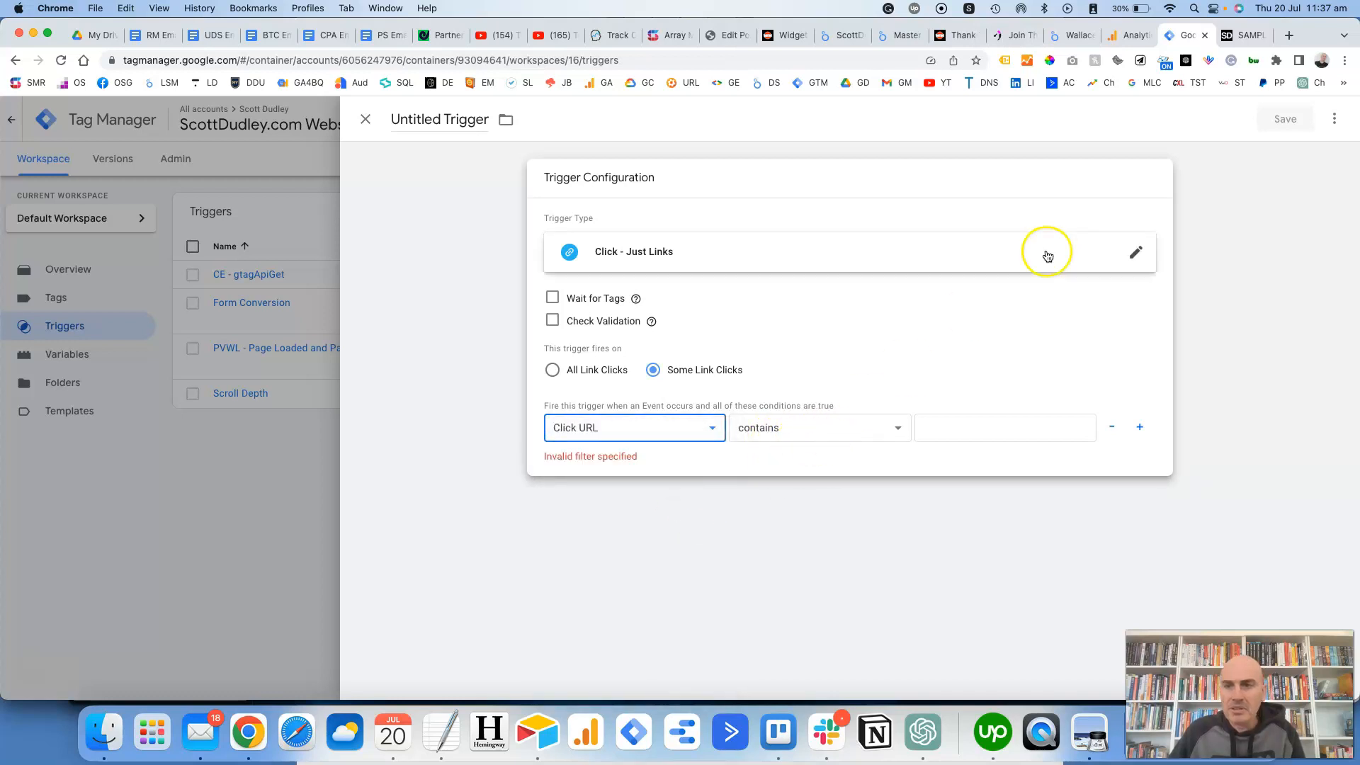
{"action": "left_click", "coordinate": [1237, 39]}
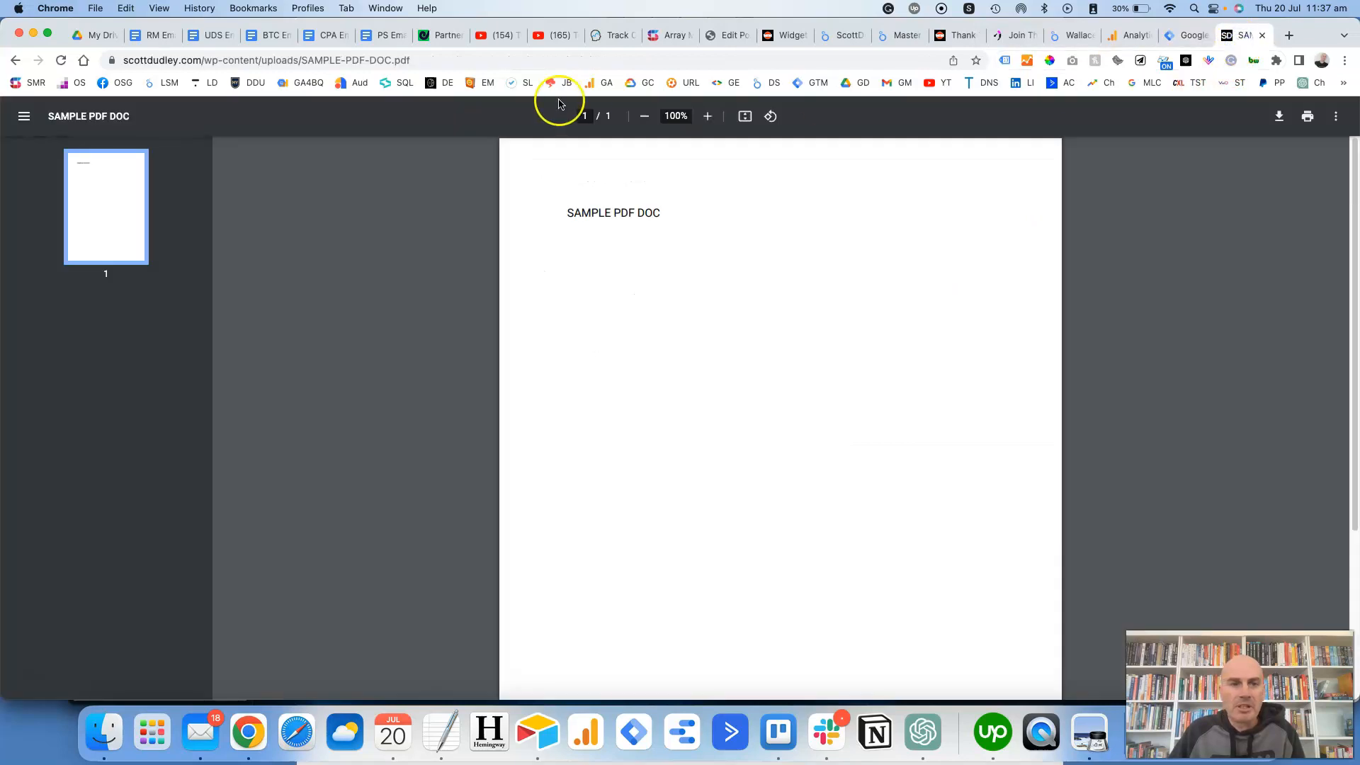
{"action": "left_click_drag", "start_coordinate": [302, 61], "coordinate": [390, 62]}
{"action": "key", "text": "super+c"}
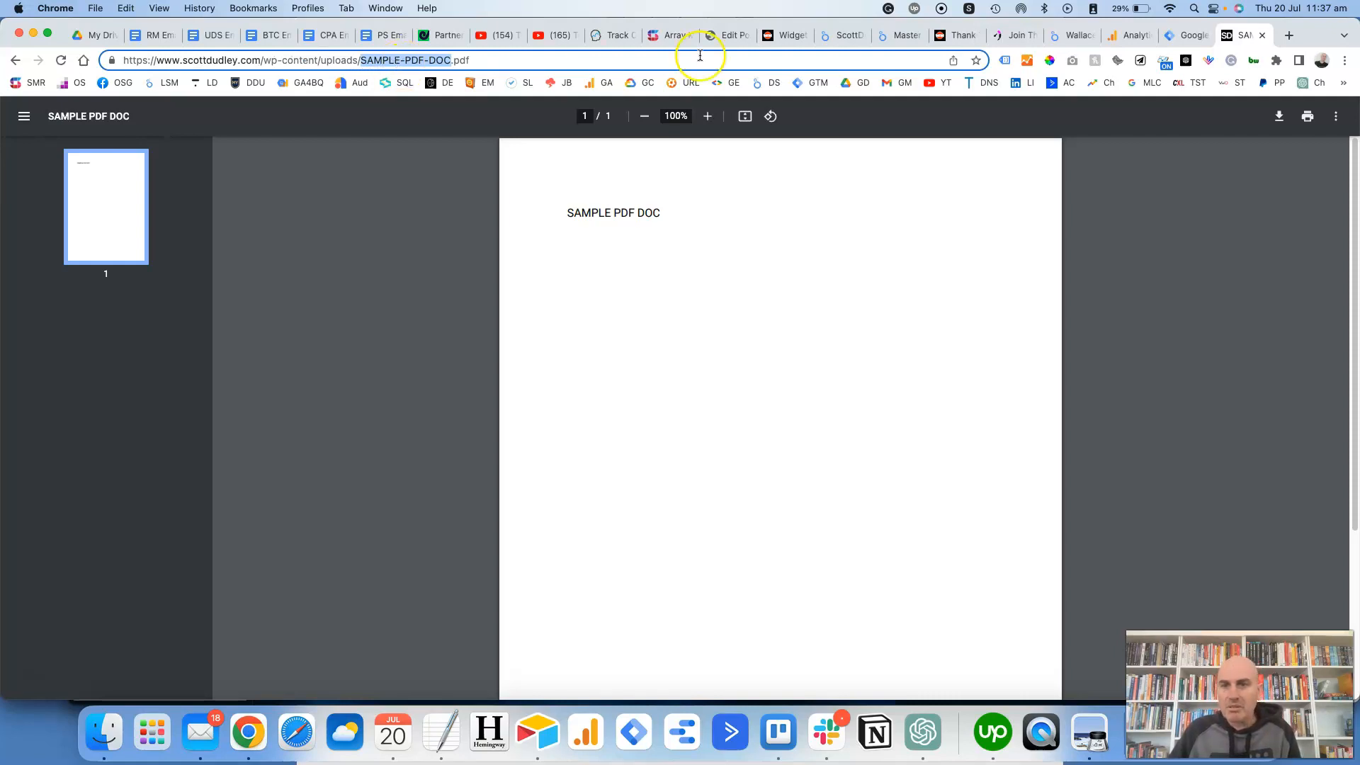
{"action": "left_click", "coordinate": [1187, 44]}
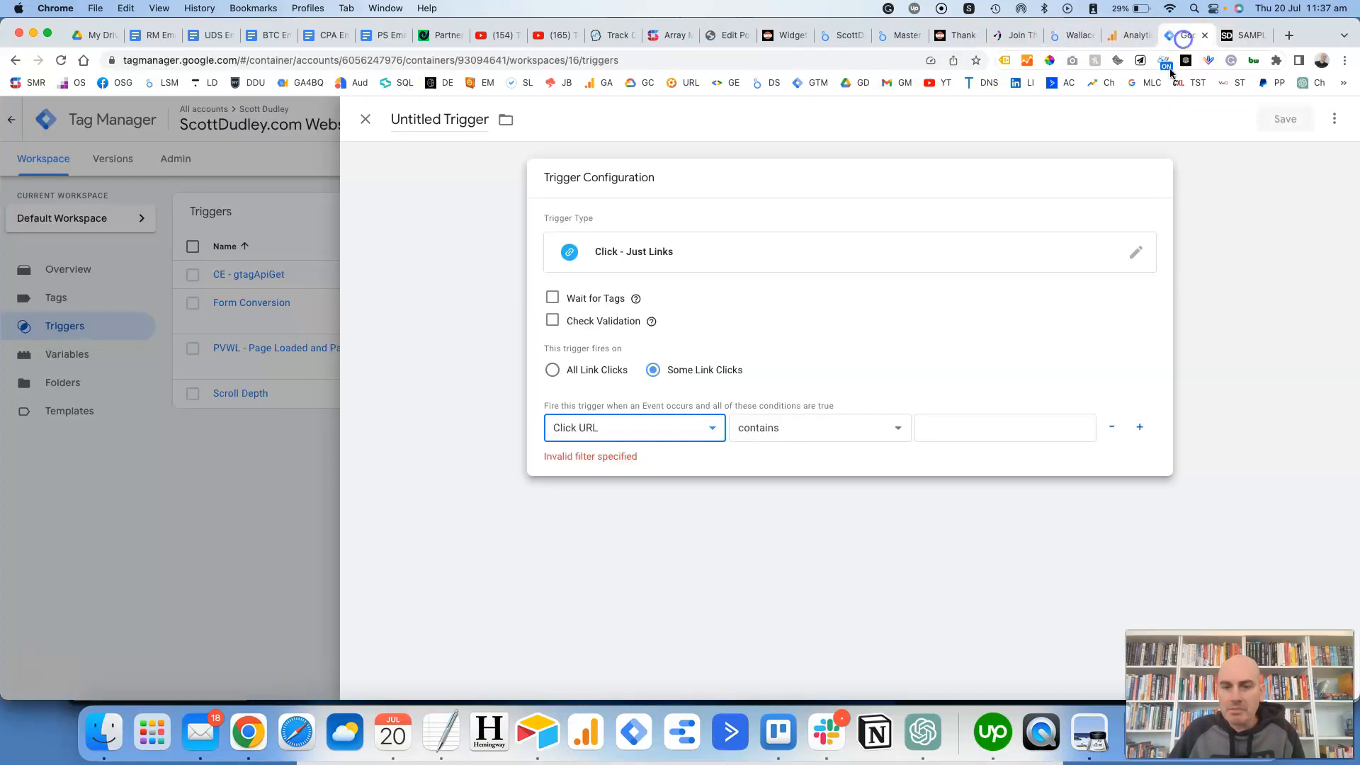
{"action": "left_click", "coordinate": [952, 429]}
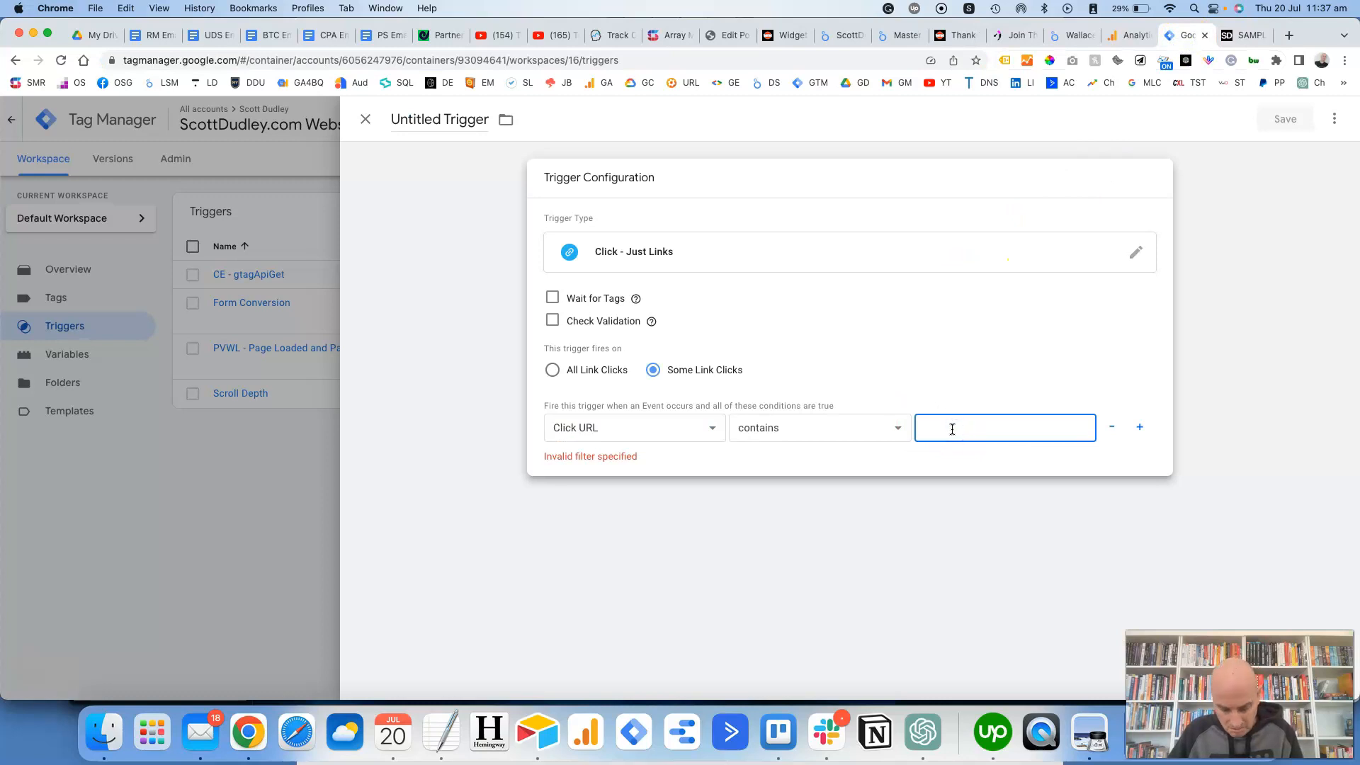
{"action": "key", "text": "super+v"}
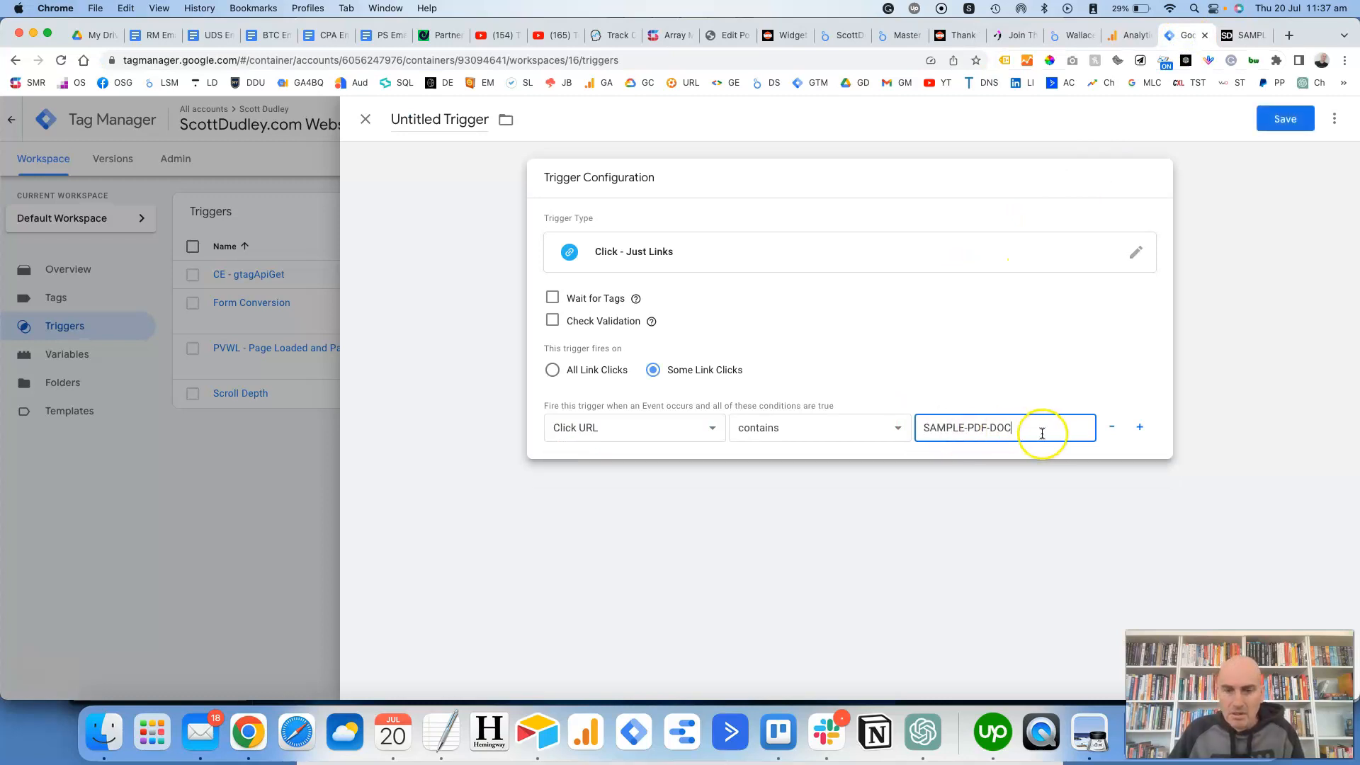
Step: Add a second trigger condition requiring that Click URL ends with pdf
{"action": "left_click", "coordinate": [1140, 428]}
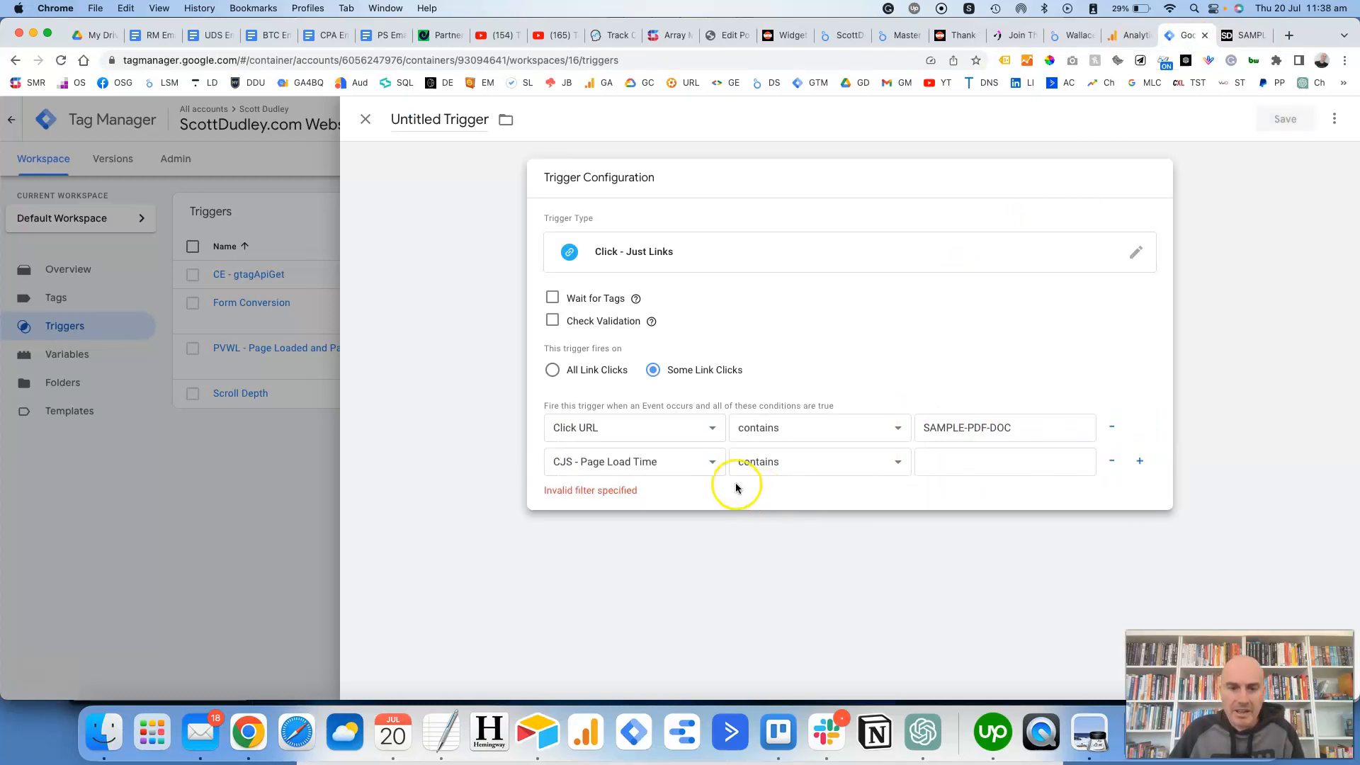
{"action": "left_click", "coordinate": [712, 467]}
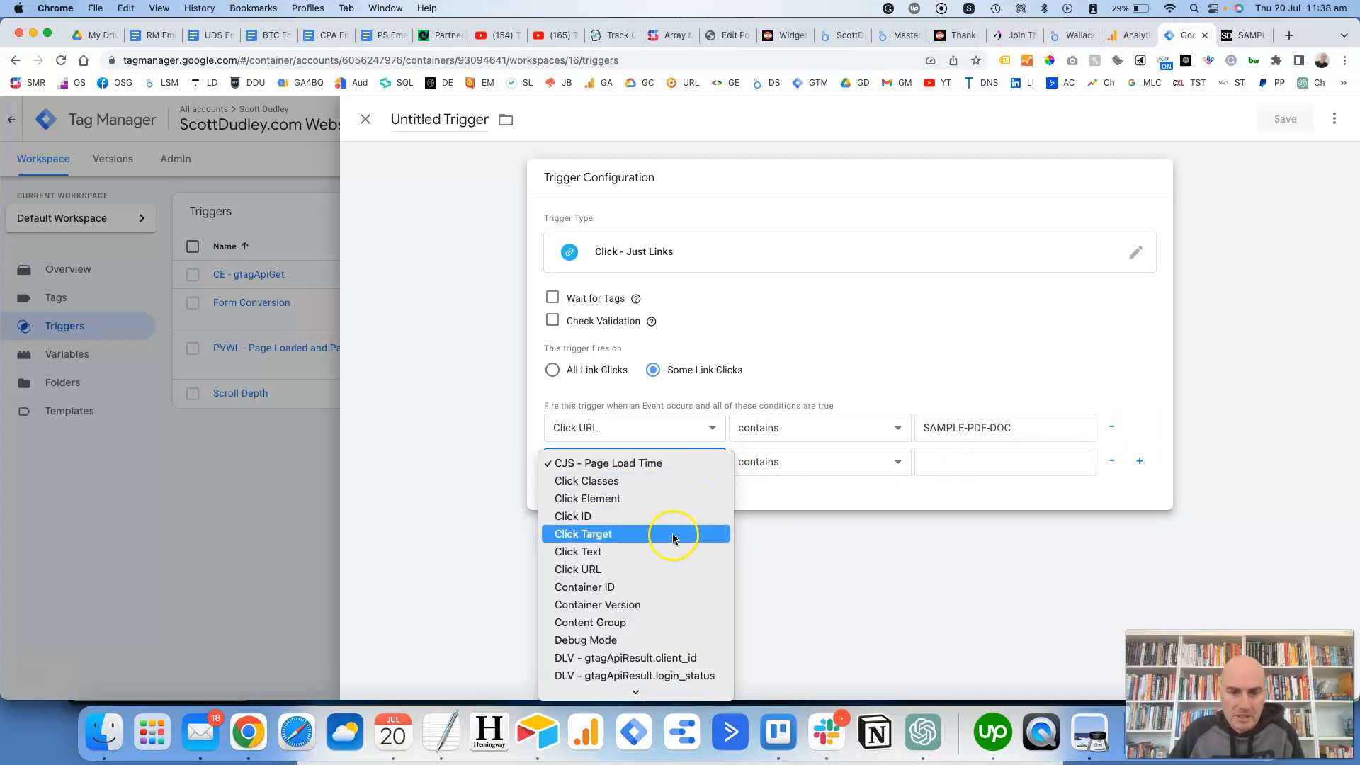
{"action": "scroll", "coordinate": [673, 537], "scroll_direction": "down", "scroll_amount": 6}
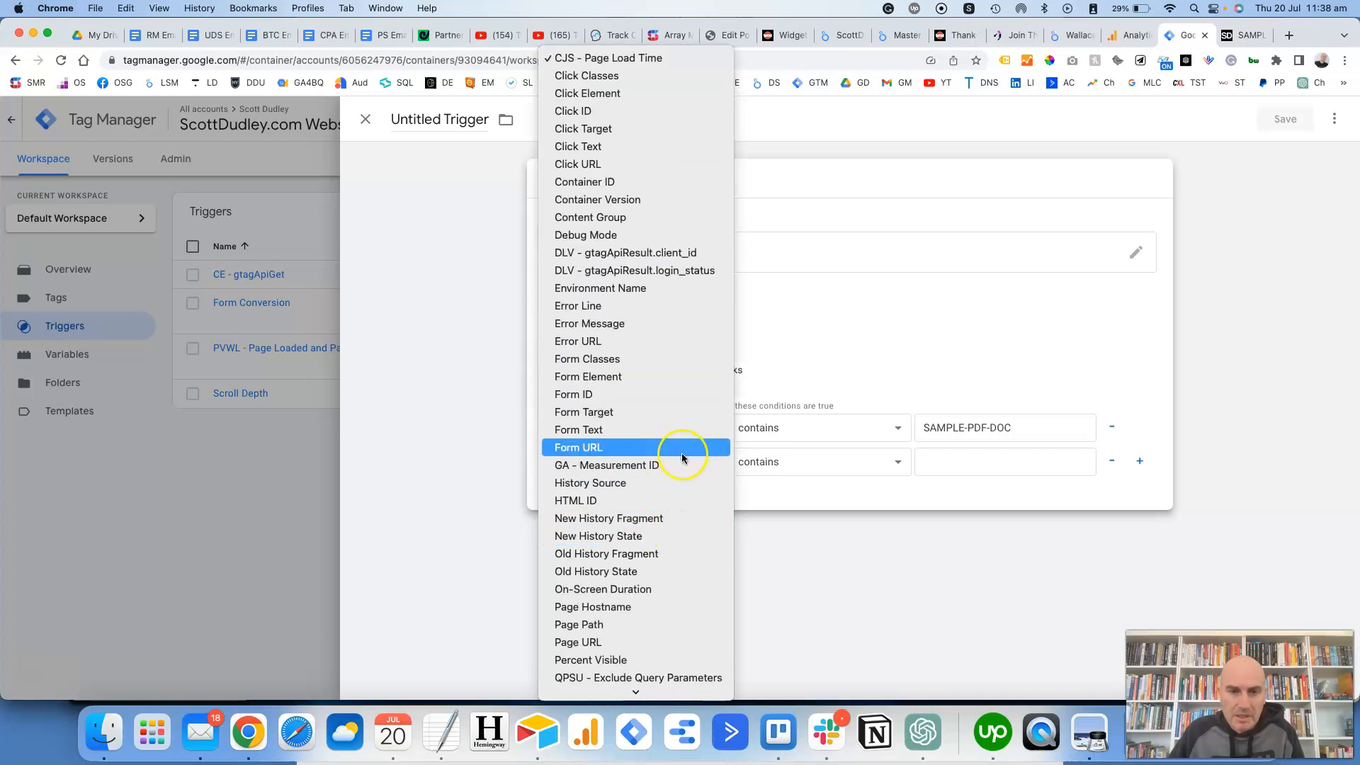
{"action": "left_click", "coordinate": [674, 165]}
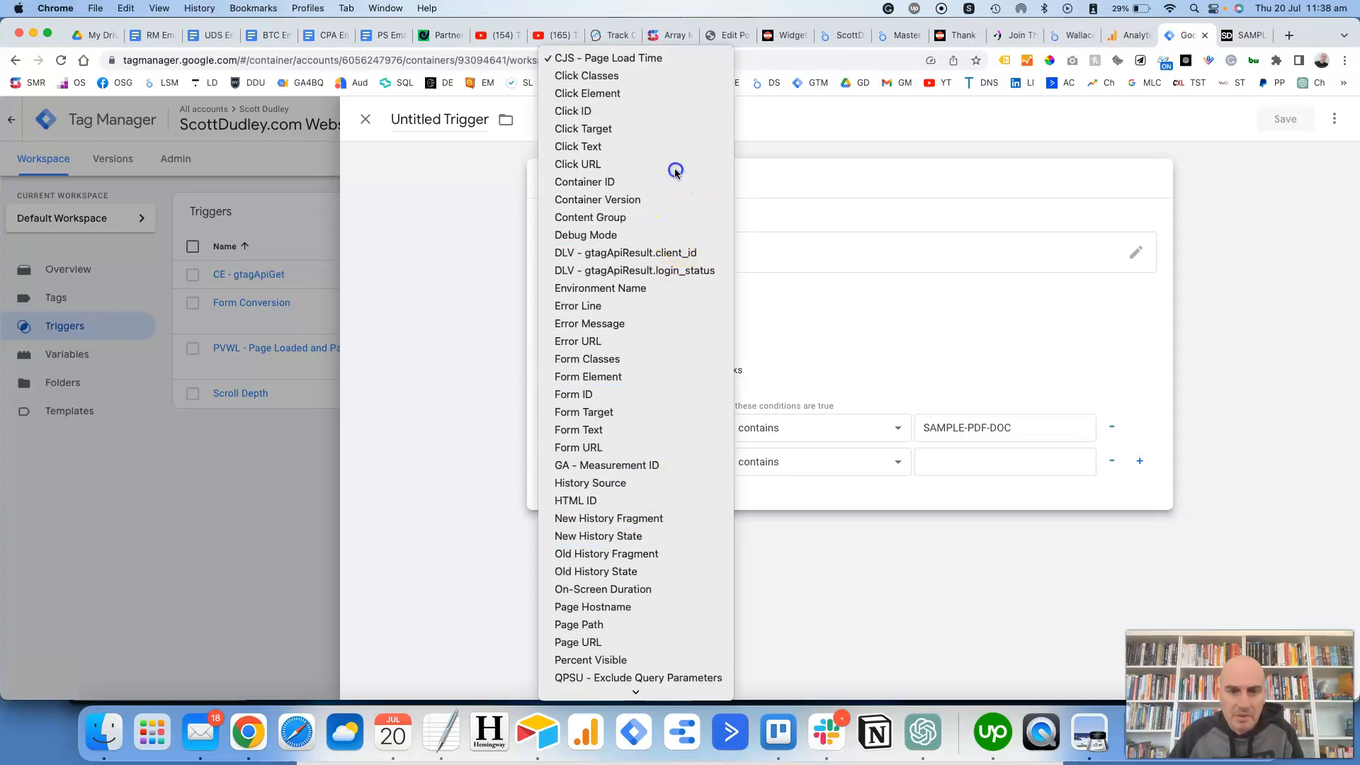
{"action": "left_click", "coordinate": [858, 469]}
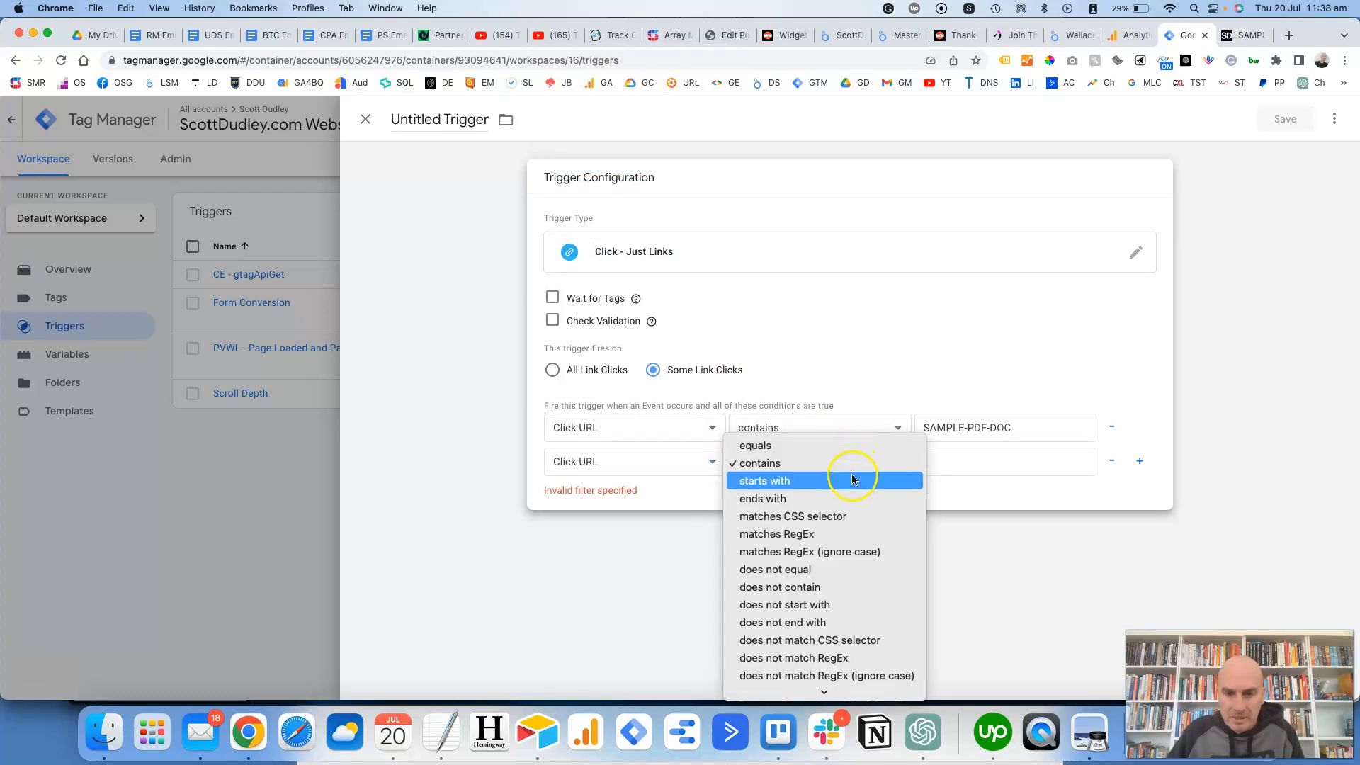
{"action": "left_click", "coordinate": [847, 497]}
{"action": "left_click", "coordinate": [939, 469]}
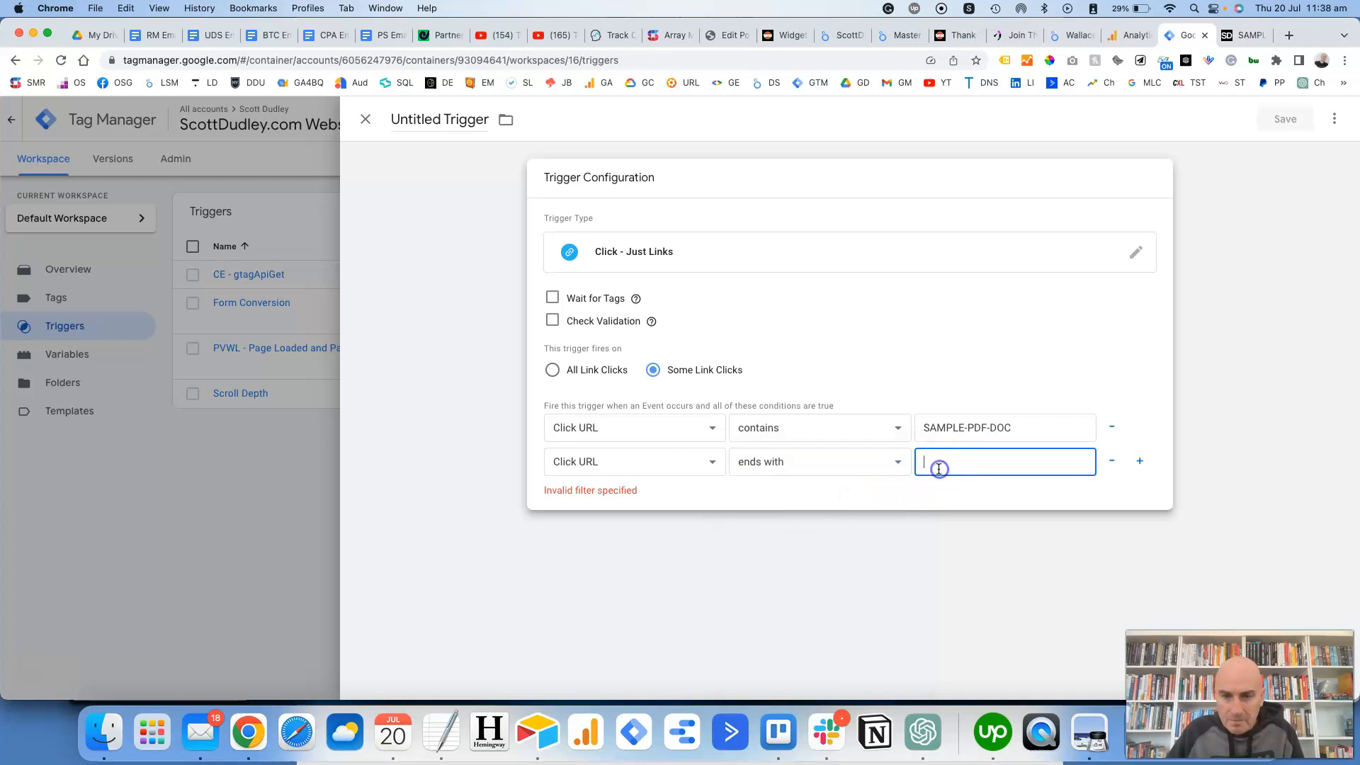
{"action": "type", "text": "pdf"}
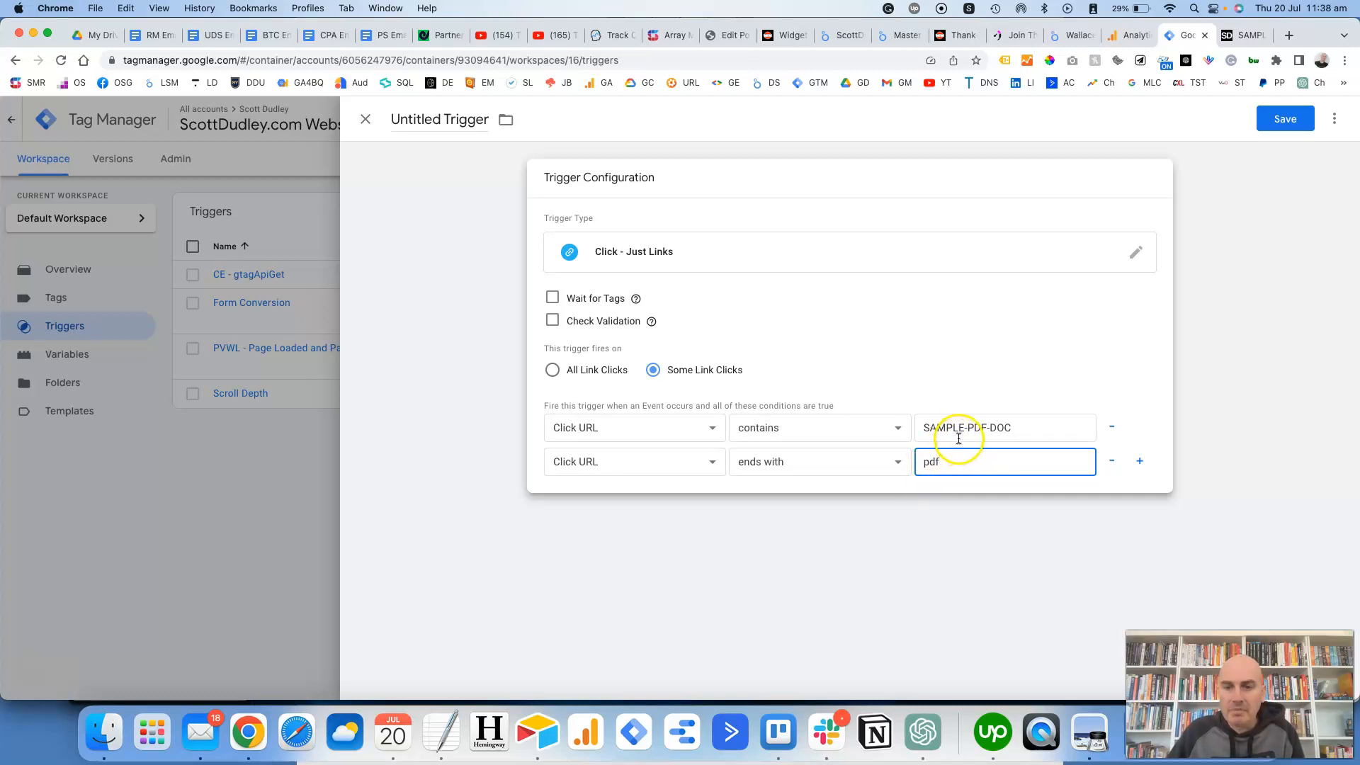
{"action": "left_click_drag", "start_coordinate": [922, 430], "coordinate": [1013, 429]}
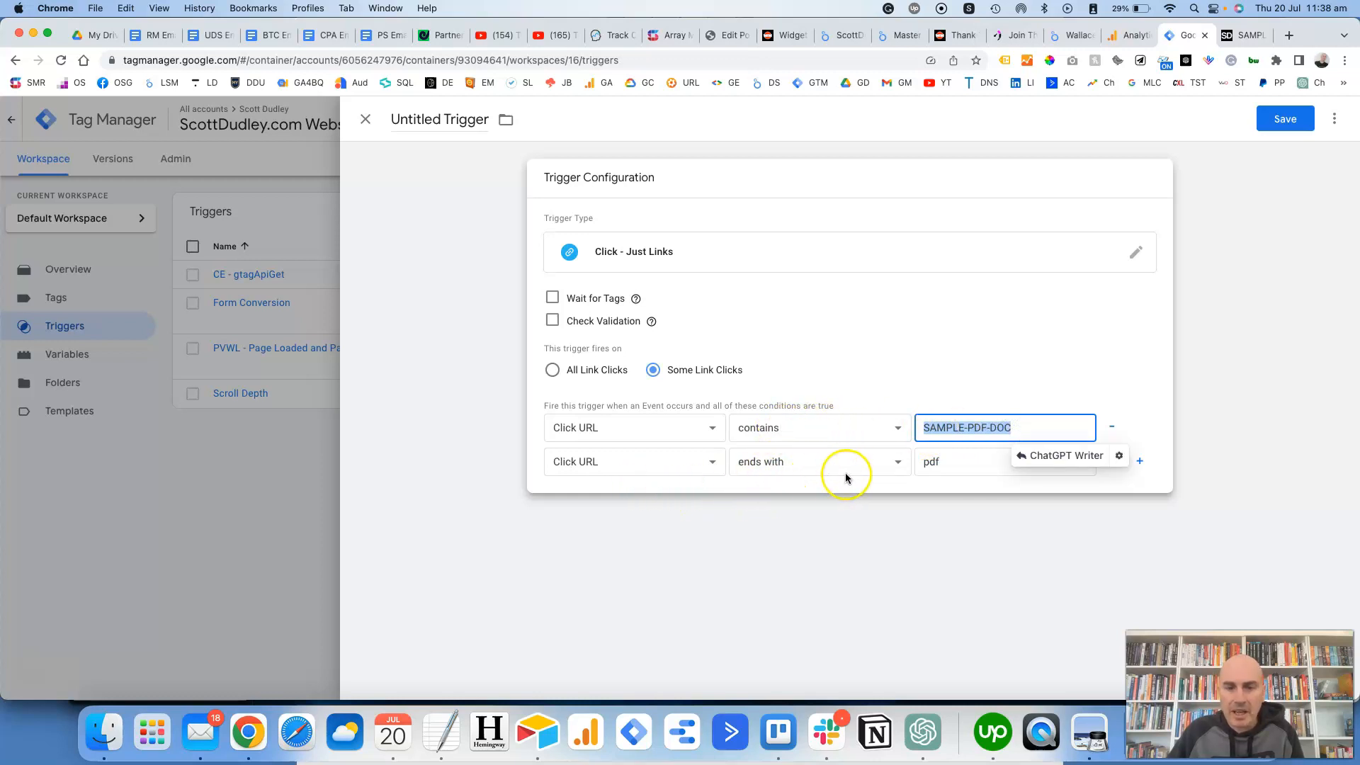
{"action": "left_click", "coordinate": [935, 480]}
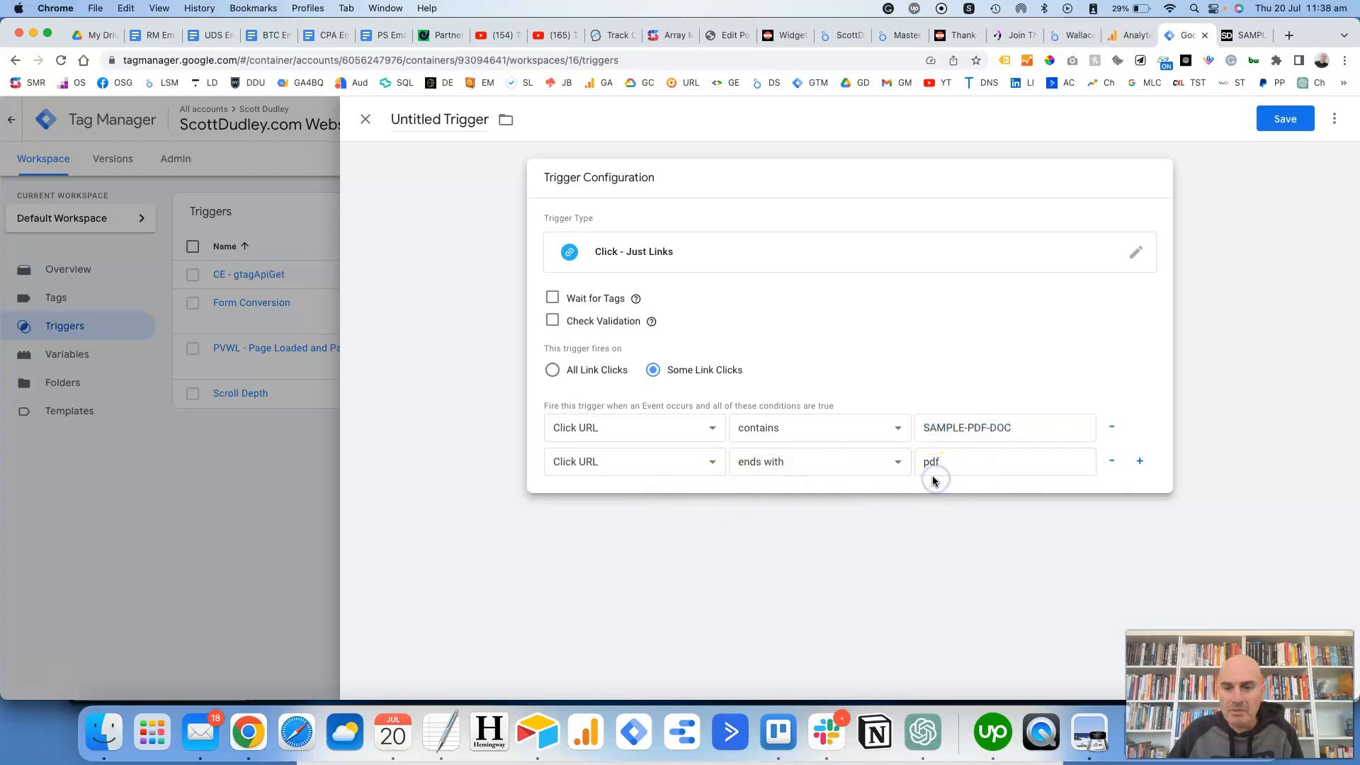
Step: Name the trigger "Sample PDF file download" and save it
{"action": "triple_click", "coordinate": [449, 121]}
{"action": "type", "text": "Sample"}
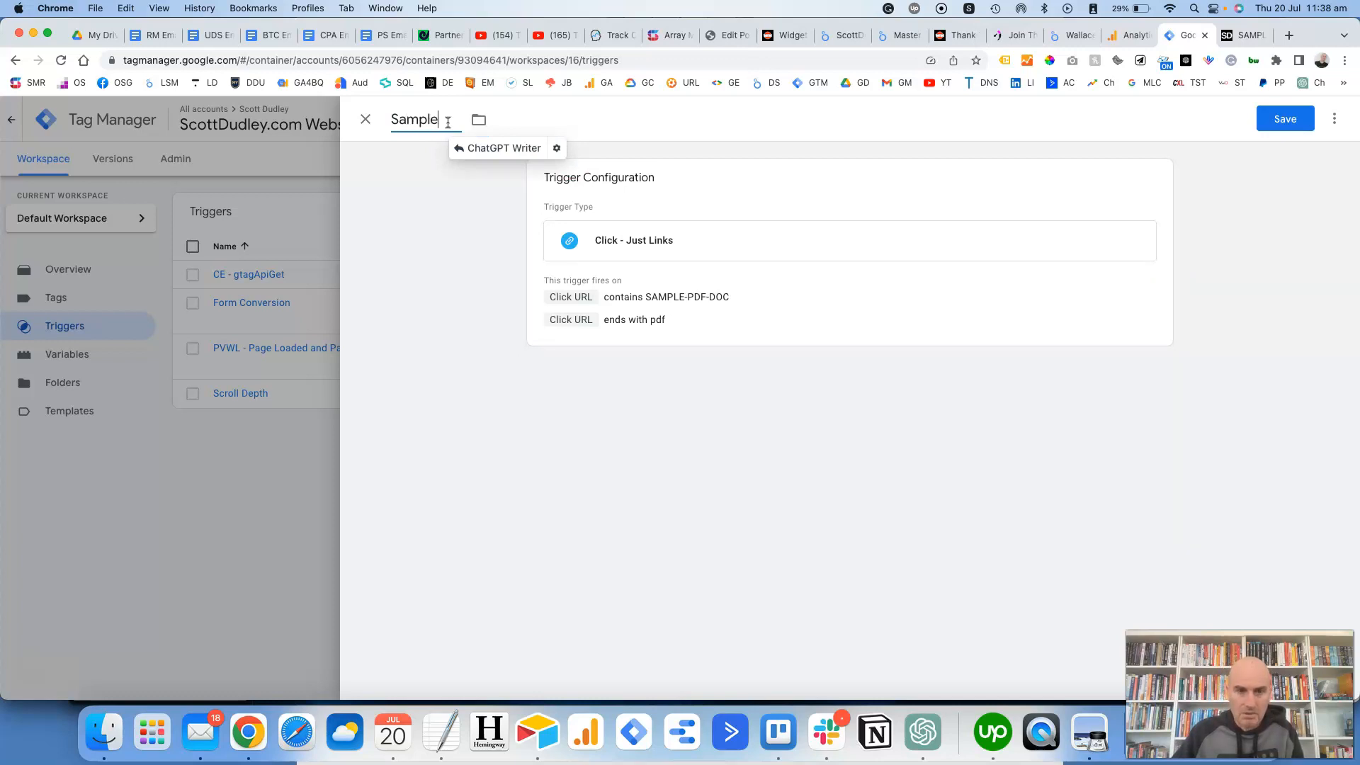
{"action": "type", "text": " PDF"}
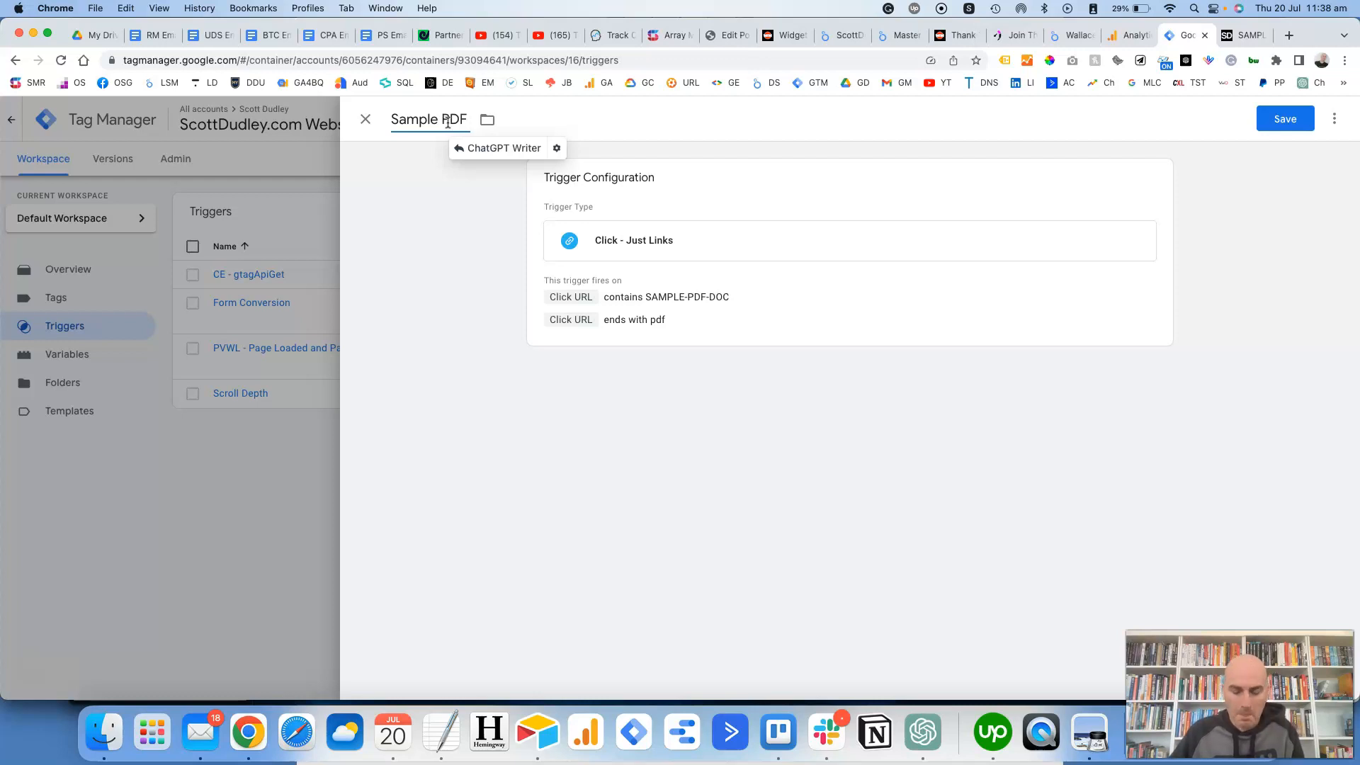
{"action": "type", "text": " click"}
{"action": "key", "text": "BackSpace"}
{"action": "key", "text": "BackSpace"}
{"action": "key", "text": "BackSpace"}
{"action": "type", "text": "file download"}
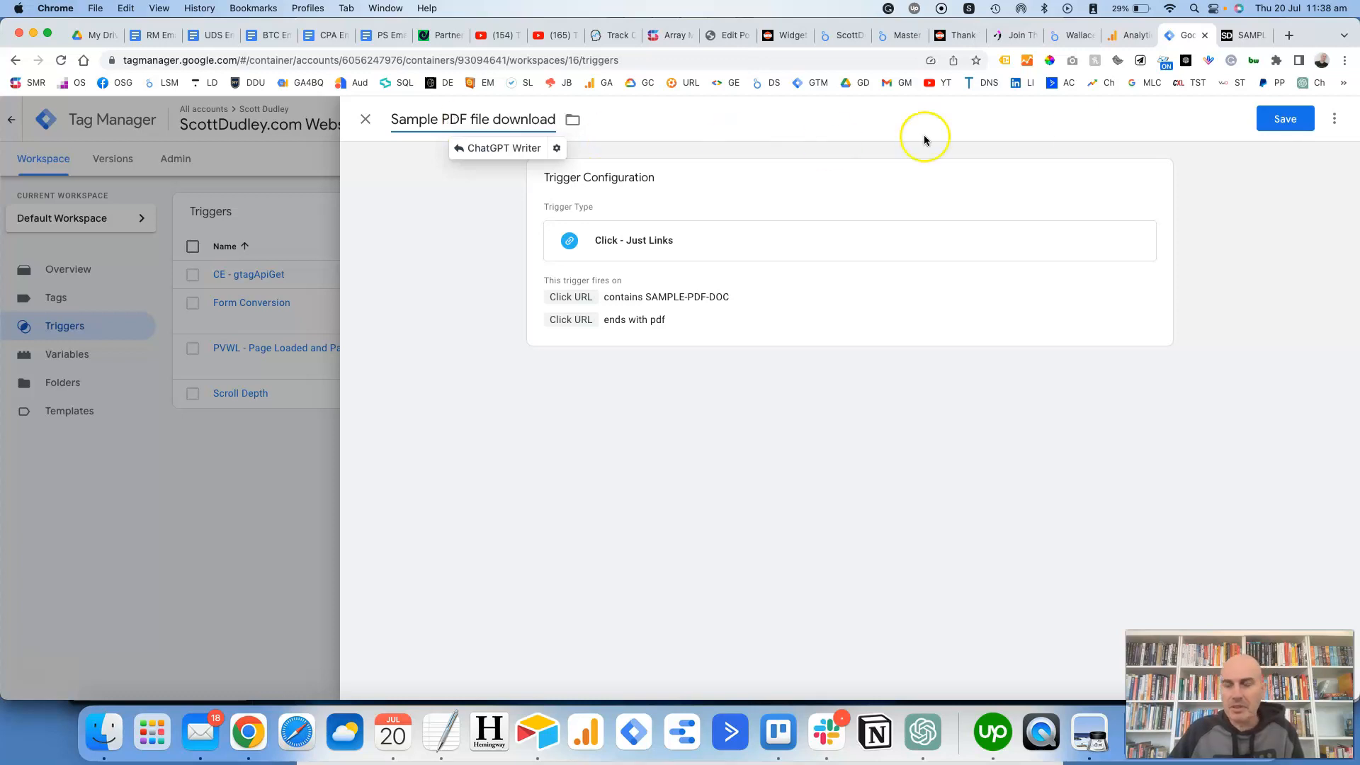
{"action": "left_click", "coordinate": [1272, 118]}
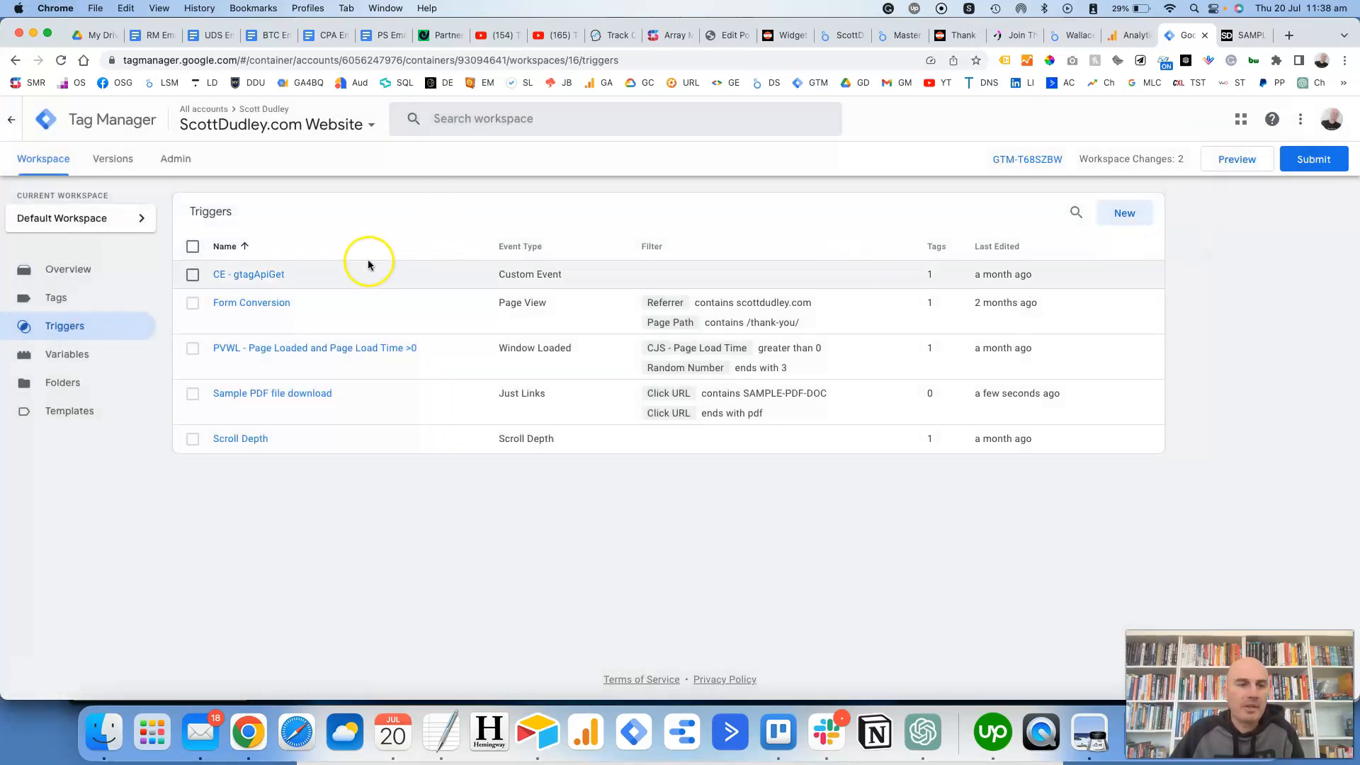
Step: Create a new Google Analytics: GA4 Event tag that uses GA - Configuration as its configuration tag
{"action": "left_click", "coordinate": [49, 306]}
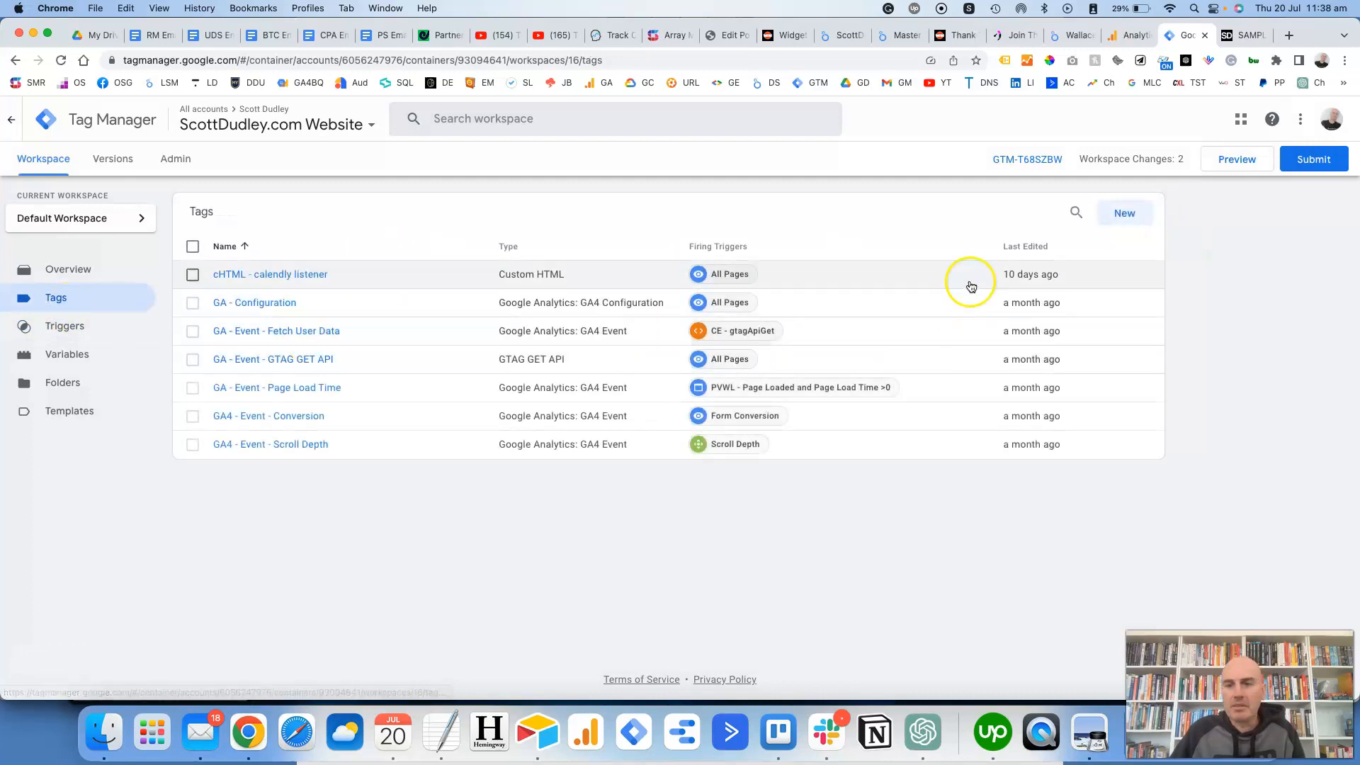
{"action": "left_click", "coordinate": [1122, 214]}
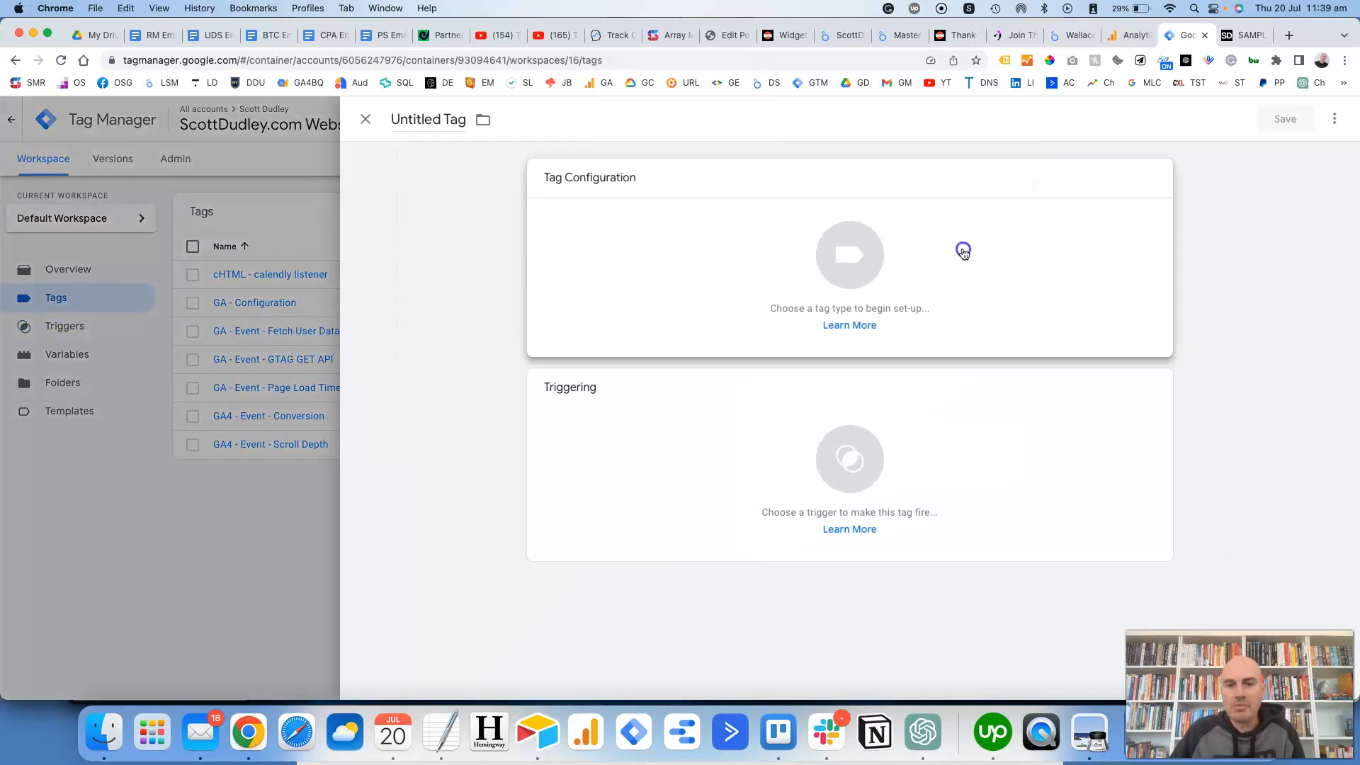
{"action": "left_click", "coordinate": [963, 252]}
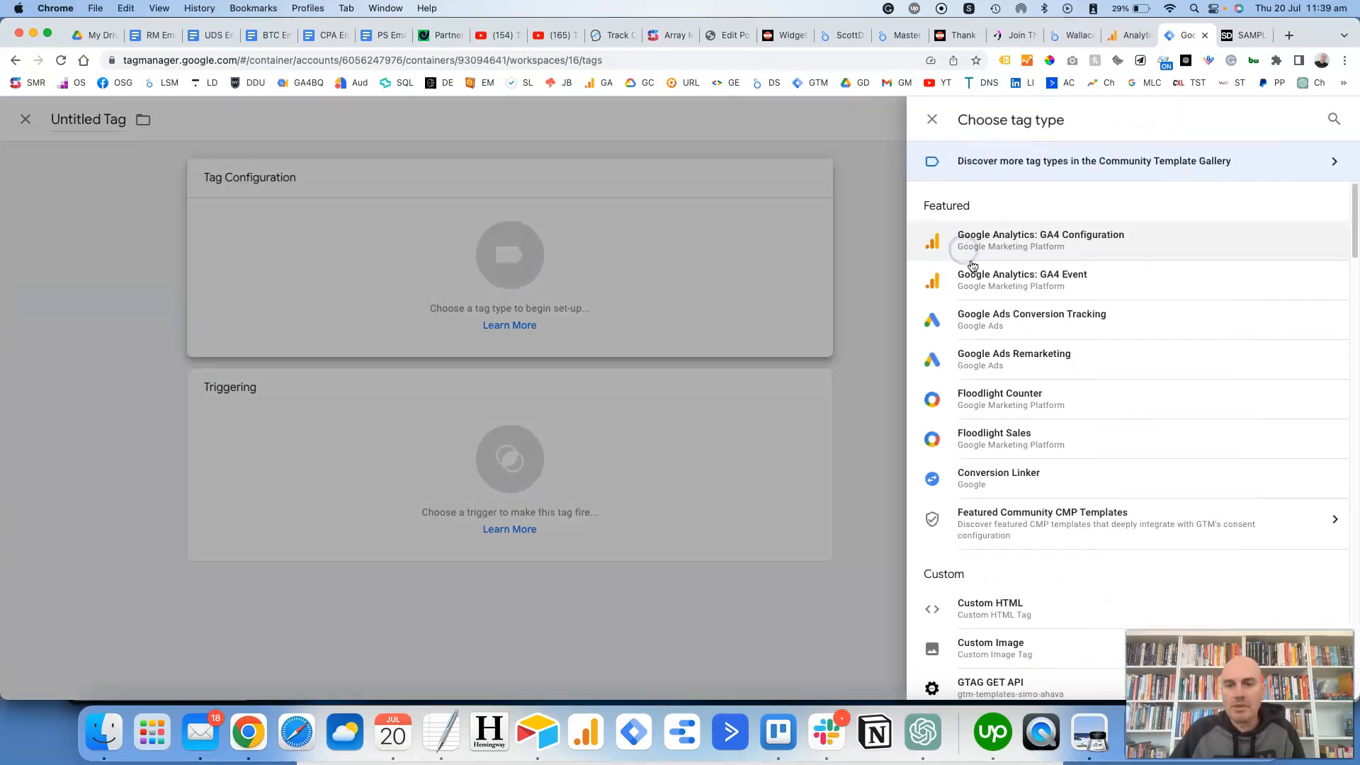
{"action": "left_click", "coordinate": [1011, 283]}
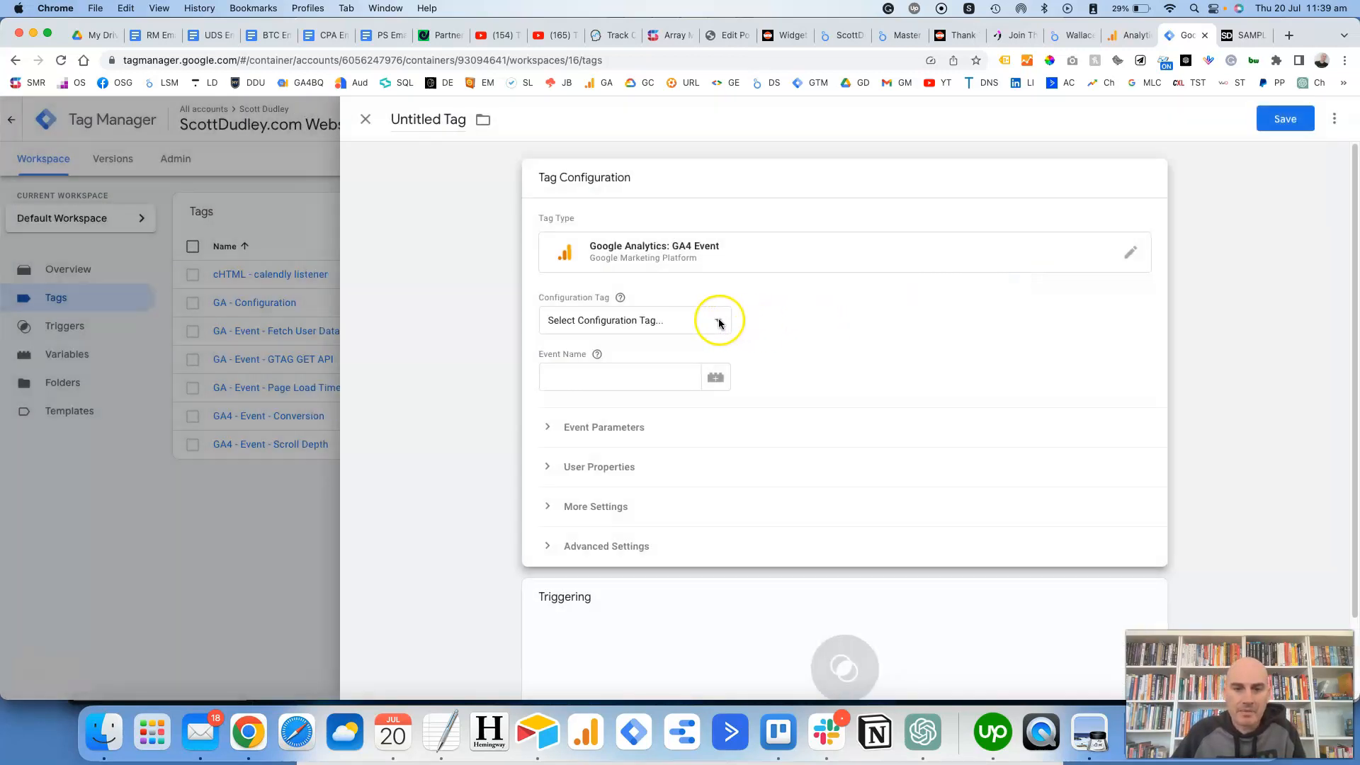
{"action": "left_click", "coordinate": [719, 323]}
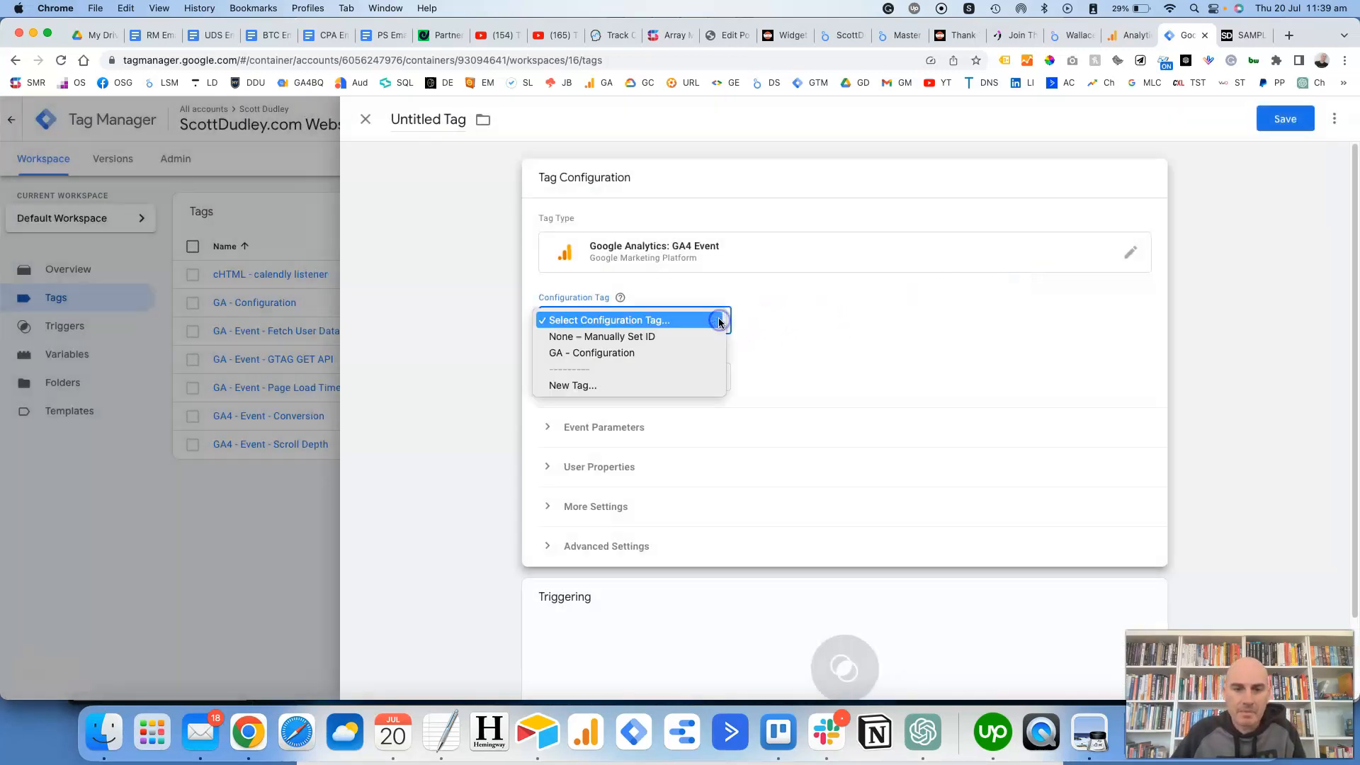
{"action": "left_click", "coordinate": [685, 353]}
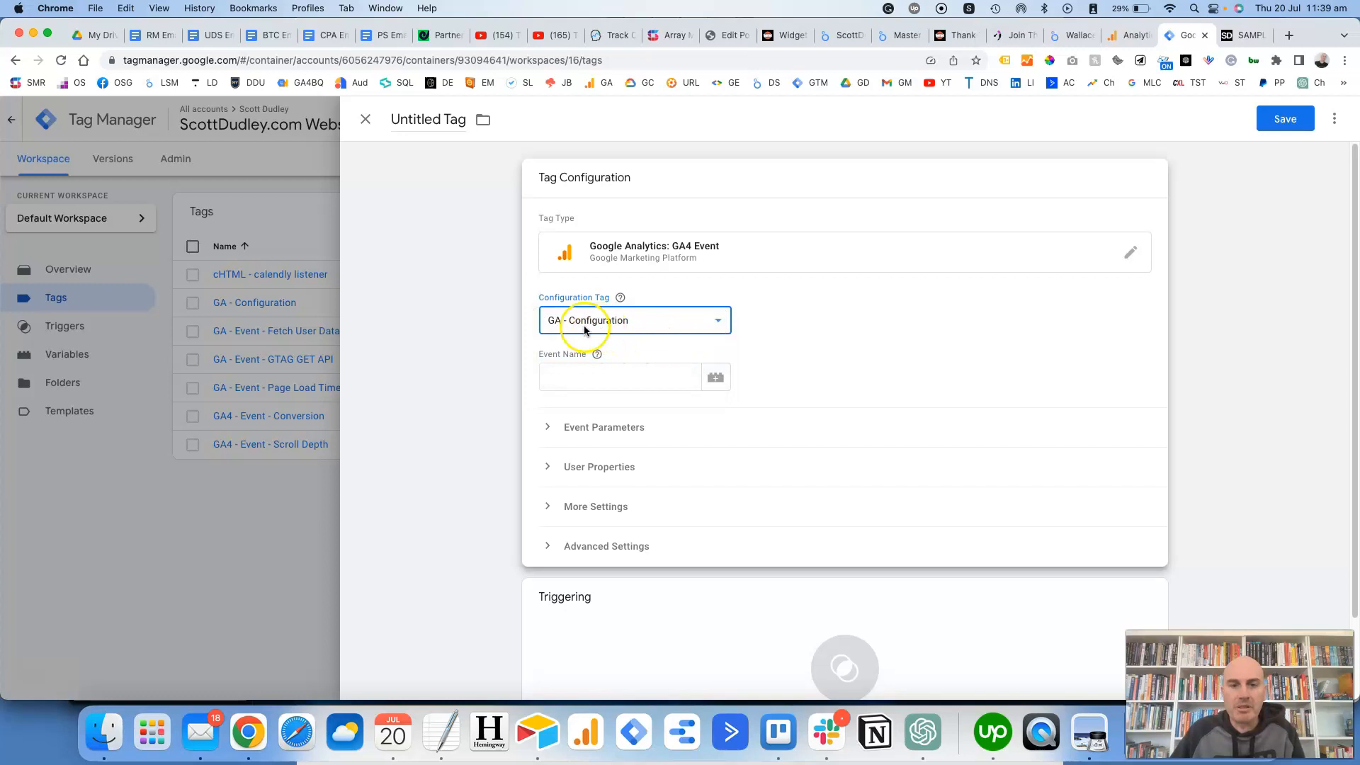
Step: Enter sample_pdf_doc as the GA4 event tag's event name
{"action": "left_click", "coordinate": [570, 377]}
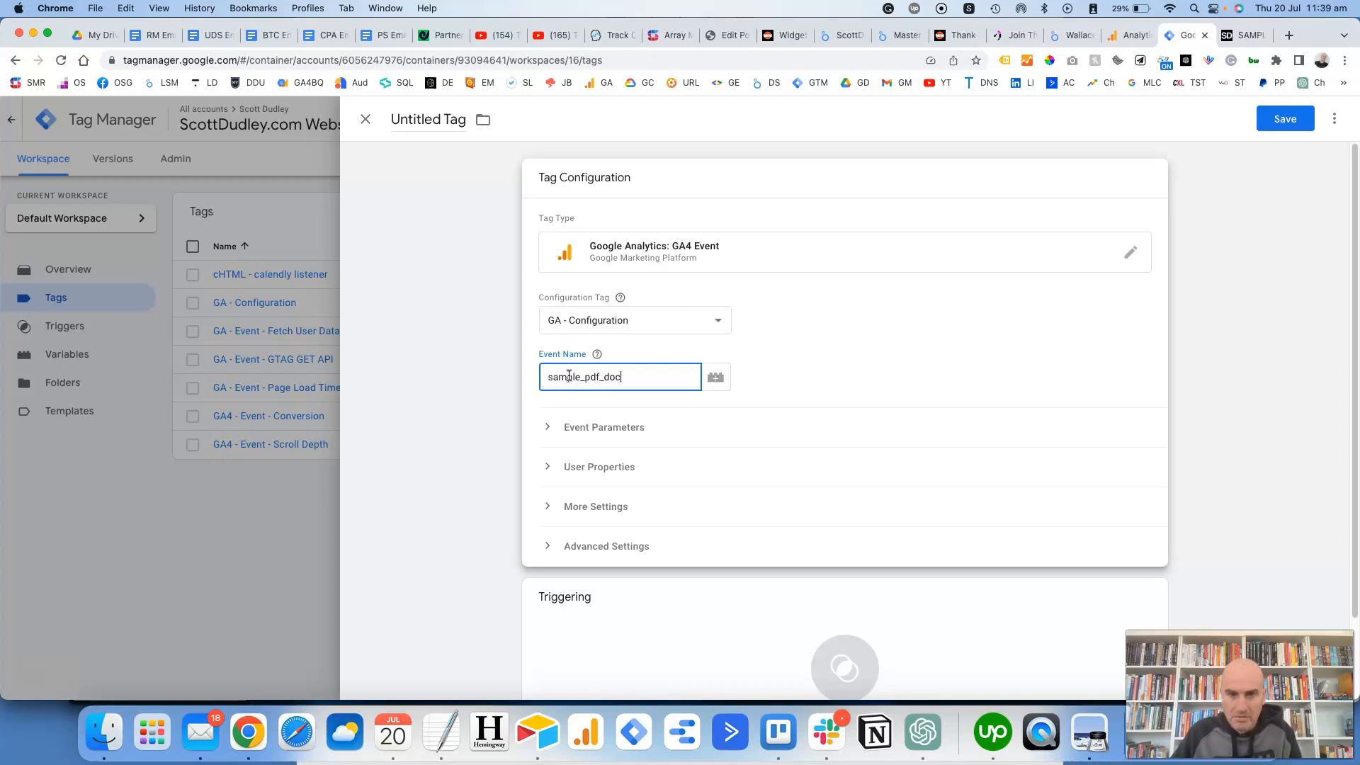
{"action": "double_click", "coordinate": [609, 379]}
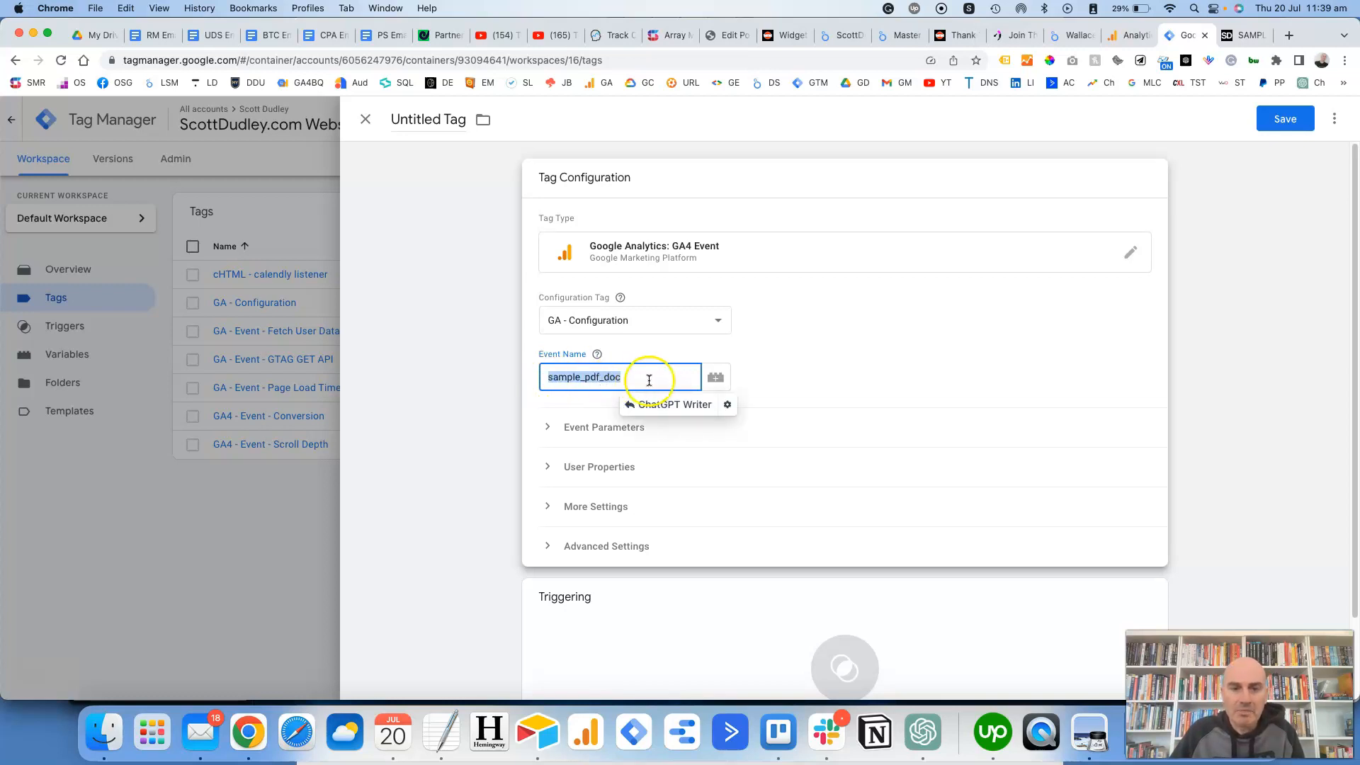
{"action": "left_click", "coordinate": [850, 377]}
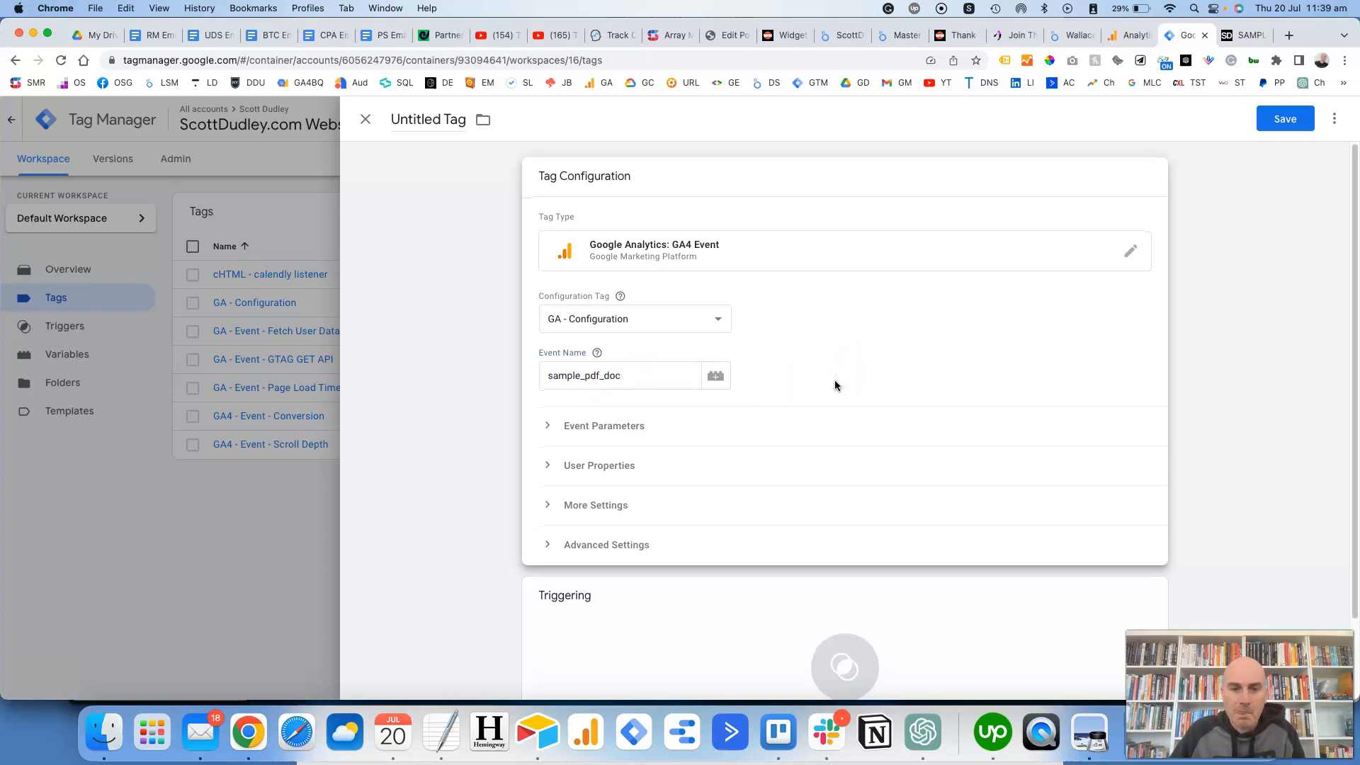
{"action": "scroll", "coordinate": [834, 381], "scroll_direction": "down", "scroll_amount": 3}
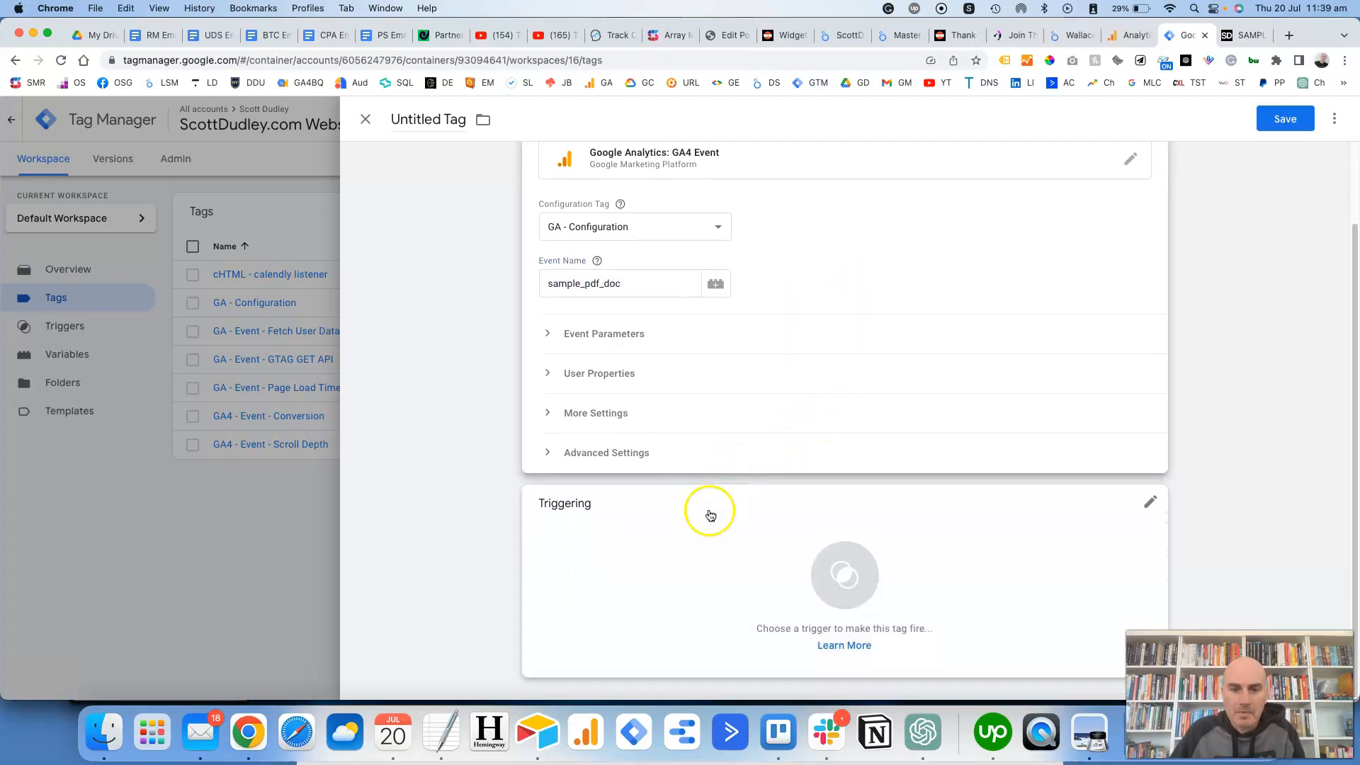
Step: Set Sample PDF file download as the tag's firing trigger and save the tag as "GA - Event - sample pdf doc"
{"action": "left_click", "coordinate": [807, 568]}
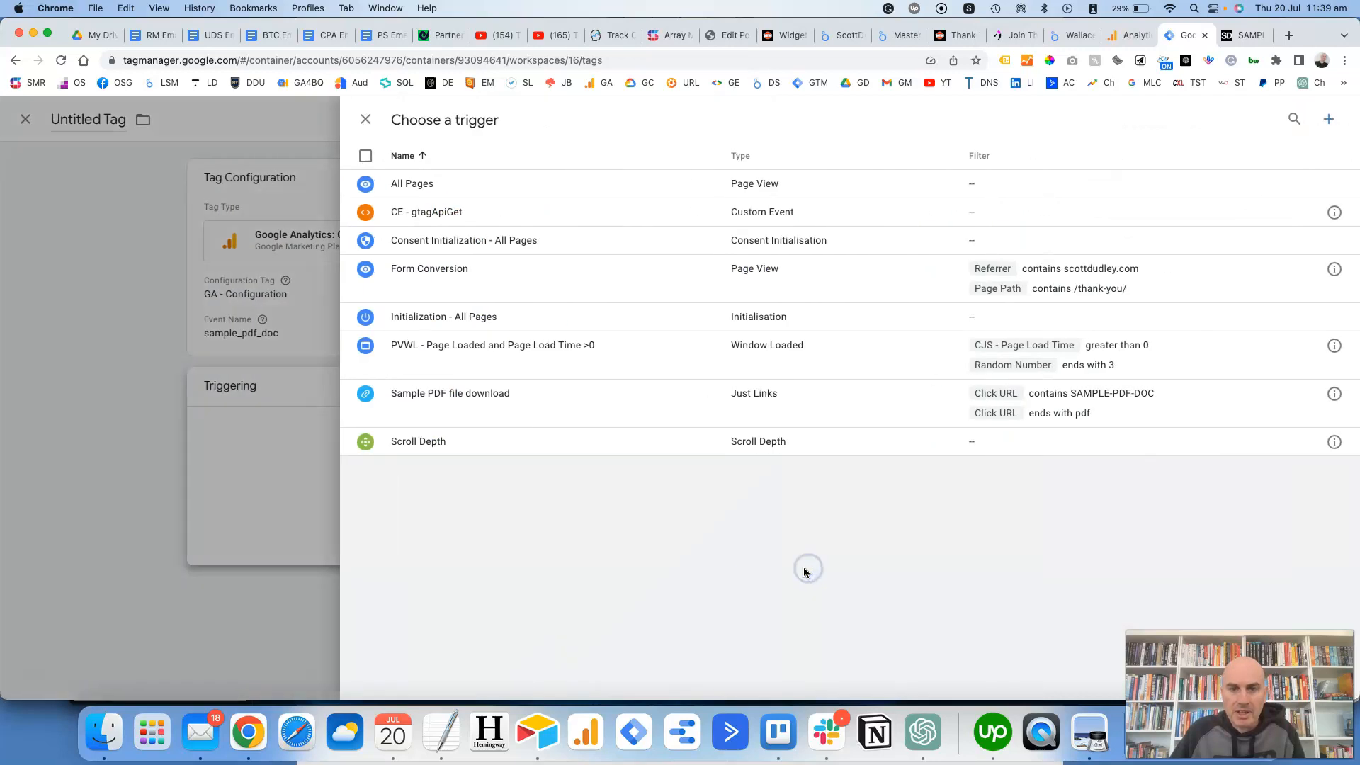
{"action": "left_click", "coordinate": [489, 405]}
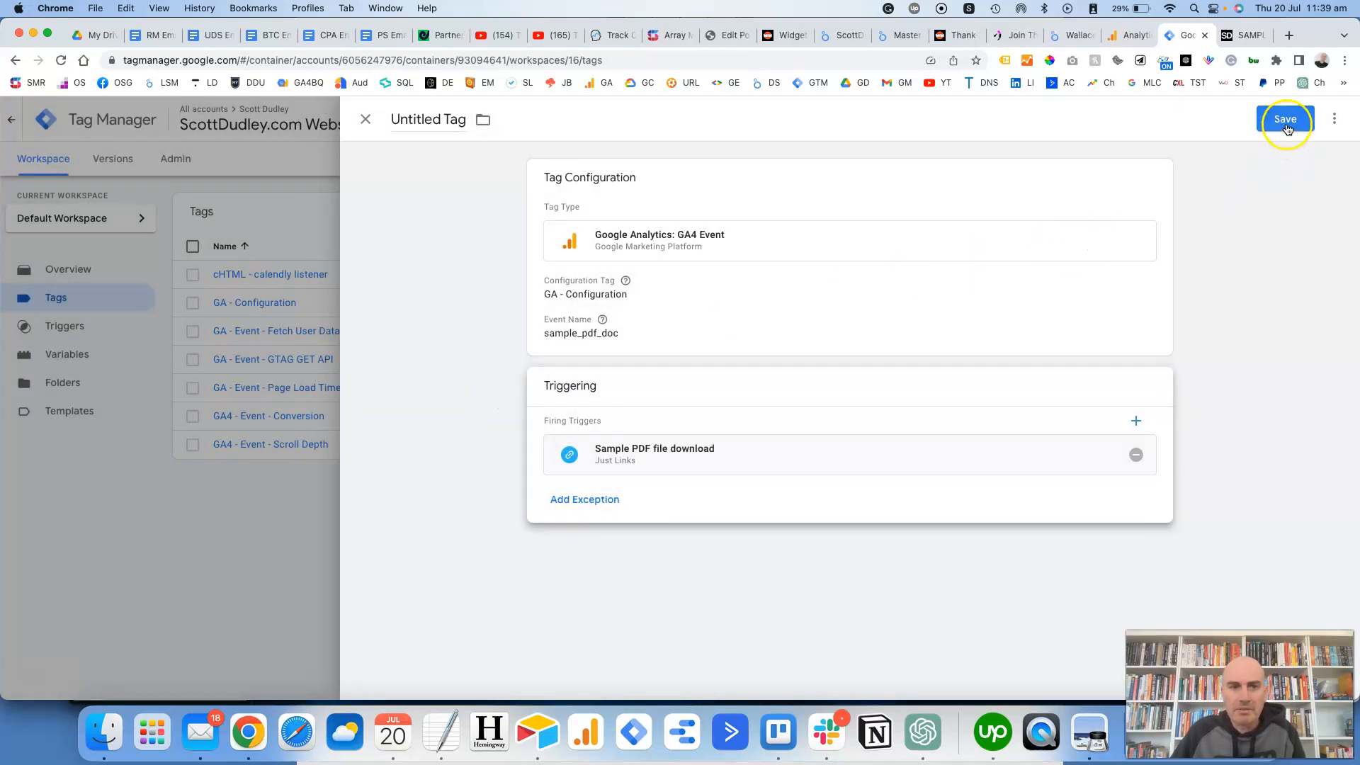
{"action": "left_click", "coordinate": [449, 122]}
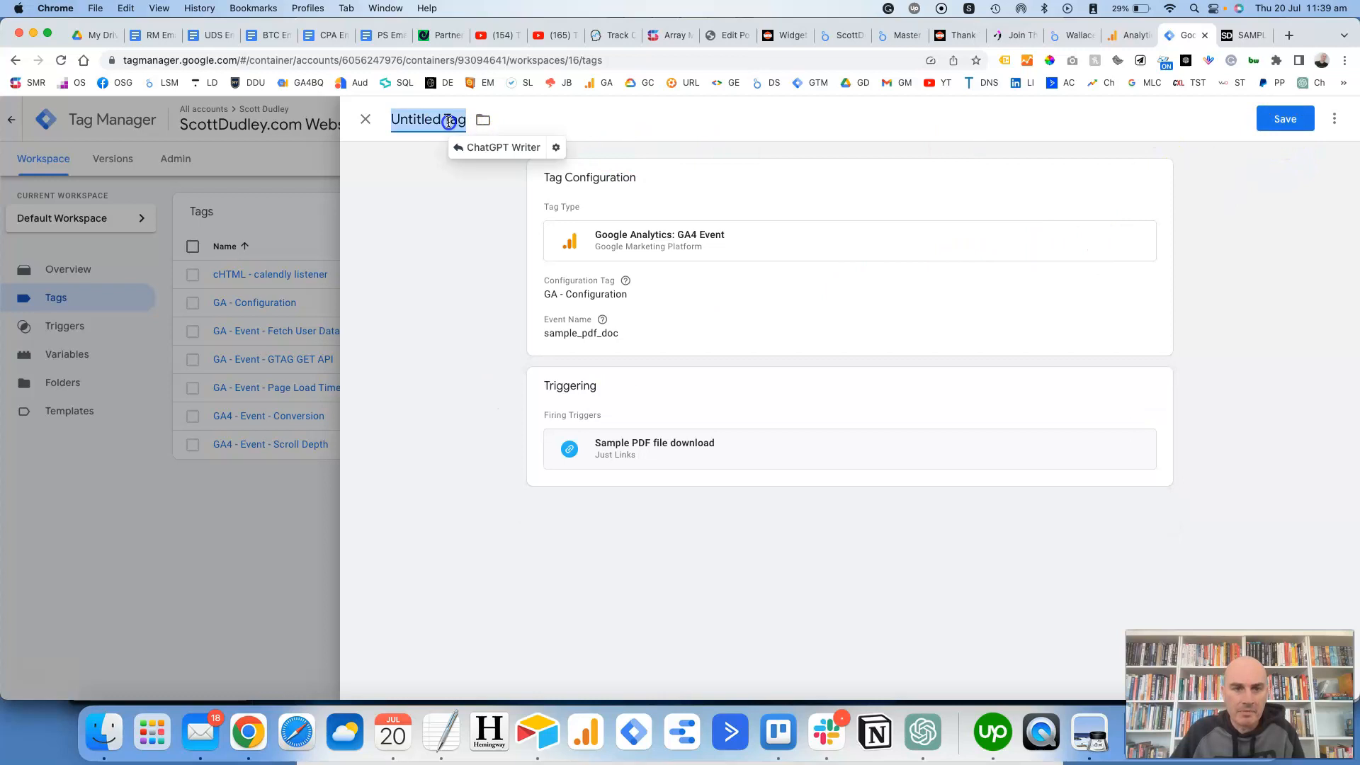
{"action": "type", "text": "S"}
{"action": "key", "text": "BackSpace"}
{"action": "type", "text": "GA - Event - sample"}
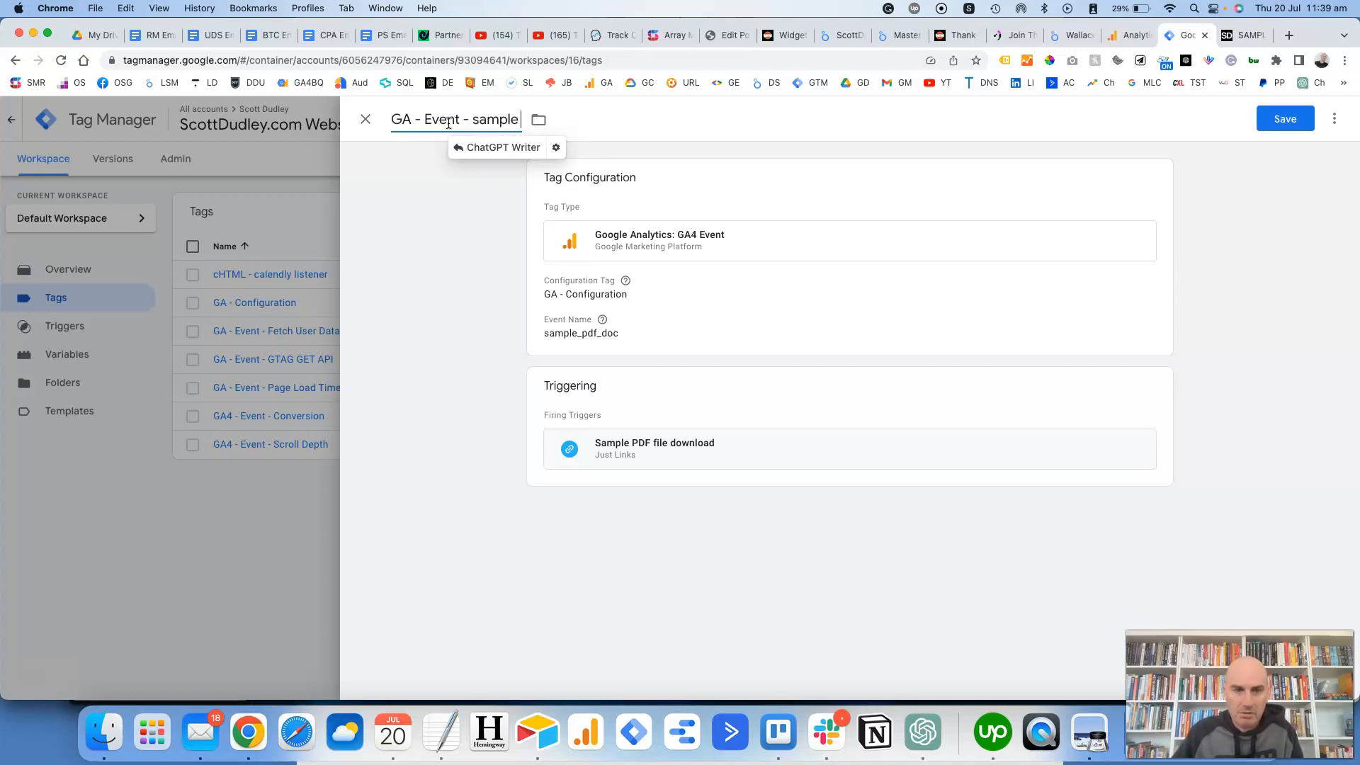
{"action": "type", "text": "doc"}
{"action": "left_click", "coordinate": [1279, 120]}
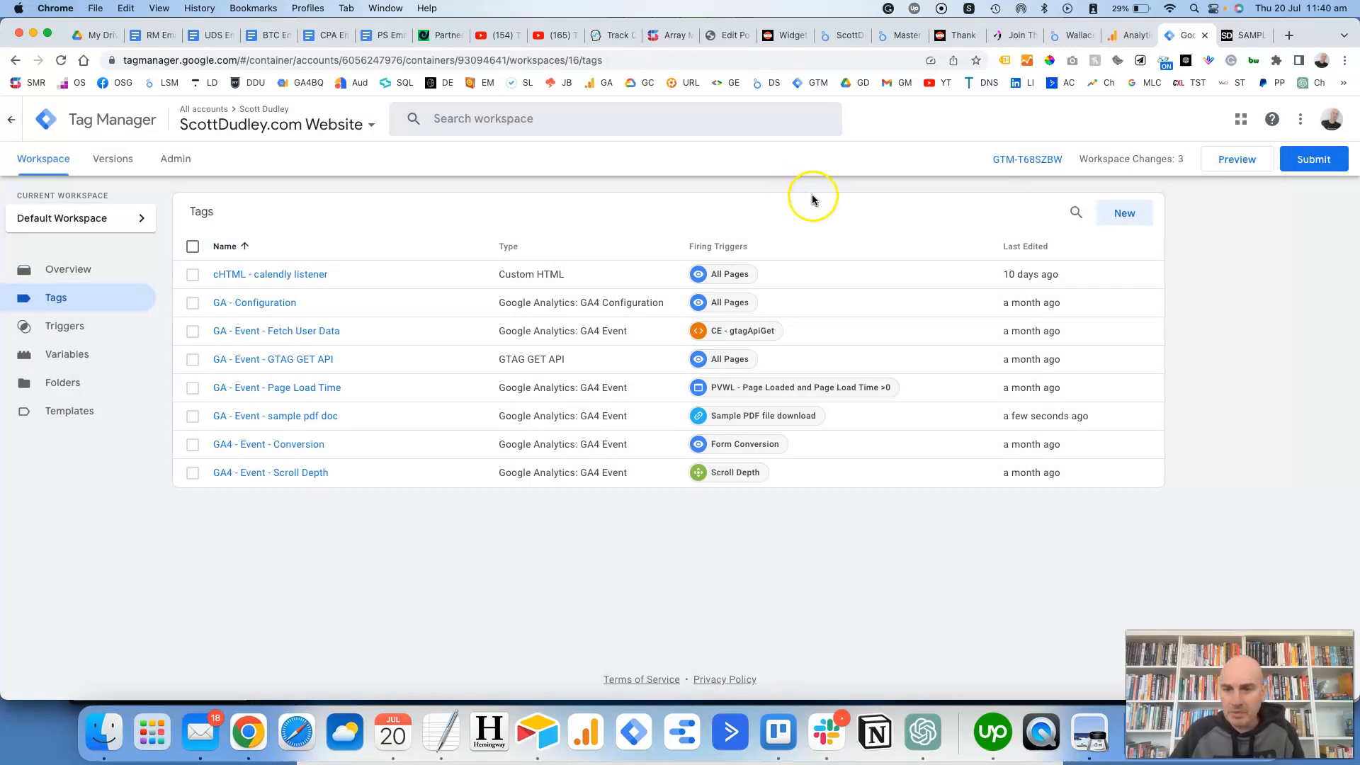
Step: Preview the container by connecting Tag Assistant to the URL of the website's /test/ page, and continue to the debug summary
{"action": "left_click", "coordinate": [1238, 168]}
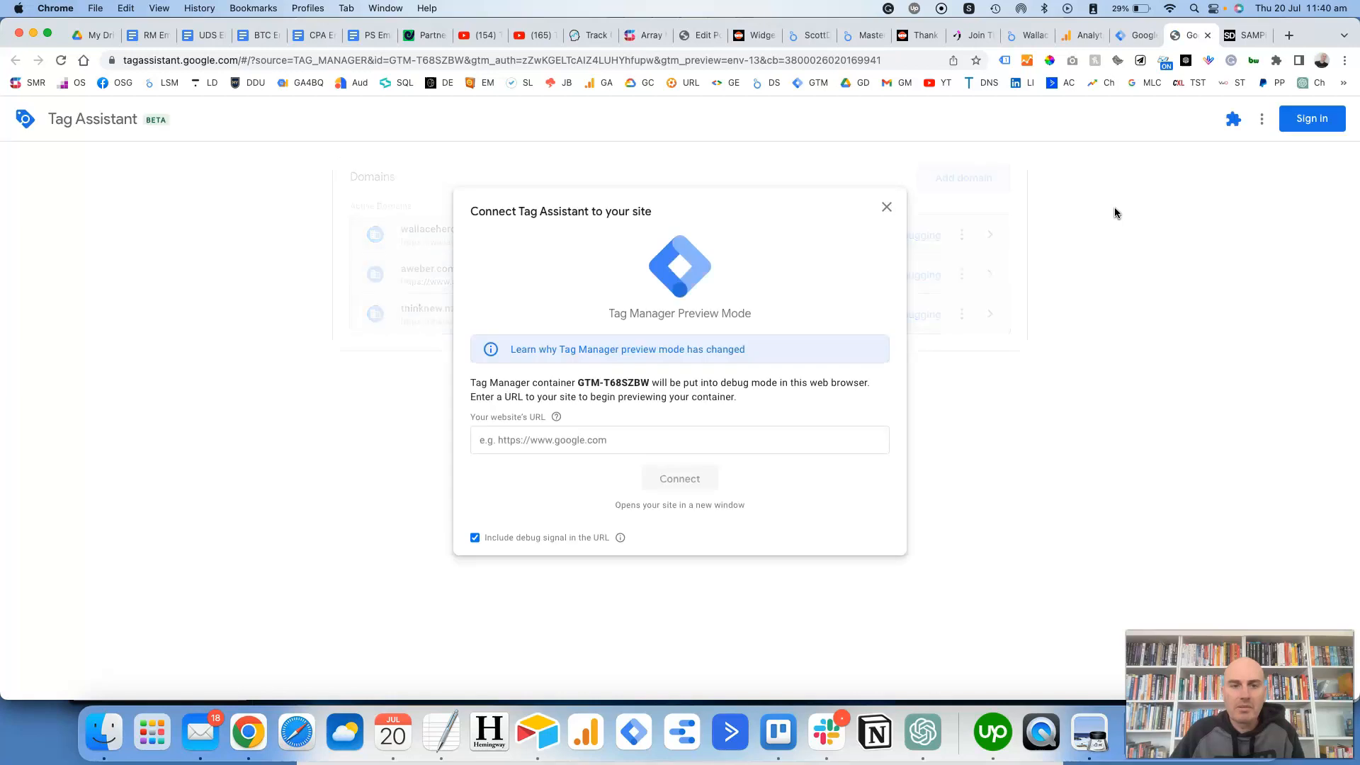
{"action": "left_click", "coordinate": [615, 441]}
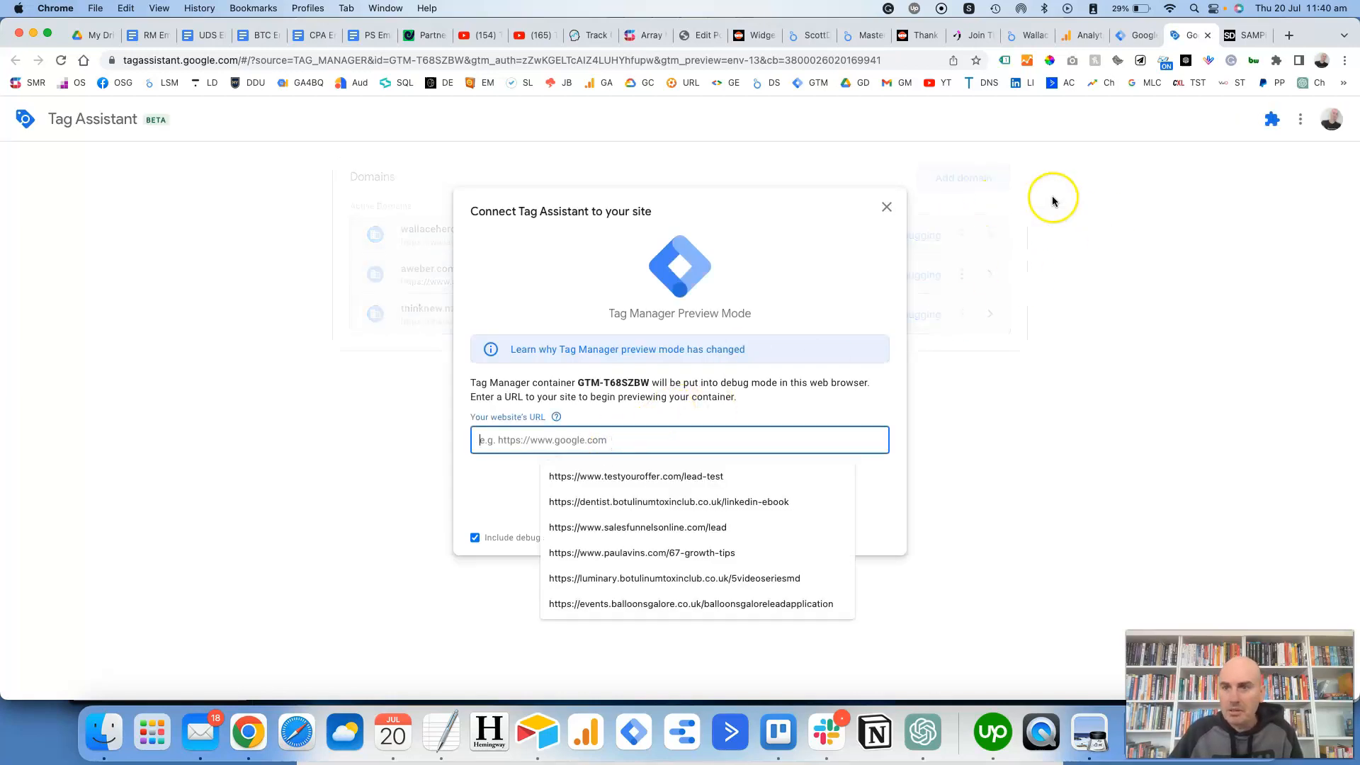
{"action": "left_click", "coordinate": [1236, 37]}
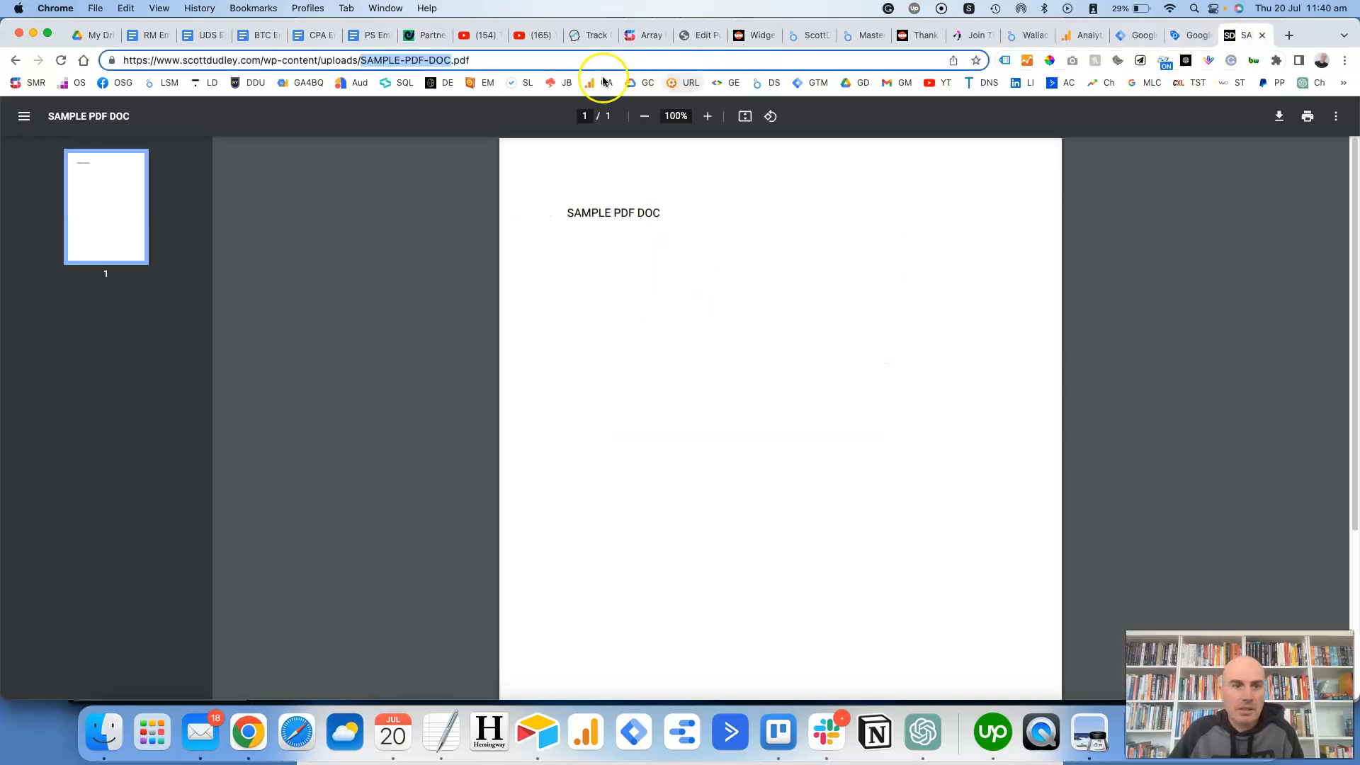
{"action": "left_click", "coordinate": [16, 60]}
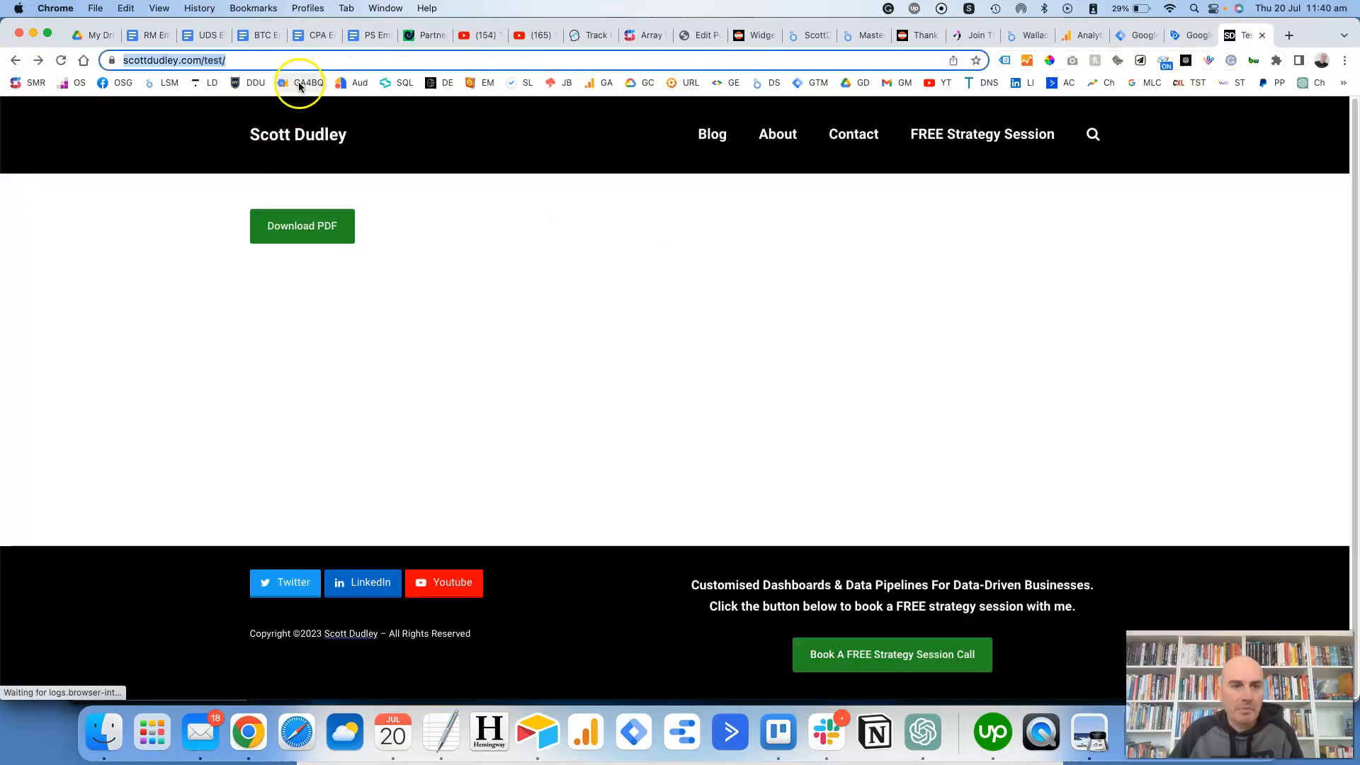
{"action": "left_click", "coordinate": [297, 68]}
{"action": "key", "text": "super+c"}
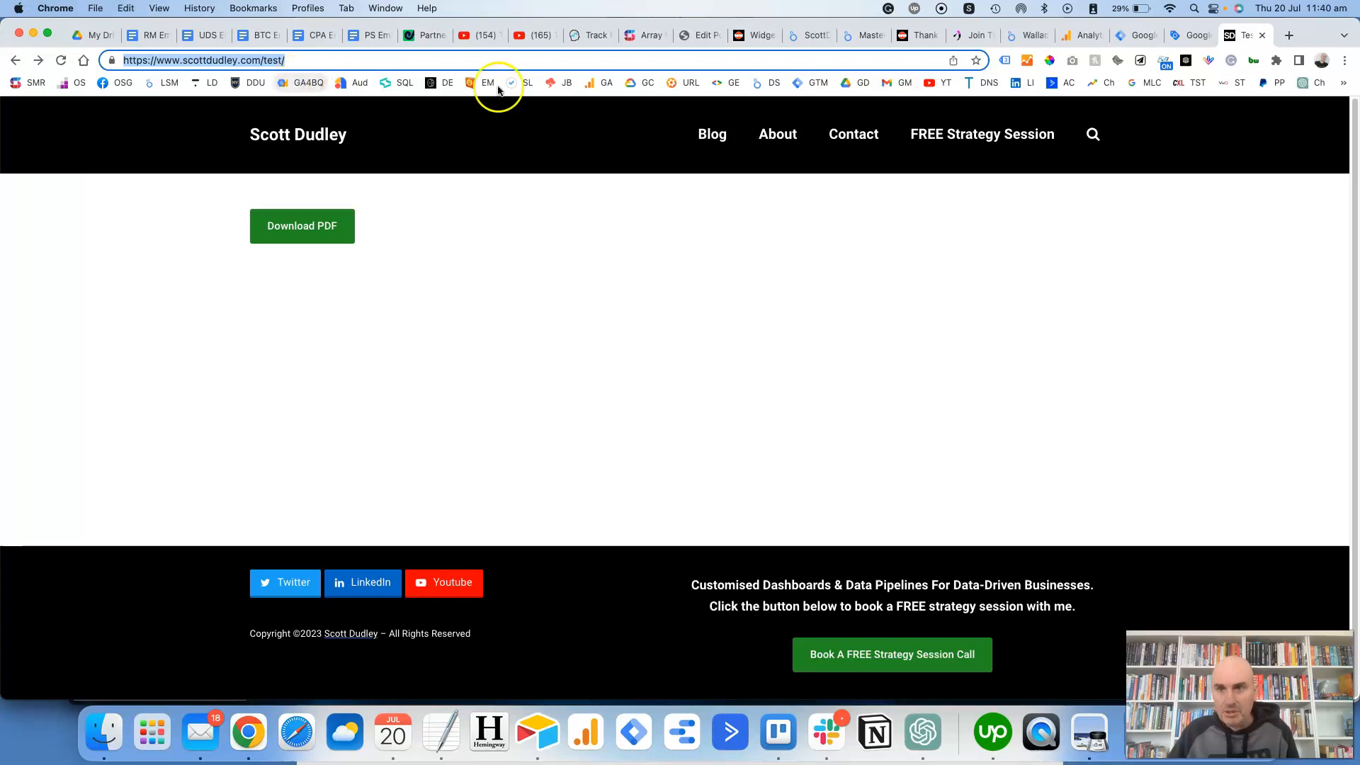
{"action": "left_click", "coordinate": [1173, 41]}
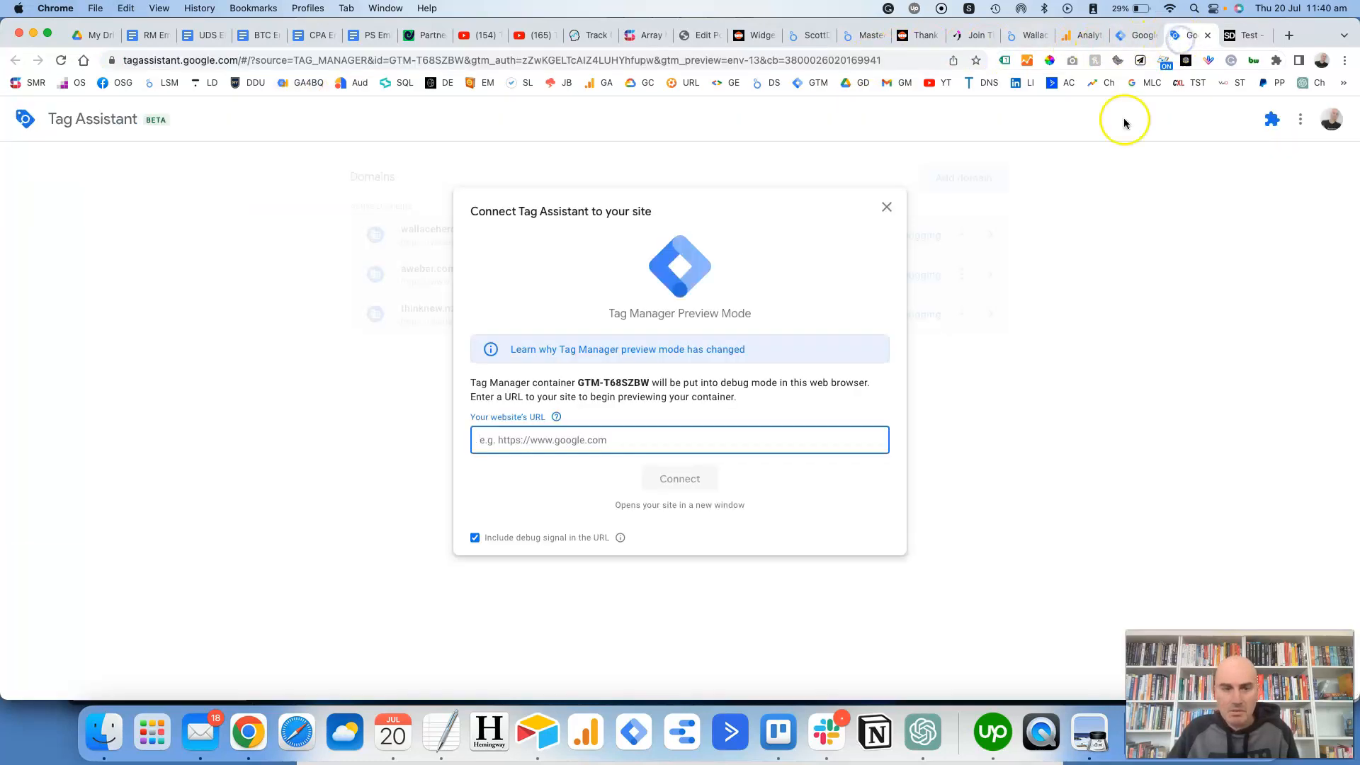
{"action": "key", "text": "super+v"}
{"action": "left_click", "coordinate": [706, 481]}
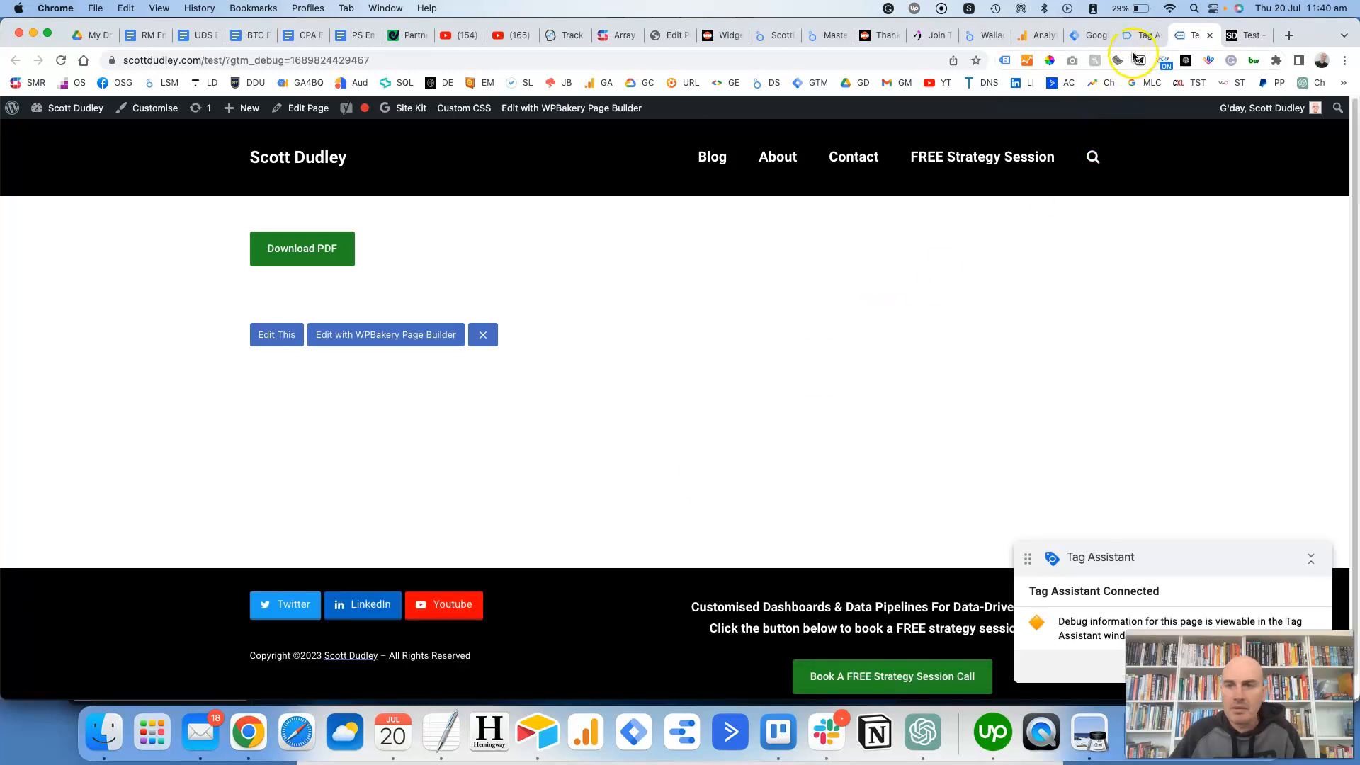
{"action": "left_click", "coordinate": [1138, 36]}
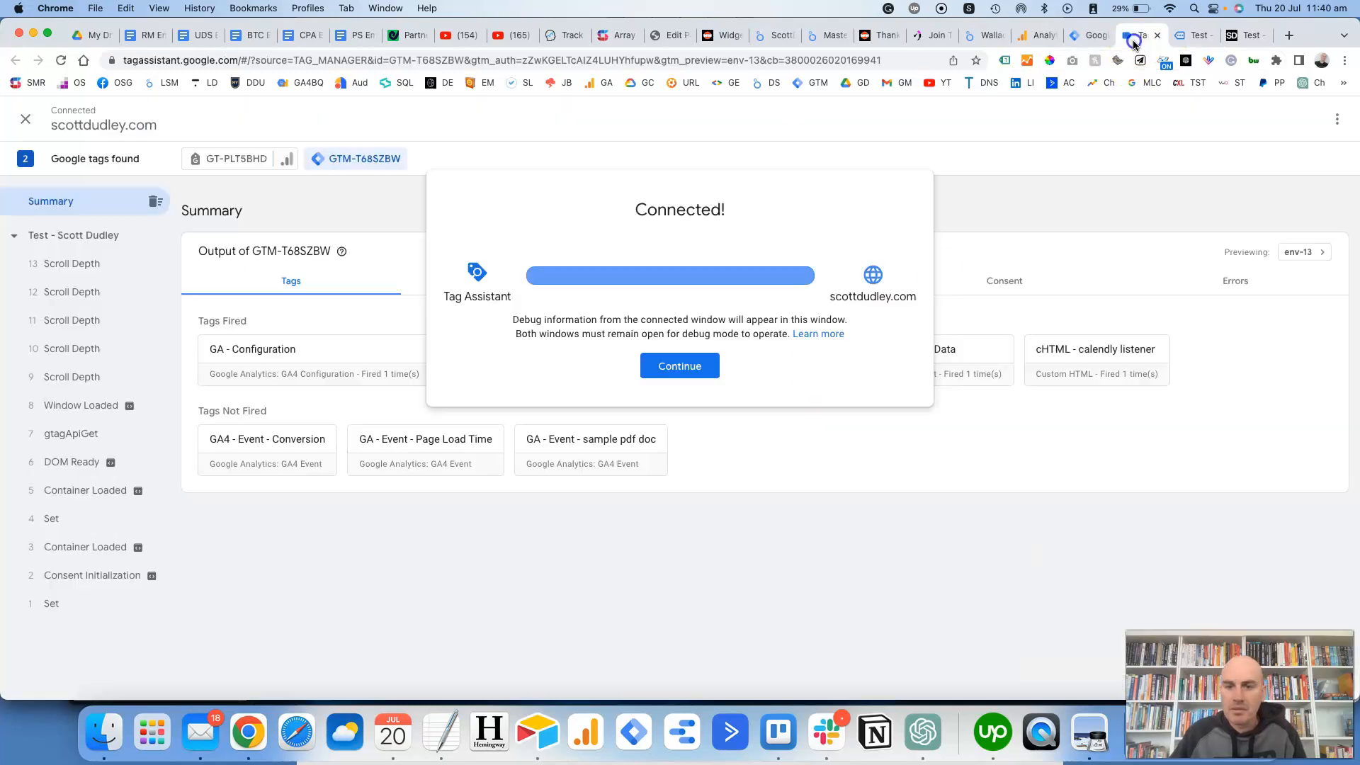
{"action": "left_click", "coordinate": [693, 368]}
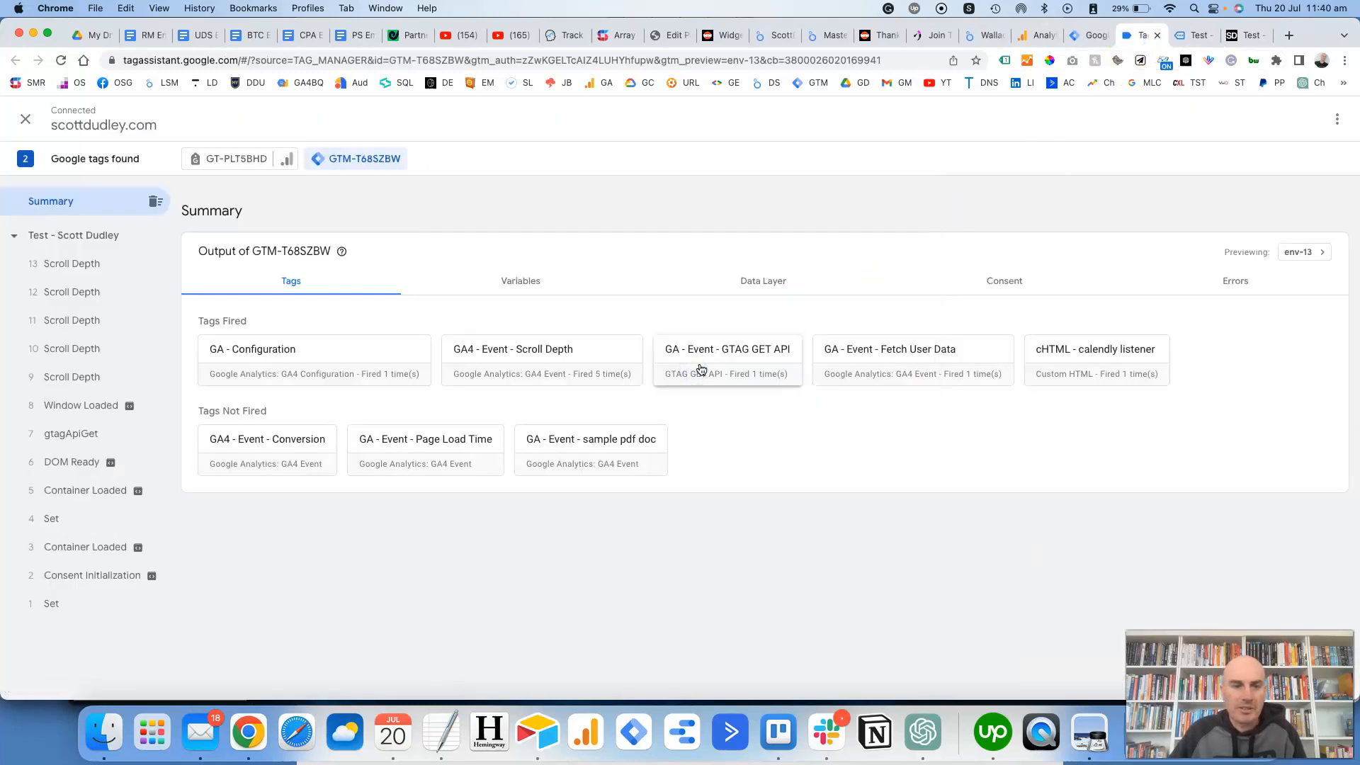
Step: Follow the Download PDF link on the connected test page to trigger a link click, and return to Tag Assistant
{"action": "left_click", "coordinate": [1196, 35]}
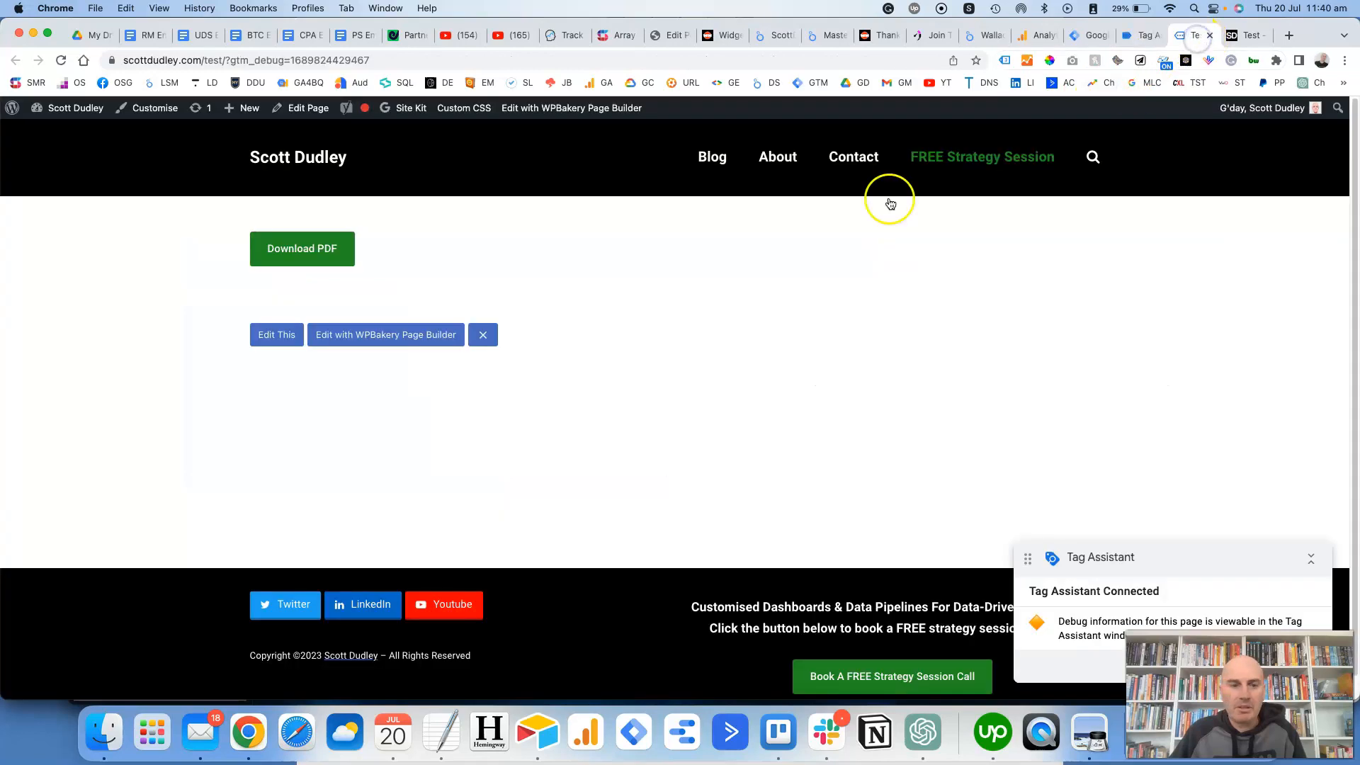
{"action": "left_click", "coordinate": [312, 254]}
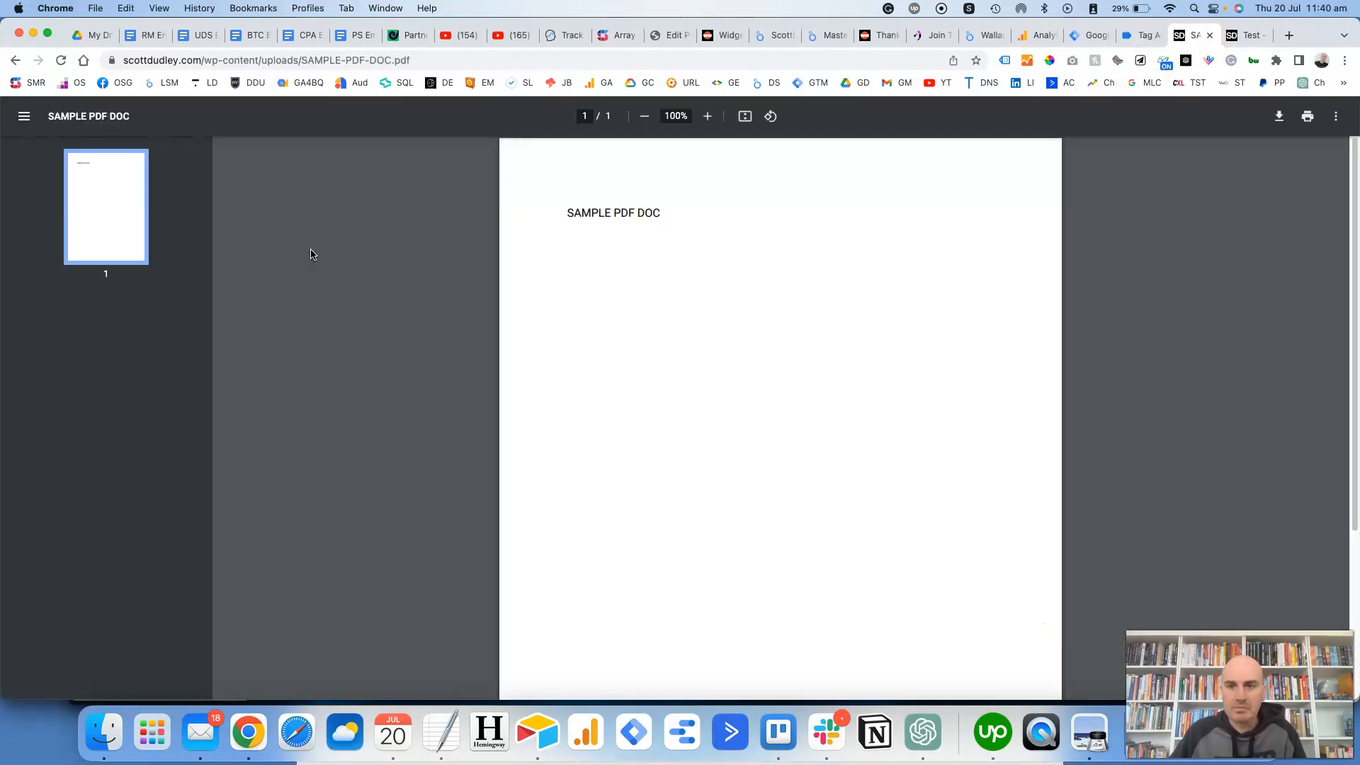
{"action": "left_click", "coordinate": [1143, 41]}
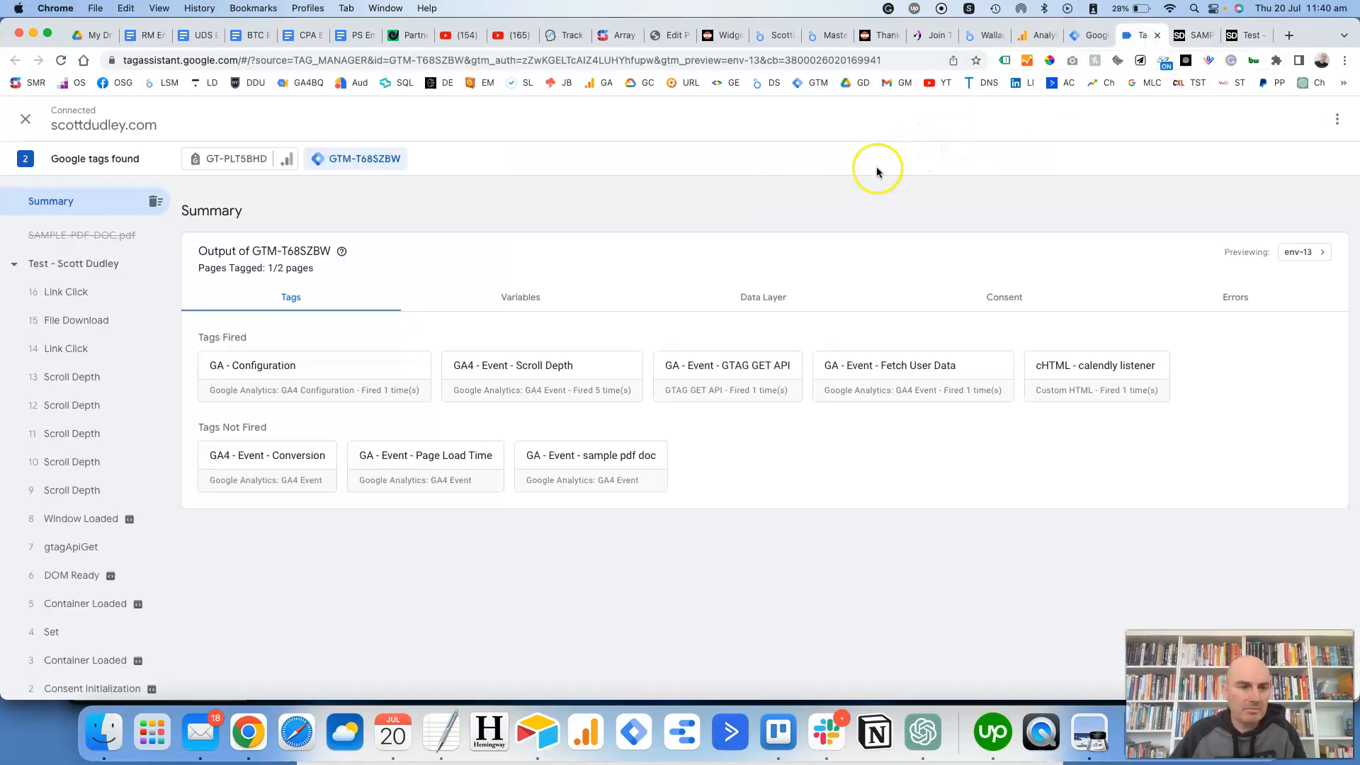
Step: Examine both Link Click events in Tag Assistant and check the GA - Event - sample pdf doc tag's properties and trigger filters
{"action": "left_click", "coordinate": [82, 352]}
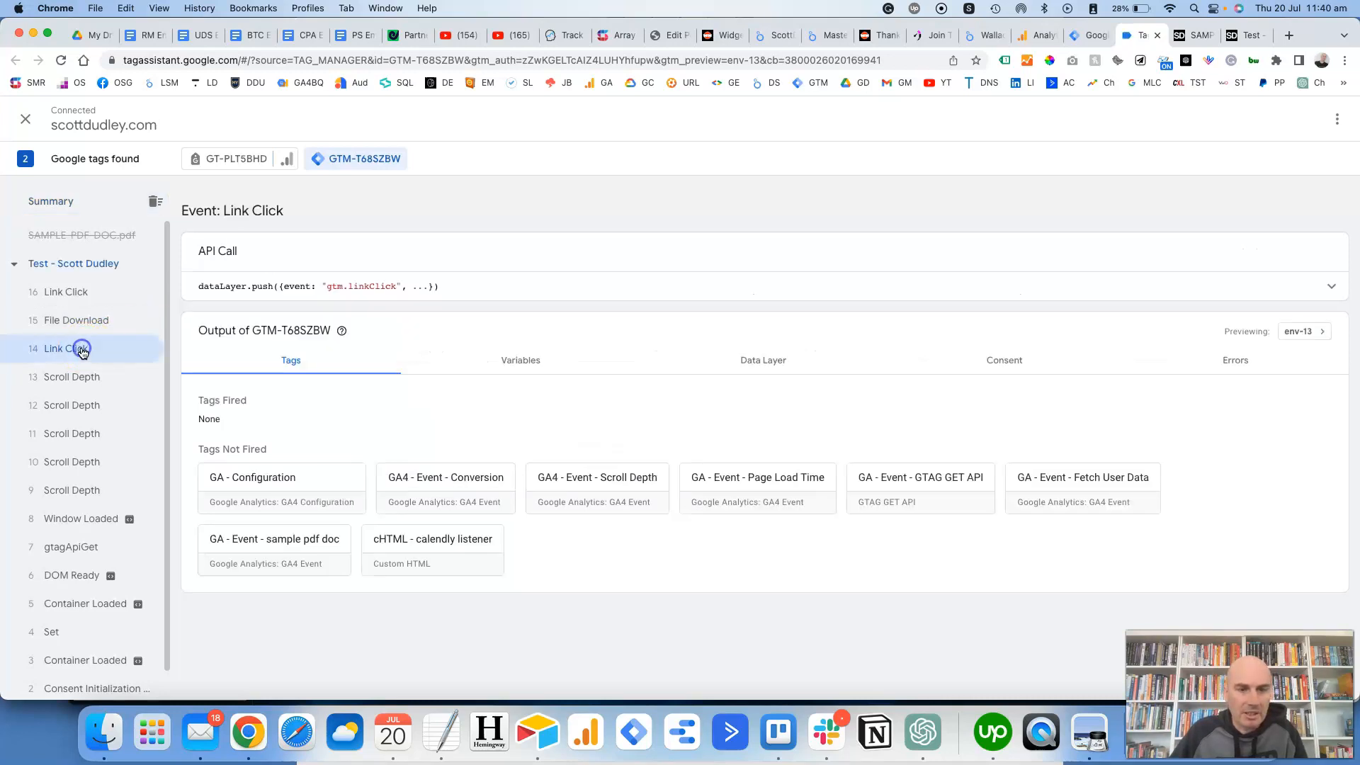
{"action": "left_click", "coordinate": [75, 300]}
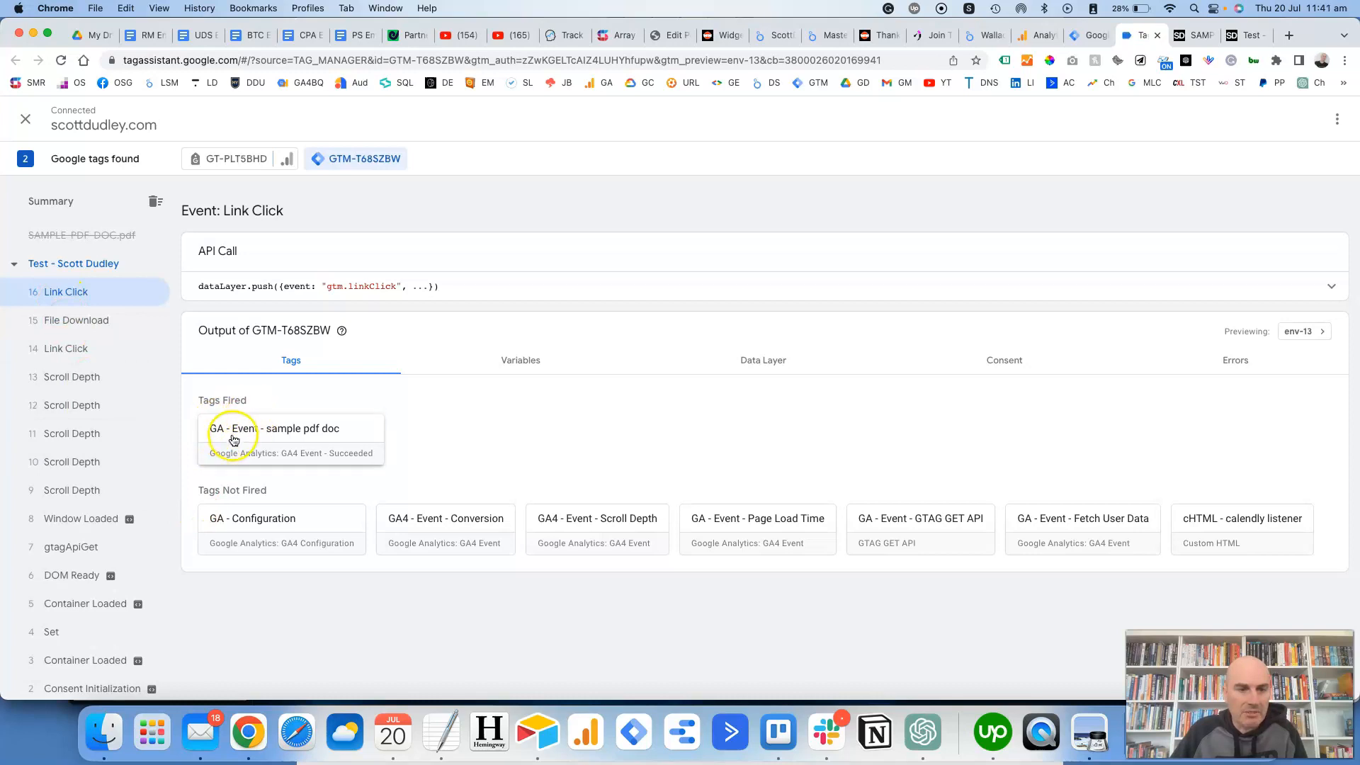
{"action": "left_click", "coordinate": [290, 437]}
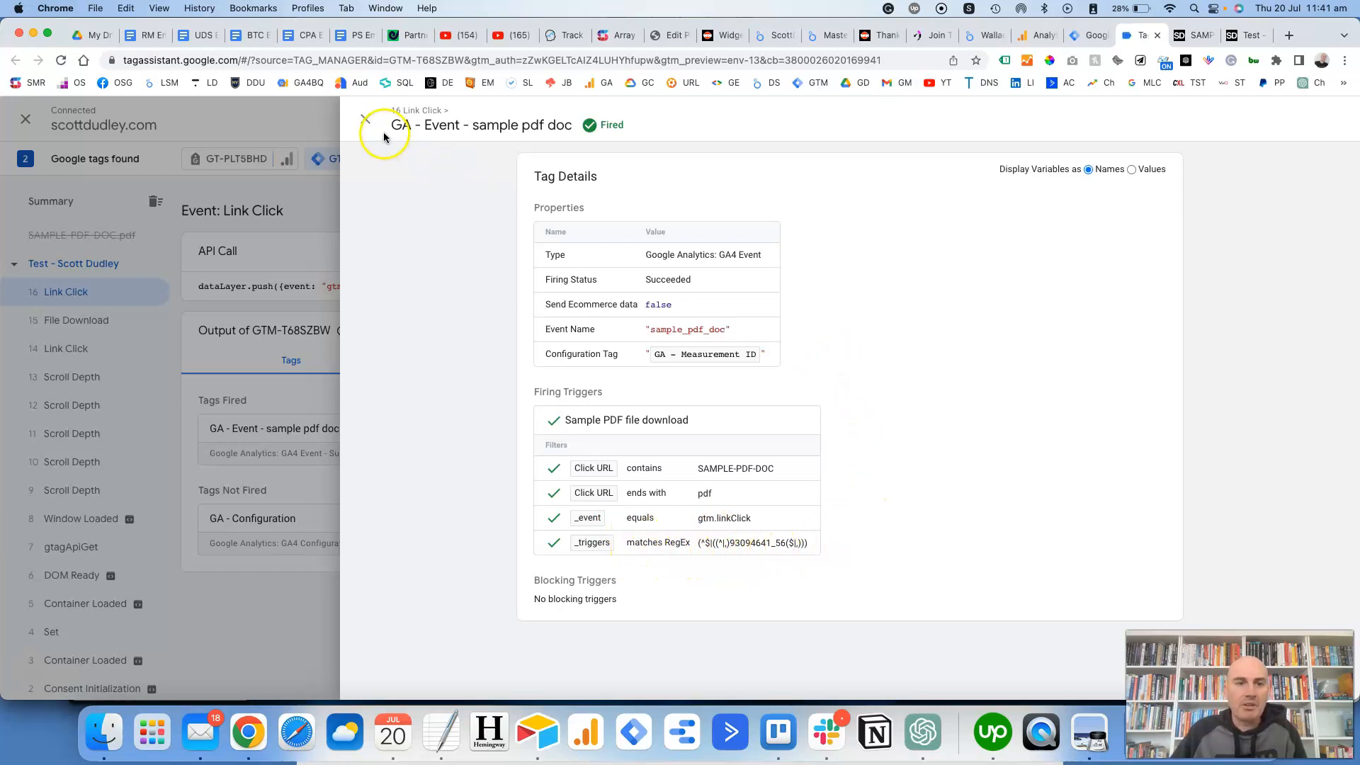
{"action": "left_click", "coordinate": [366, 120]}
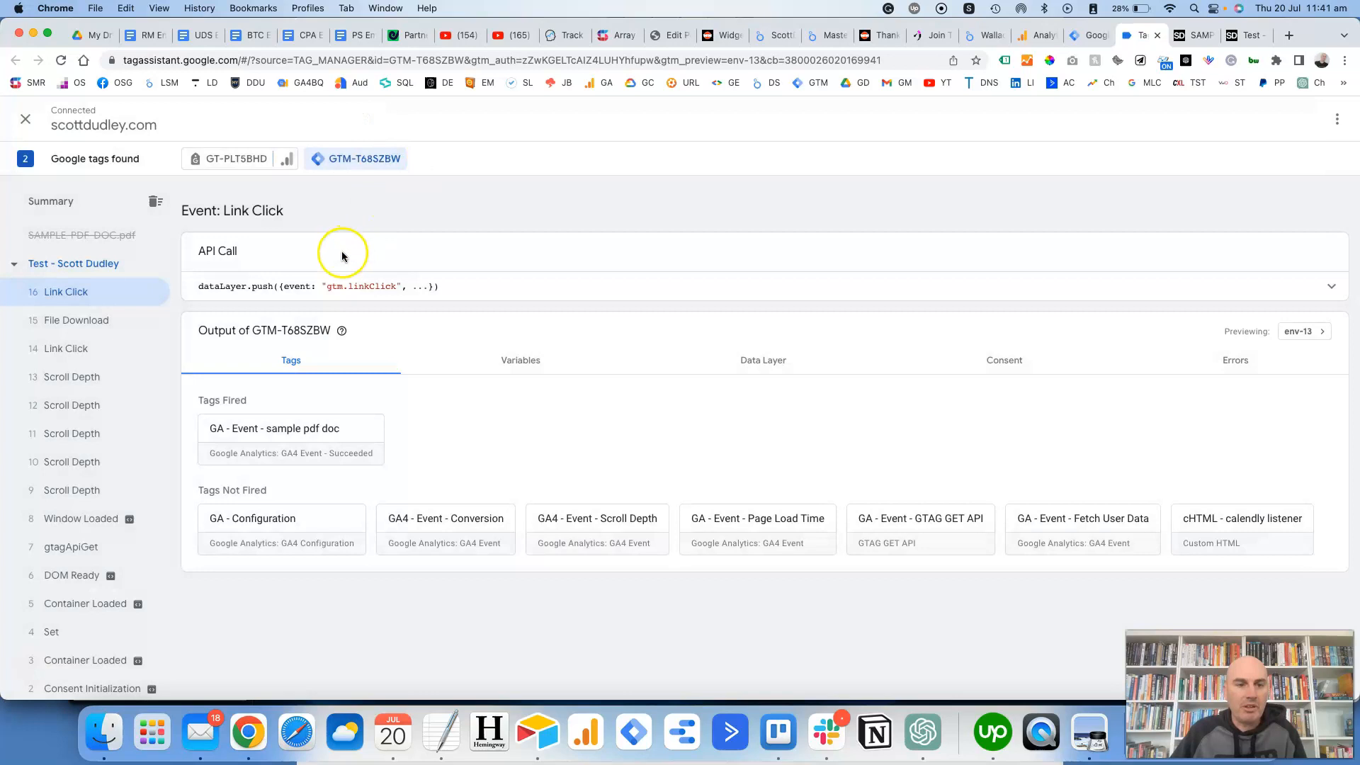